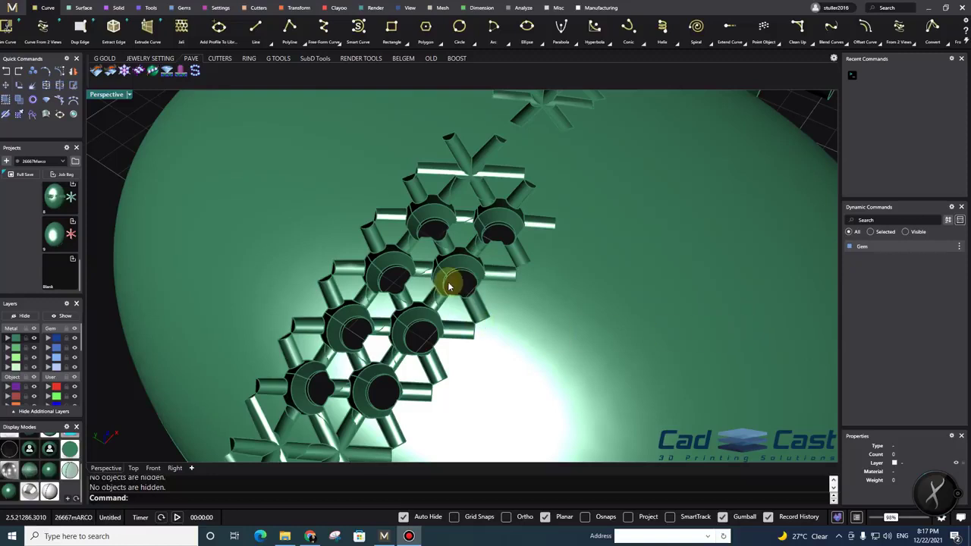
Examine the rows of pave cuts and gem seats on the dome and the separate star-shaped cutter from several angles
{"action": "right_click_drag", "start_coordinate": [416, 329], "coordinate": [491, 337]}
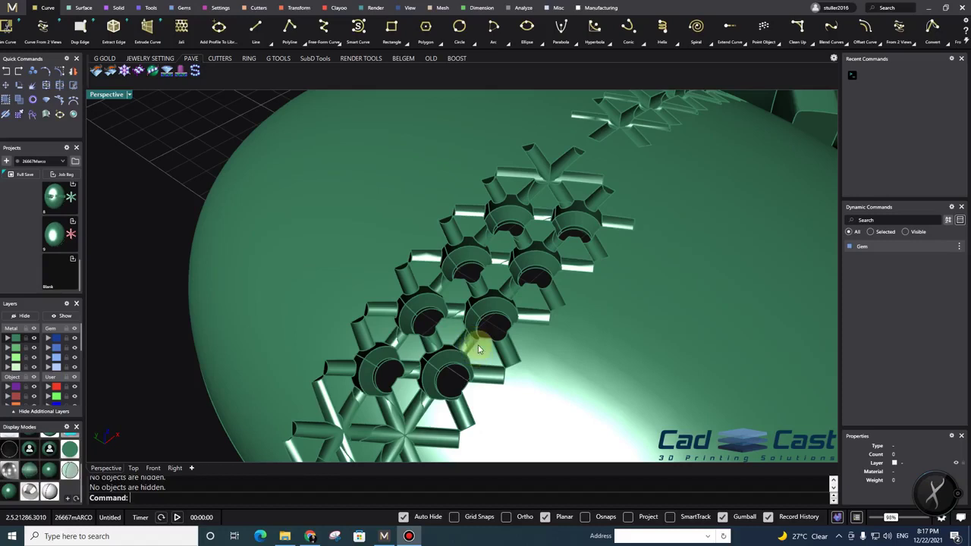
{"action": "mouse_move", "coordinate": [514, 323]}
{"action": "right_mouse_down"}
{"action": "mouse_move", "coordinate": [520, 304]}
{"action": "mouse_move", "coordinate": [502, 319]}
{"action": "mouse_move", "coordinate": [517, 306]}
{"action": "right_mouse_up"}
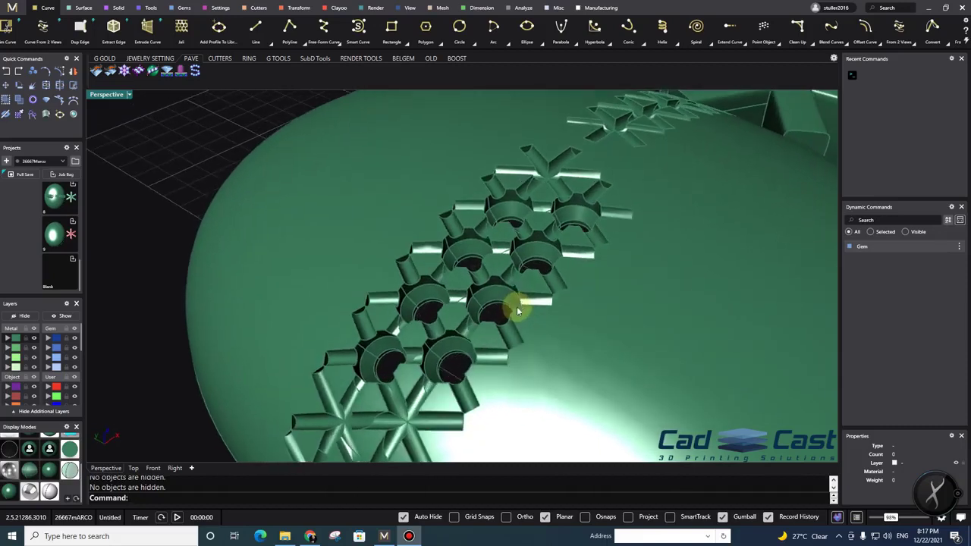
{"action": "right_click_drag", "start_coordinate": [468, 307], "coordinate": [578, 310]}
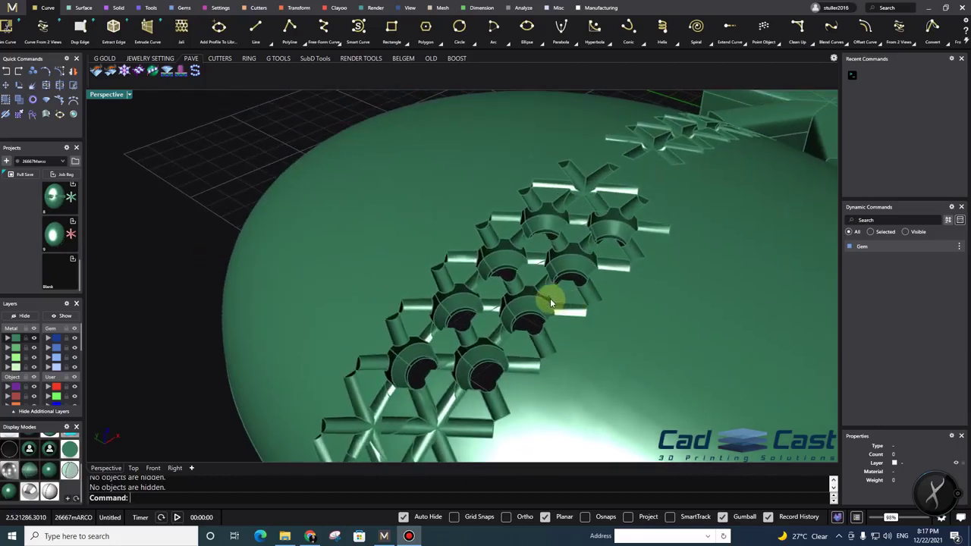
{"action": "scroll", "coordinate": [537, 282], "scroll_direction": "down", "scroll_amount": 3}
{"action": "right_click_drag", "start_coordinate": [615, 301], "coordinate": [534, 364]}
{"action": "scroll", "coordinate": [473, 321], "scroll_direction": "up", "scroll_amount": 10}
{"action": "right_click_drag", "start_coordinate": [472, 321], "coordinate": [581, 157]}
{"action": "scroll", "coordinate": [513, 321], "scroll_direction": "down", "scroll_amount": 4}
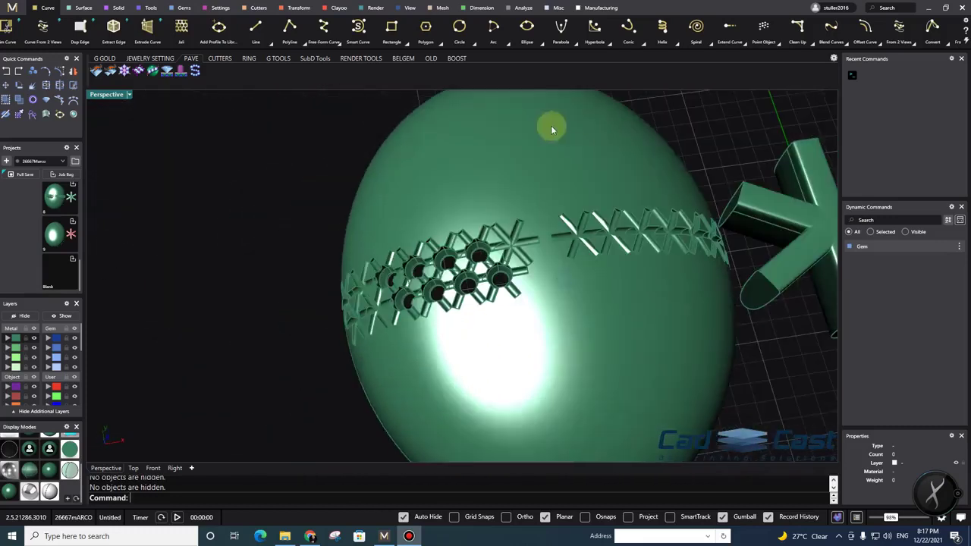
{"action": "right_click_drag", "start_coordinate": [522, 329], "coordinate": [509, 359]}
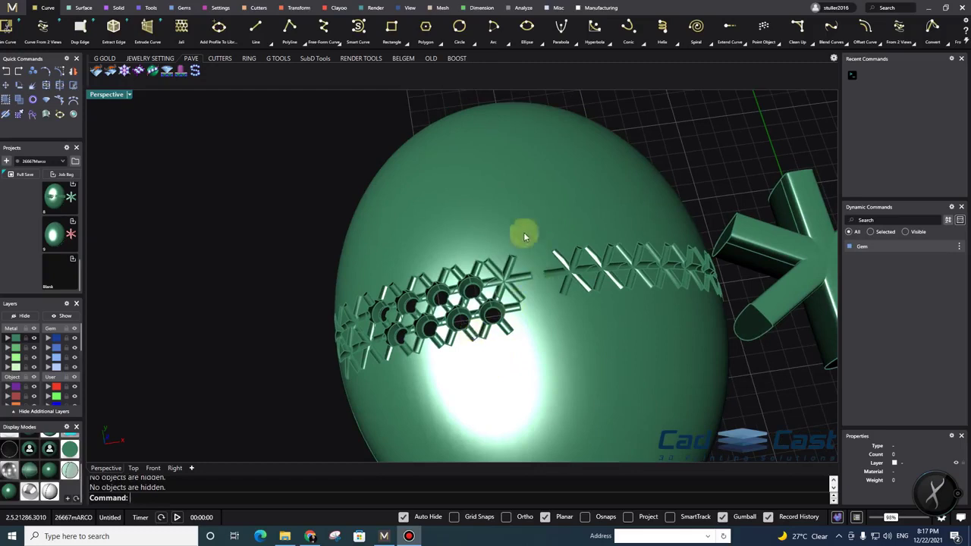
{"action": "right_click_drag", "start_coordinate": [426, 278], "coordinate": [633, 137], "text": "shift"}
{"action": "right_click_drag", "start_coordinate": [551, 373], "coordinate": [551, 113]}
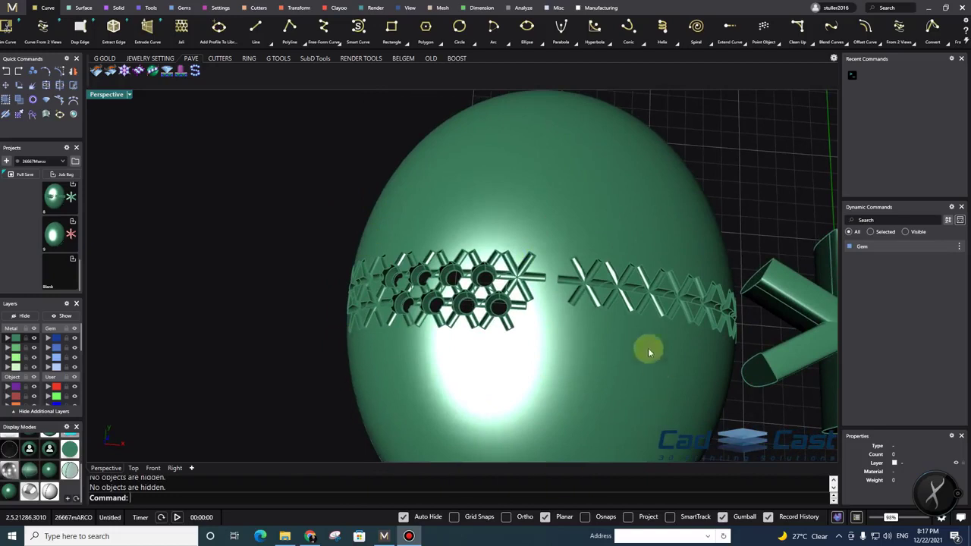
{"action": "right_click_drag", "start_coordinate": [649, 352], "coordinate": [583, 89]}
{"action": "right_click_drag", "start_coordinate": [428, 339], "coordinate": [575, 366]}
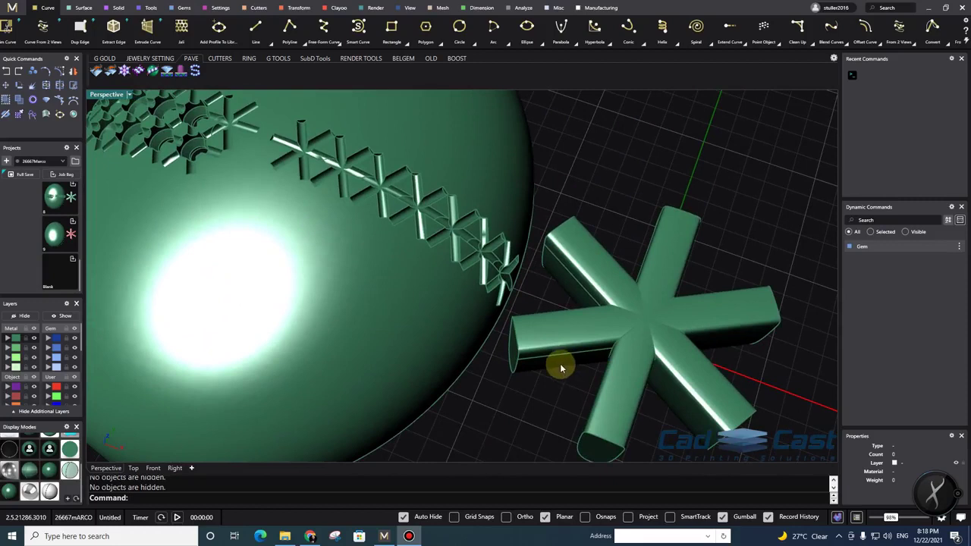
{"action": "right_click_drag", "start_coordinate": [464, 364], "coordinate": [528, 371], "text": "shift"}
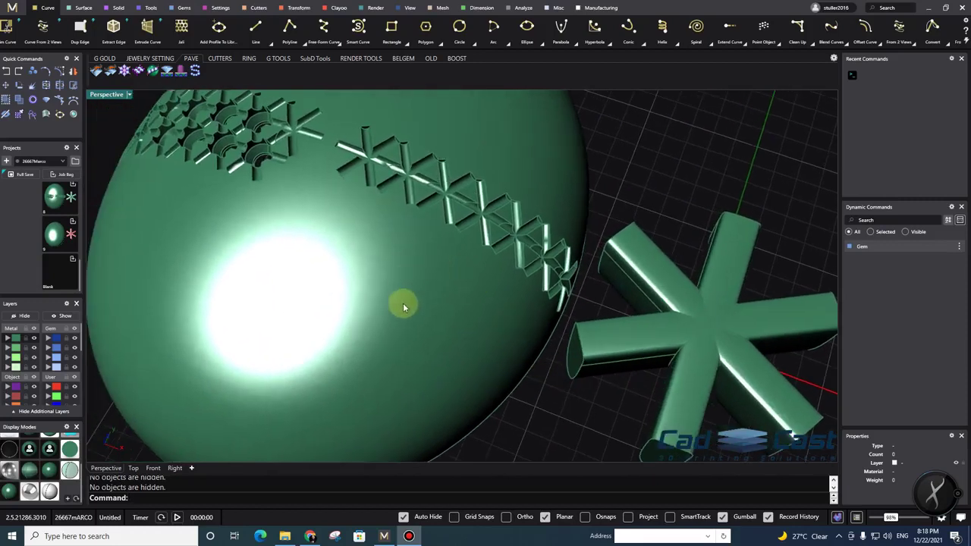
{"action": "right_click_drag", "start_coordinate": [382, 318], "coordinate": [548, 344]}
{"action": "left_click", "coordinate": [537, 304]}
{"action": "type", "text": "E"}
{"action": "key", "text": "Return"}
{"action": "key", "text": "Escape"}
{"action": "right_click_drag", "start_coordinate": [474, 364], "coordinate": [541, 341]}
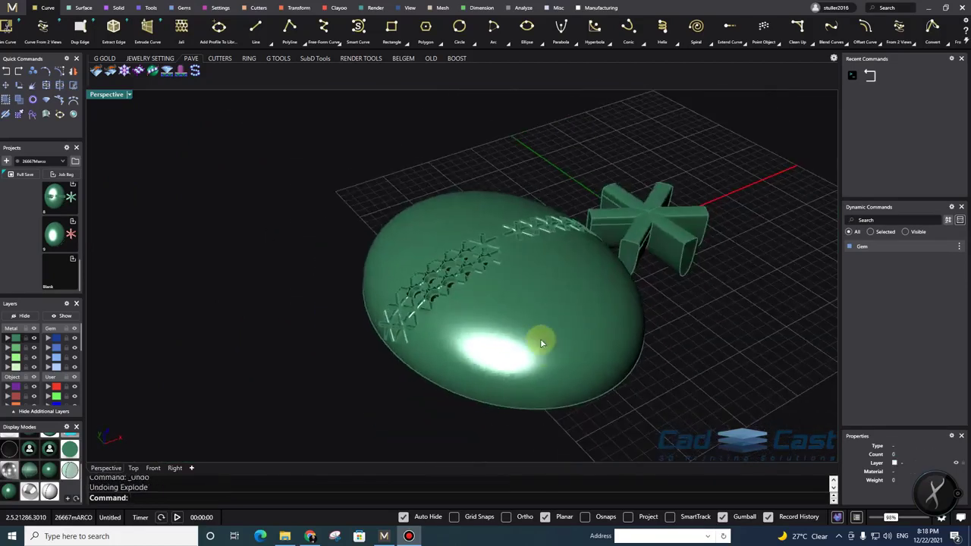
Undo the import of the reference dome and star cutter to empty the scene
{"action": "key", "text": "ctrl+z"}
{"action": "right_click_drag", "start_coordinate": [551, 244], "coordinate": [480, 235]}
{"action": "scroll", "coordinate": [561, 308], "scroll_direction": "up", "scroll_amount": 4}
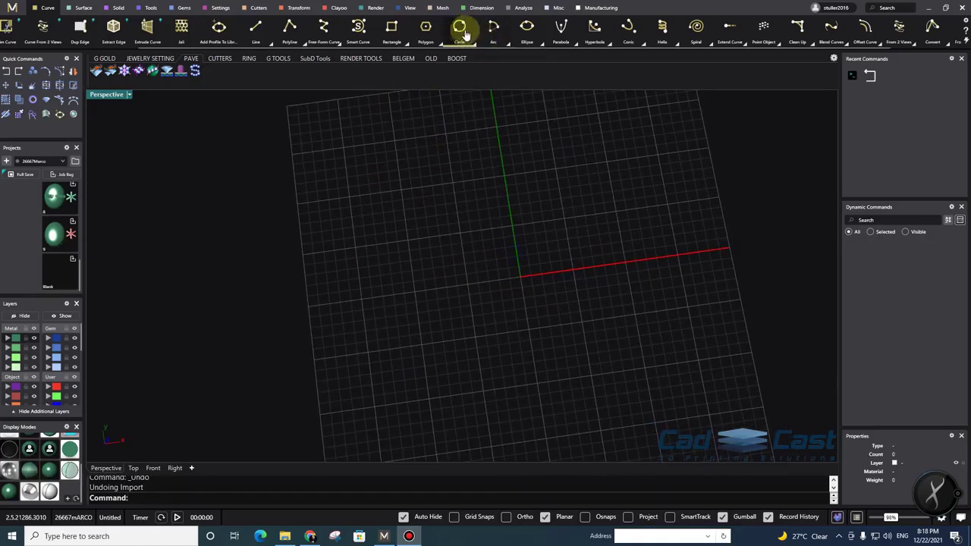
Draw an ellipse centred at the origin, with its long axis along Y and its short semi-axis about 7.5 mm along X
{"action": "left_click", "coordinate": [524, 30]}
{"action": "scroll", "coordinate": [507, 291], "scroll_direction": "down", "scroll_amount": 3}
{"action": "key", "text": "Return"}
{"action": "scroll", "coordinate": [483, 188], "scroll_direction": "up", "scroll_amount": 4}
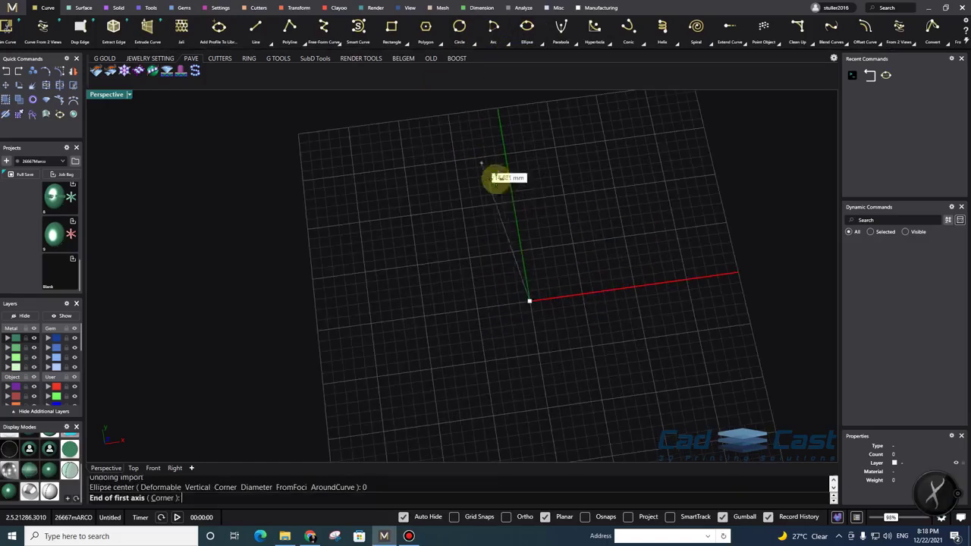
{"action": "left_click", "coordinate": [514, 203]}
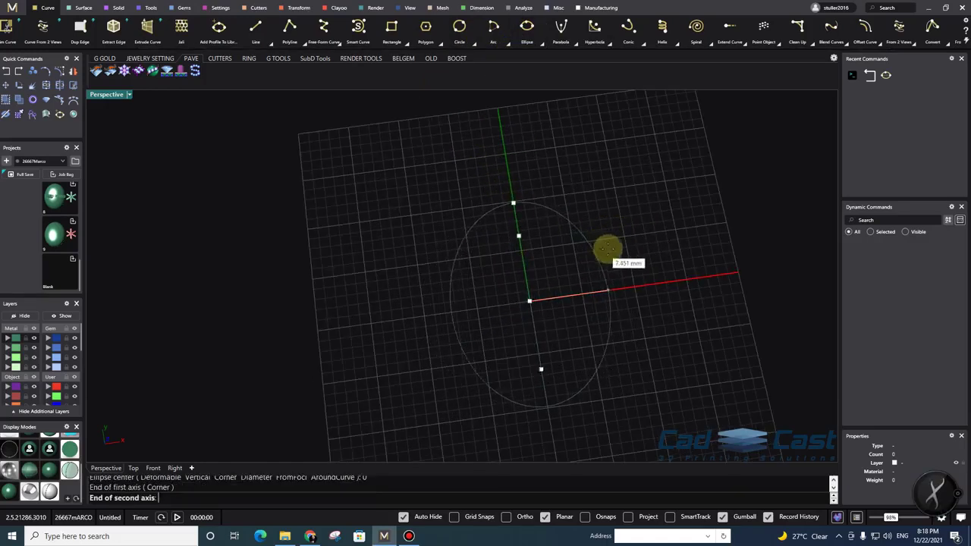
{"action": "left_click", "coordinate": [613, 250]}
Extrude the ellipse downward into a thin vertical band and delete the source curve
{"action": "right_click_drag", "start_coordinate": [536, 277], "coordinate": [575, 159]}
{"action": "scroll", "coordinate": [468, 281], "scroll_direction": "up", "scroll_amount": 4}
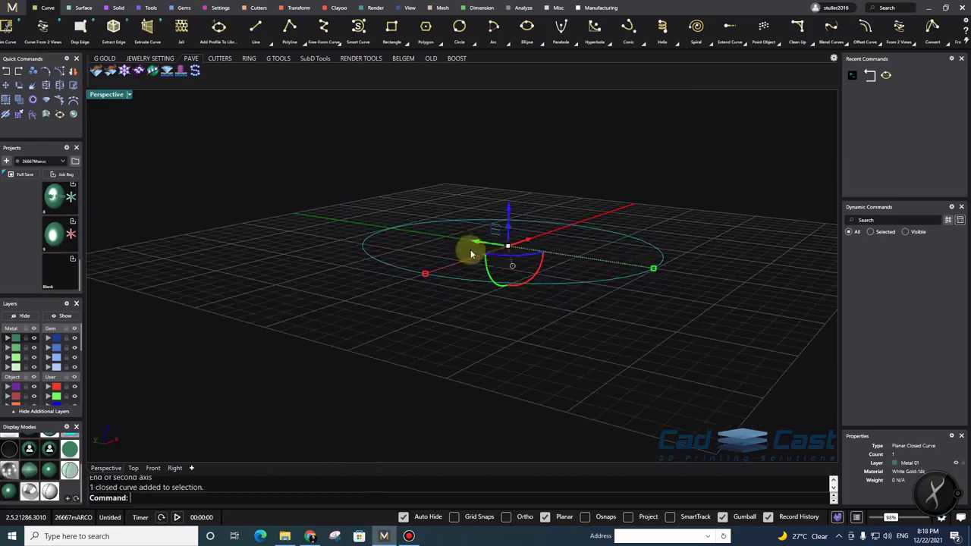
{"action": "left_click_drag", "start_coordinate": [507, 226], "coordinate": [513, 249]}
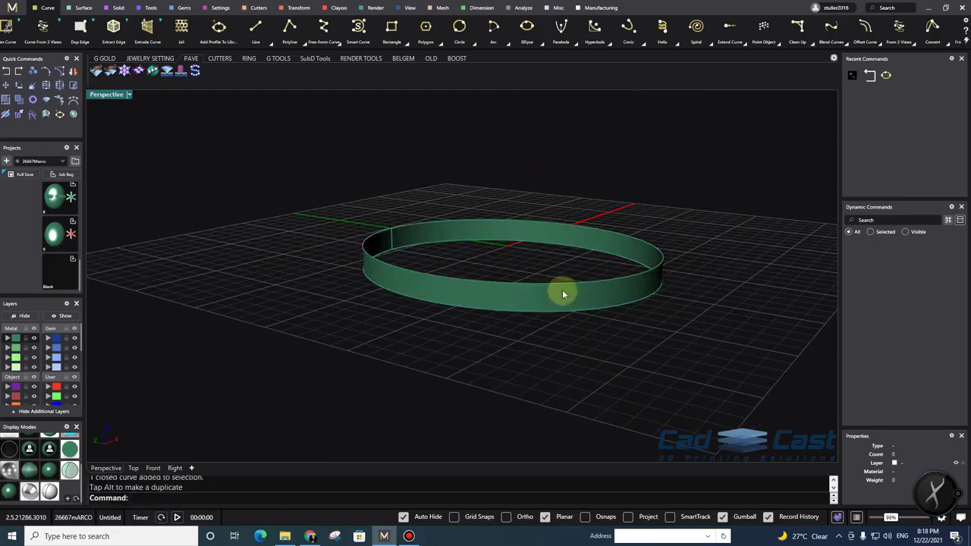
{"action": "key", "text": "Delete"}
{"action": "right_click_drag", "start_coordinate": [575, 290], "coordinate": [540, 326]}
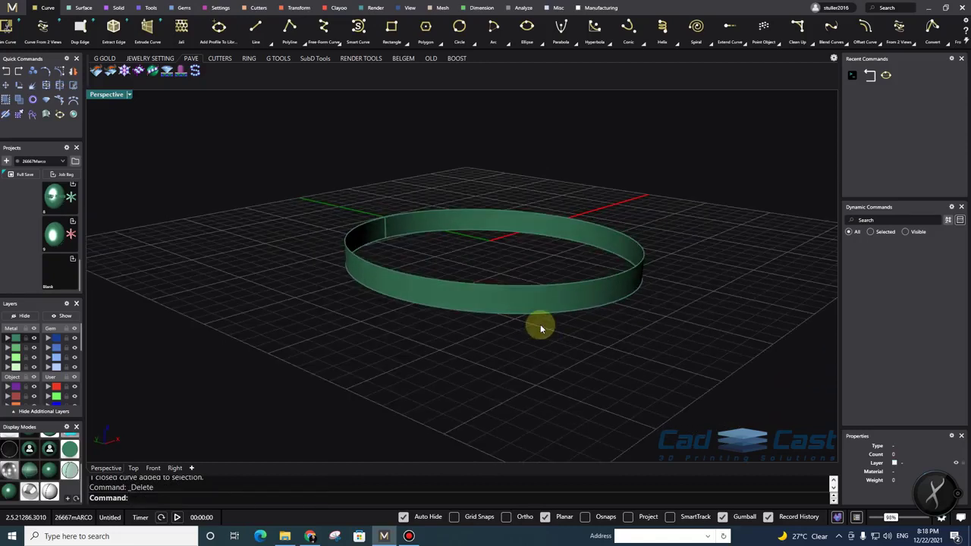
Preview a Patch surface over the band's upper edge with 30 U and V spans, stiffness 1 and tangency adjustment on
{"action": "key", "text": "Return"}
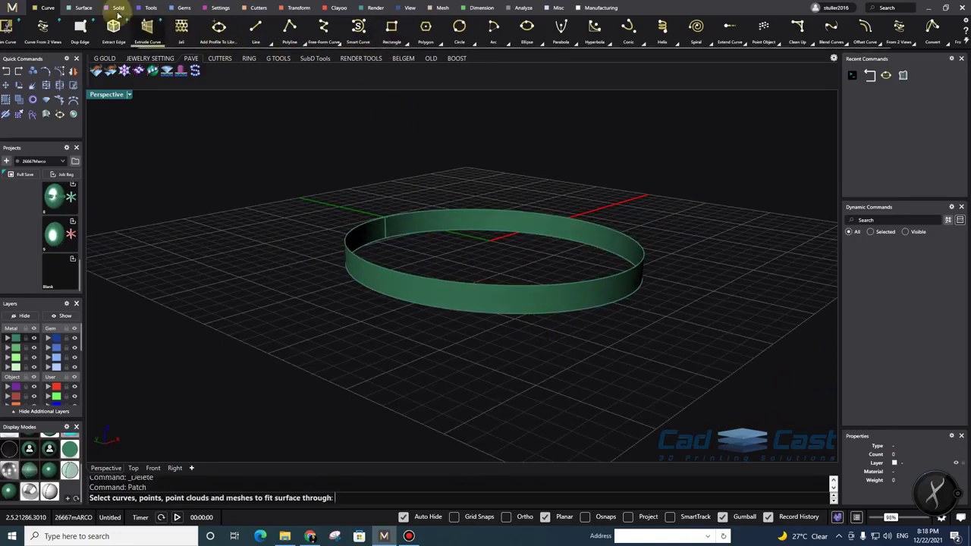
{"action": "left_click", "coordinate": [90, 11]}
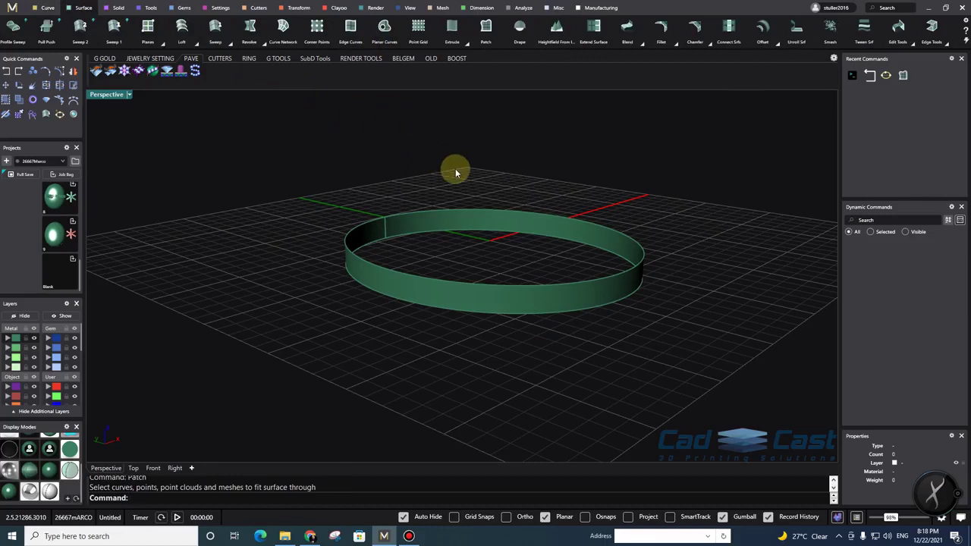
{"action": "left_click", "coordinate": [486, 30]}
{"action": "right_click_drag", "start_coordinate": [509, 258], "coordinate": [520, 212]}
{"action": "left_click_drag", "start_coordinate": [226, 203], "coordinate": [716, 276]}
{"action": "right_click", "coordinate": [672, 279]}
{"action": "right_click_drag", "start_coordinate": [554, 203], "coordinate": [345, 333]}
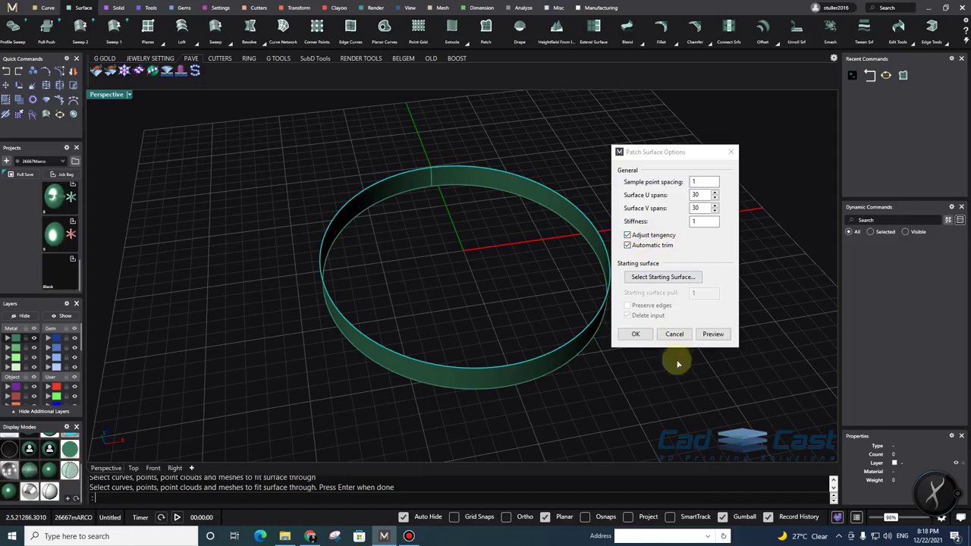
{"action": "left_click", "coordinate": [717, 333]}
Change the viewport display mode and inspect the previewed dome patch from above and the side
{"action": "right_click_drag", "start_coordinate": [440, 350], "coordinate": [381, 112]}
{"action": "right_click_drag", "start_coordinate": [427, 232], "coordinate": [386, 391]}
{"action": "scroll", "coordinate": [29, 455], "scroll_direction": "up", "scroll_amount": 3}
{"action": "left_click", "coordinate": [70, 442]}
{"action": "right_click_drag", "start_coordinate": [477, 261], "coordinate": [422, 329]}
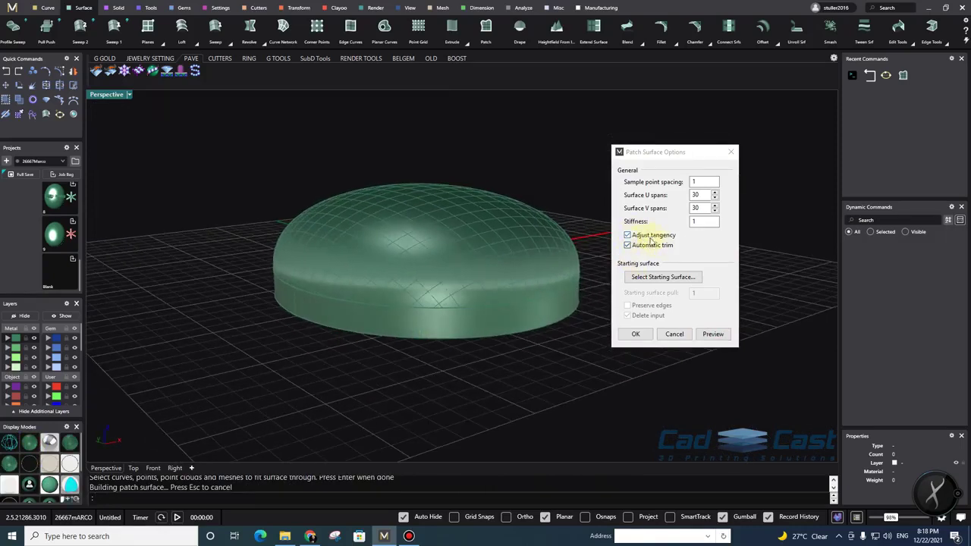
Preview the patch with tangency adjustment off, inspect its junction with the band wall, and cancel the Patch command
{"action": "right_click_drag", "start_coordinate": [379, 243], "coordinate": [493, 254]}
{"action": "scroll", "coordinate": [338, 318], "scroll_direction": "up", "scroll_amount": 5}
{"action": "right_click_drag", "start_coordinate": [338, 319], "coordinate": [273, 297]}
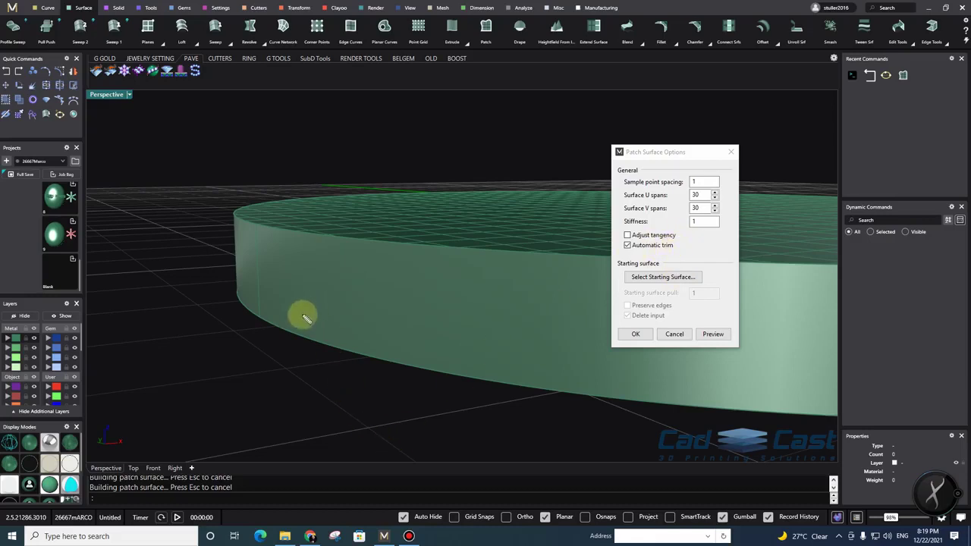
{"action": "mouse_move", "coordinate": [413, 120]}
{"action": "left_mouse_down"}
{"action": "mouse_move", "coordinate": [355, 169]}
{"action": "mouse_move", "coordinate": [329, 275]}
{"action": "mouse_move", "coordinate": [331, 336]}
{"action": "mouse_move", "coordinate": [325, 233]}
{"action": "mouse_move", "coordinate": [334, 246]}
{"action": "mouse_move", "coordinate": [385, 116]}
{"action": "mouse_move", "coordinate": [380, 129]}
{"action": "left_mouse_up"}
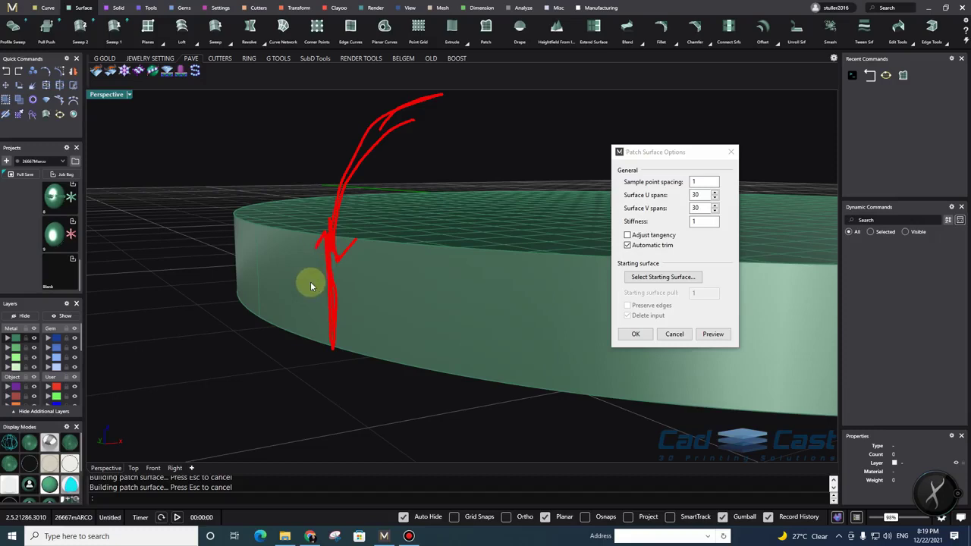
{"action": "key", "text": "Escape"}
{"action": "scroll", "coordinate": [312, 286], "scroll_direction": "down", "scroll_amount": 7}
{"action": "mouse_move", "coordinate": [445, 261]}
{"action": "right_mouse_down"}
{"action": "mouse_move", "coordinate": [390, 375]}
{"action": "mouse_move", "coordinate": [432, 282]}
{"action": "right_mouse_up"}
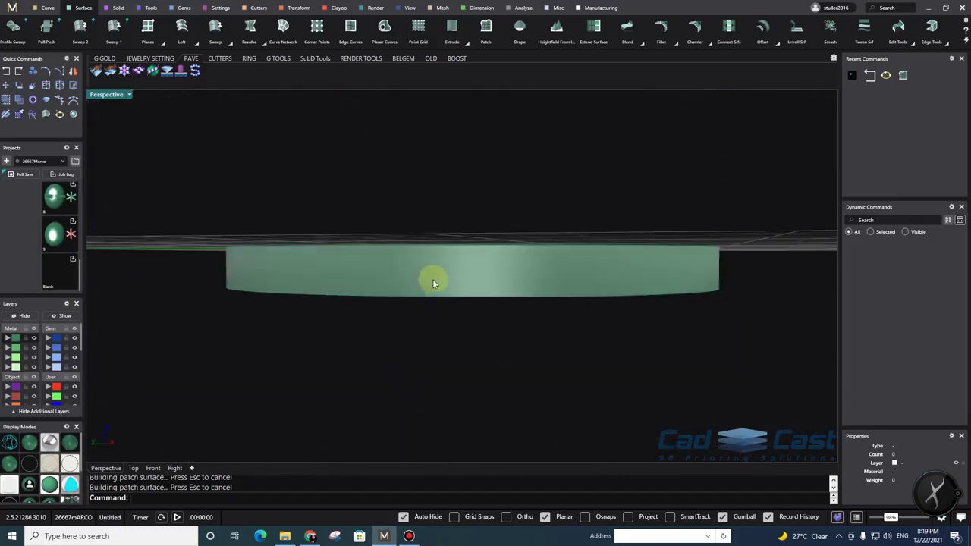
Patch the band's upper edge into a dome with 30 U and V spans, stiffness 1, tangency adjustment and automatic trim on
{"action": "right_click", "coordinate": [433, 281]}
{"action": "left_click_drag", "start_coordinate": [172, 178], "coordinate": [772, 268]}
{"action": "right_click_drag", "start_coordinate": [610, 255], "coordinate": [488, 287]}
{"action": "right_click", "coordinate": [482, 282]}
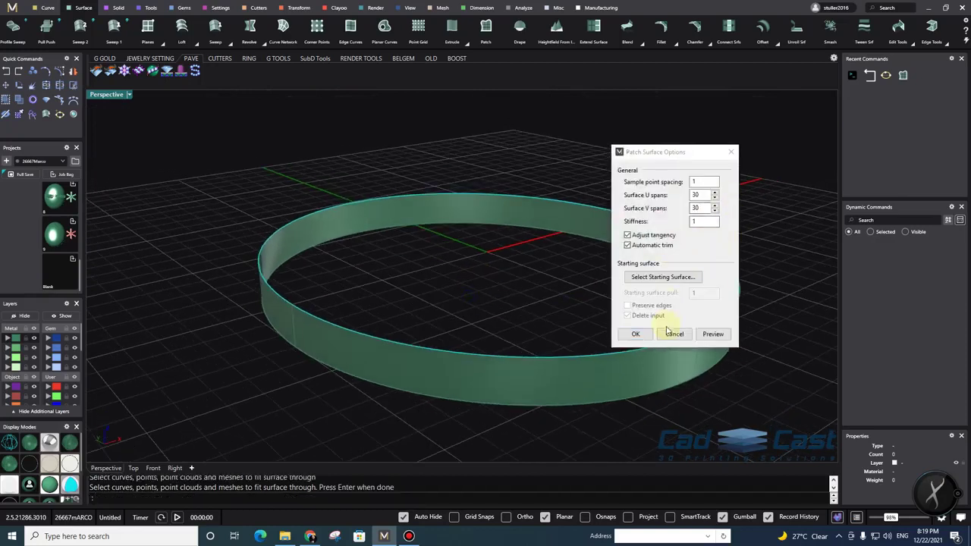
{"action": "left_click", "coordinate": [705, 338]}
{"action": "right_click_drag", "start_coordinate": [446, 290], "coordinate": [392, 291]}
{"action": "scroll", "coordinate": [552, 227], "scroll_direction": "up", "scroll_amount": 3}
{"action": "right_click_drag", "start_coordinate": [439, 191], "coordinate": [441, 196]}
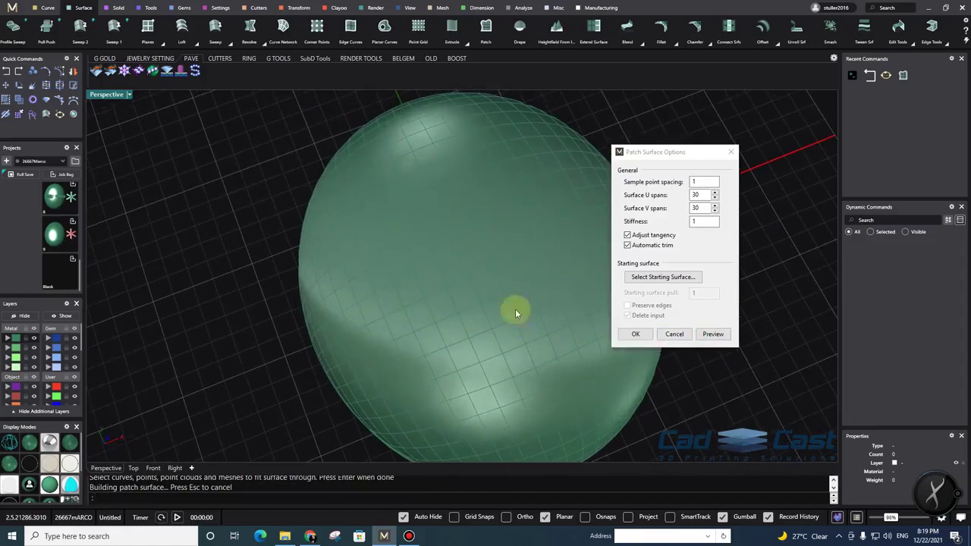
{"action": "right_click_drag", "start_coordinate": [548, 411], "coordinate": [657, 361]}
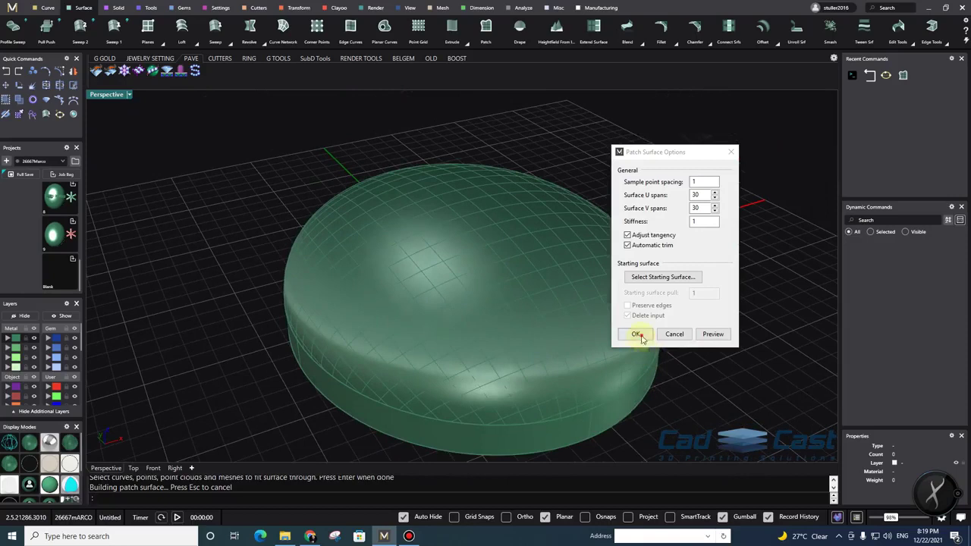
{"action": "left_click", "coordinate": [641, 338]}
Delete the vertical band beneath the dome so only the patch surface is kept
{"action": "left_click", "coordinate": [630, 409]}
{"action": "key", "text": "Delete"}
{"action": "scroll", "coordinate": [528, 343], "scroll_direction": "down", "scroll_amount": 4}
{"action": "right_click_drag", "start_coordinate": [528, 343], "coordinate": [521, 320]}
Move the domed surface along the negative X direction, clear of the origin
{"action": "left_click", "coordinate": [512, 310]}
{"action": "scroll", "coordinate": [523, 271], "scroll_direction": "down", "scroll_amount": 4}
{"action": "left_click_drag", "start_coordinate": [538, 266], "coordinate": [362, 270]}
{"action": "left_click", "coordinate": [428, 182]}
{"action": "right_click_drag", "start_coordinate": [425, 335], "coordinate": [484, 276], "text": "shift"}
{"action": "scroll", "coordinate": [552, 304], "scroll_direction": "up", "scroll_amount": 3}
{"action": "left_click", "coordinate": [462, 256]}
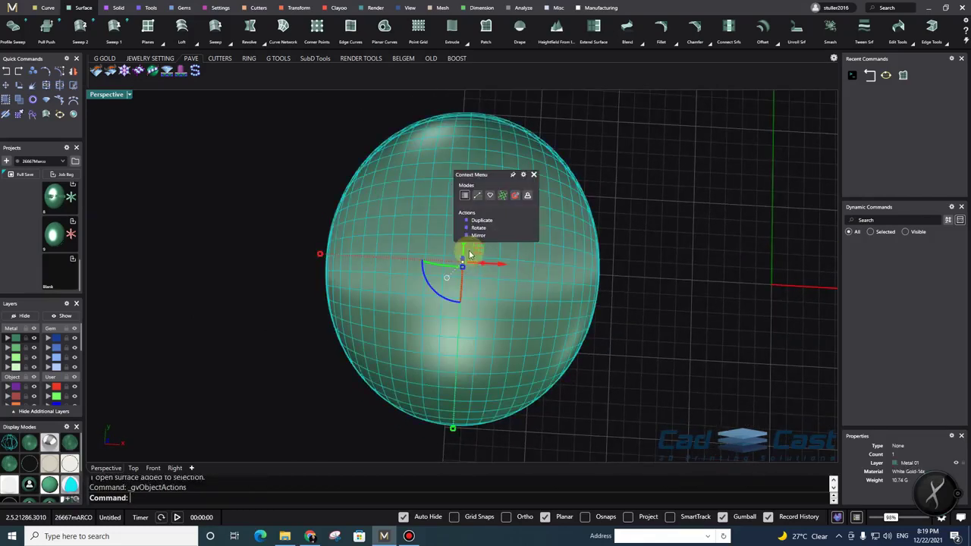
{"action": "left_click", "coordinate": [519, 273]}
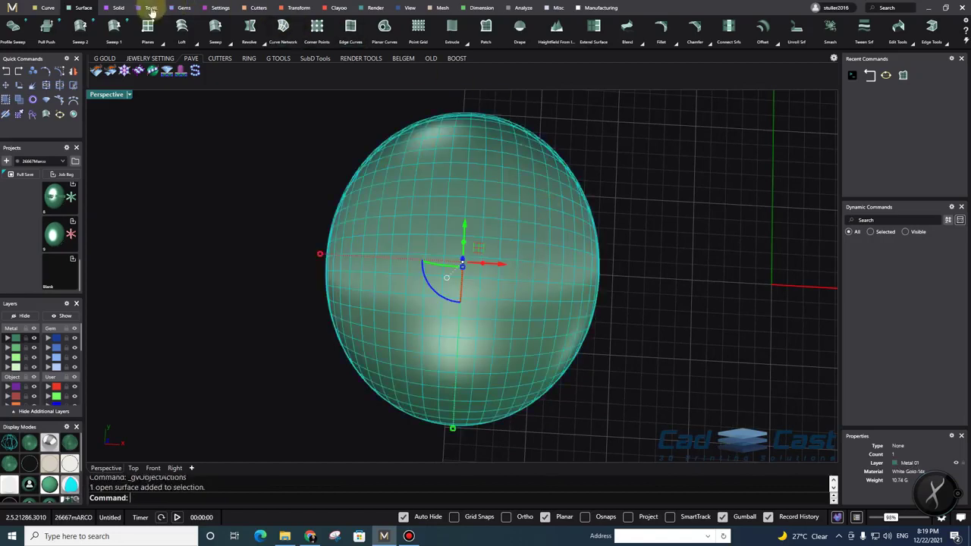
Start the Pave command with the domed surface as its target
{"action": "left_click", "coordinate": [182, 9]}
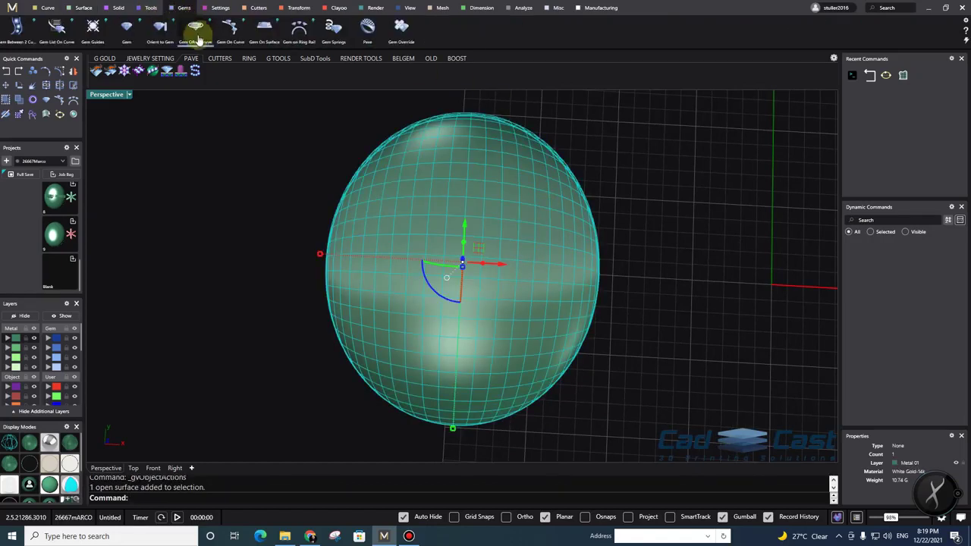
{"action": "right_click_drag", "start_coordinate": [649, 381], "coordinate": [674, 377], "text": "shift"}
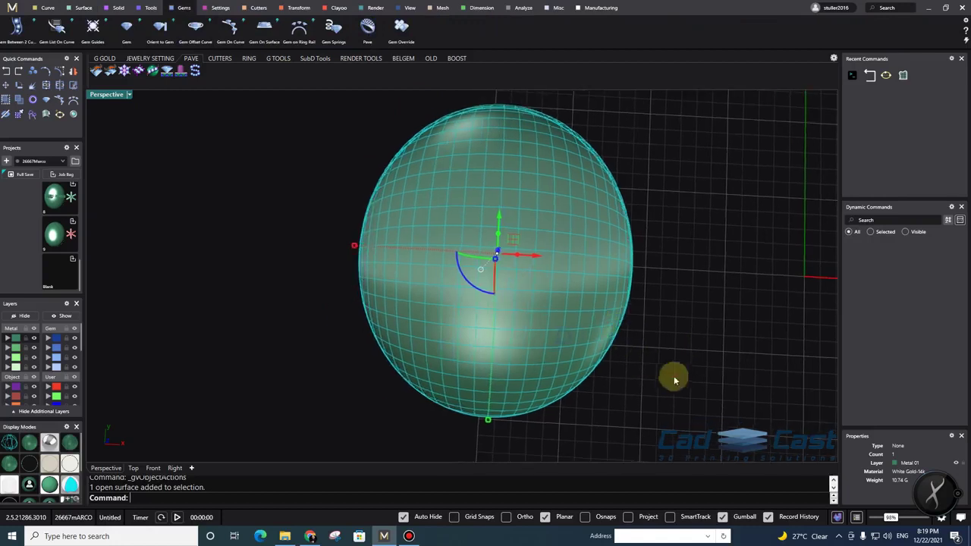
{"action": "left_click", "coordinate": [674, 377]}
{"action": "right_click_drag", "start_coordinate": [553, 307], "coordinate": [533, 323], "text": "shift"}
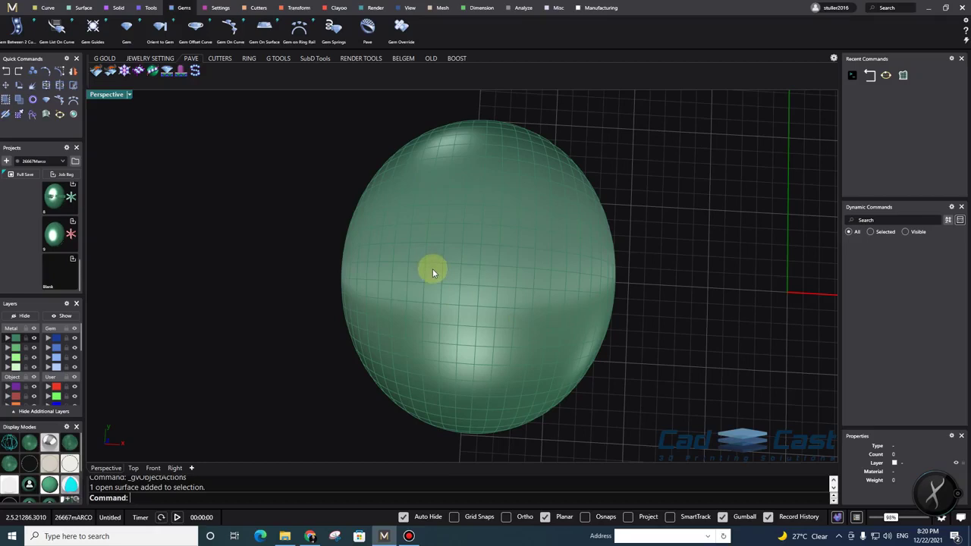
{"action": "left_click", "coordinate": [367, 32]}
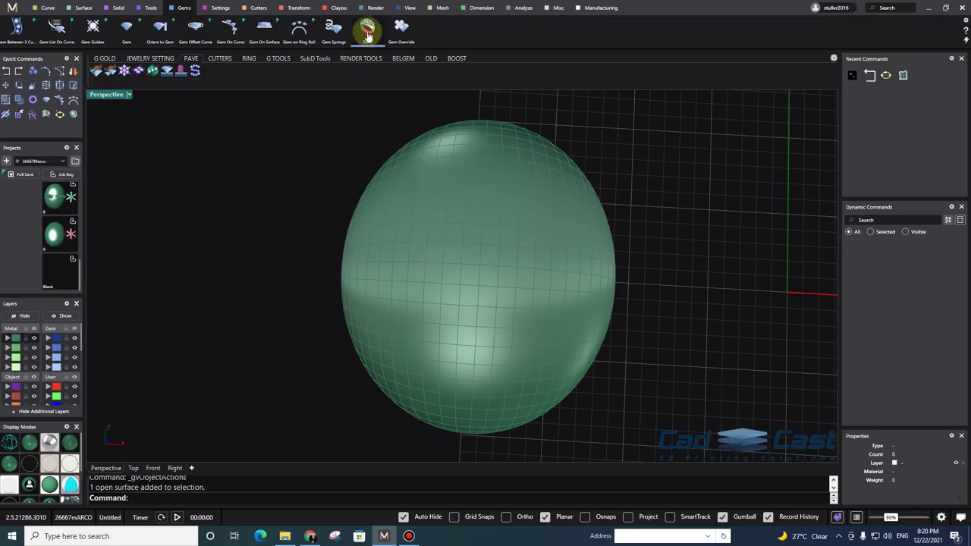
{"action": "right_click_drag", "start_coordinate": [594, 391], "coordinate": [530, 291]}
{"action": "left_click", "coordinate": [549, 290]}
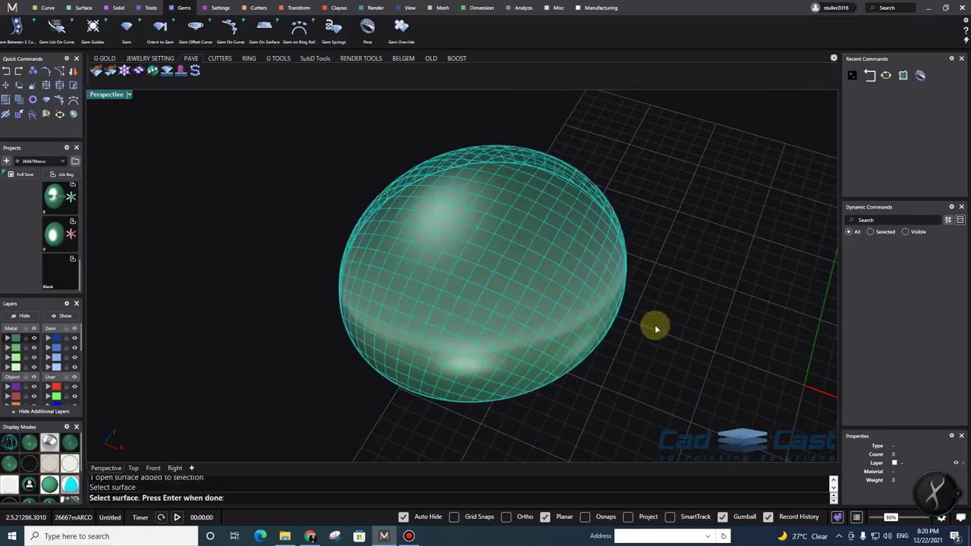
{"action": "right_click", "coordinate": [655, 328]}
Set the gem diameter of the hex pave layout to 1.70
{"action": "right_click_drag", "start_coordinate": [458, 289], "coordinate": [493, 310]}
{"action": "scroll", "coordinate": [470, 272], "scroll_direction": "up", "scroll_amount": 4}
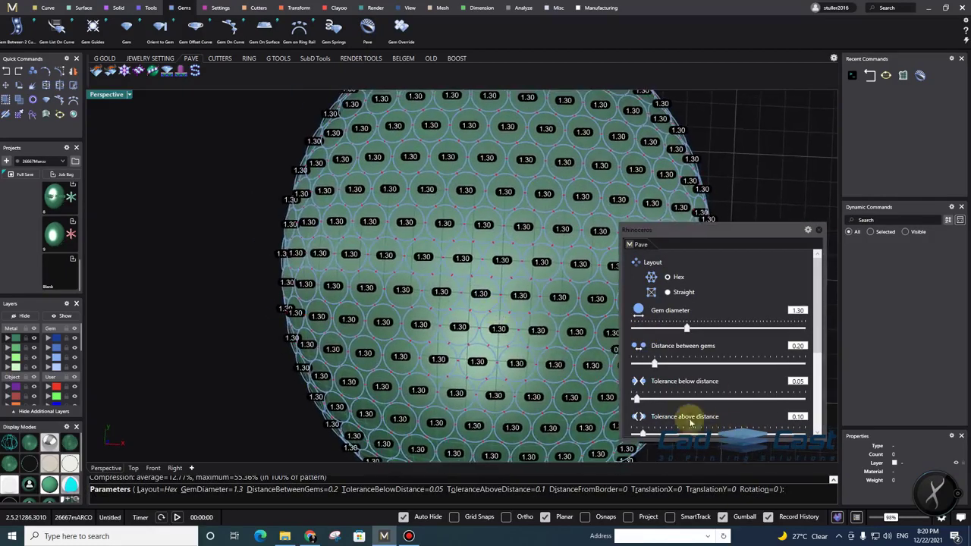
{"action": "right_click_drag", "start_coordinate": [499, 206], "coordinate": [428, 217], "text": "shift"}
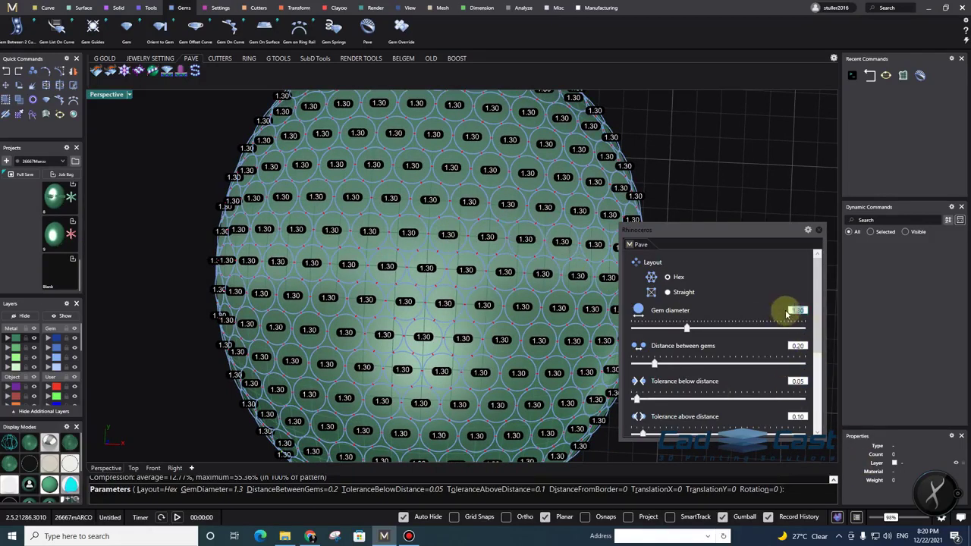
{"action": "key", "text": "Return"}
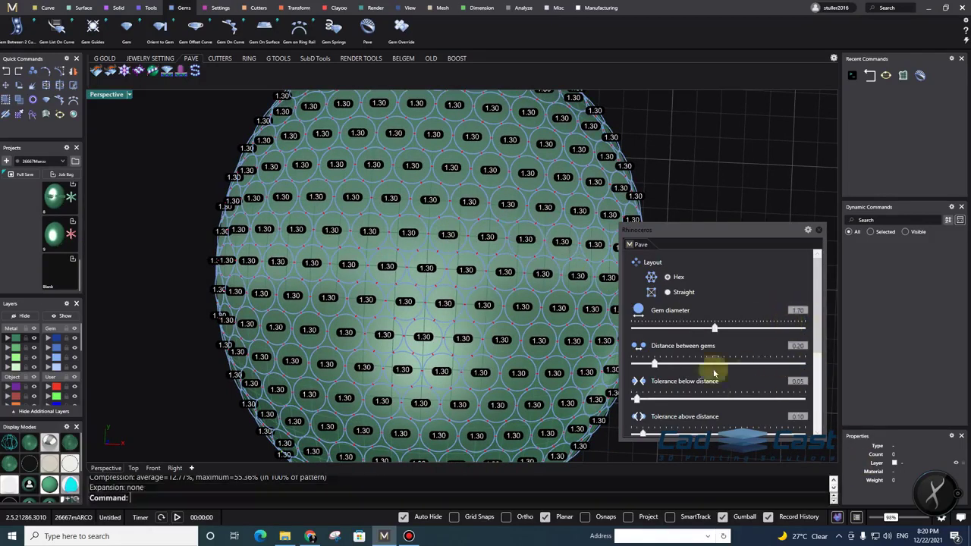
Set the distance between gems in the pave layout to 0.35
{"action": "scroll", "coordinate": [464, 288], "scroll_direction": "down", "scroll_amount": 4}
{"action": "right_click_drag", "start_coordinate": [516, 353], "coordinate": [497, 370]}
{"action": "scroll", "coordinate": [450, 291], "scroll_direction": "up", "scroll_amount": 4}
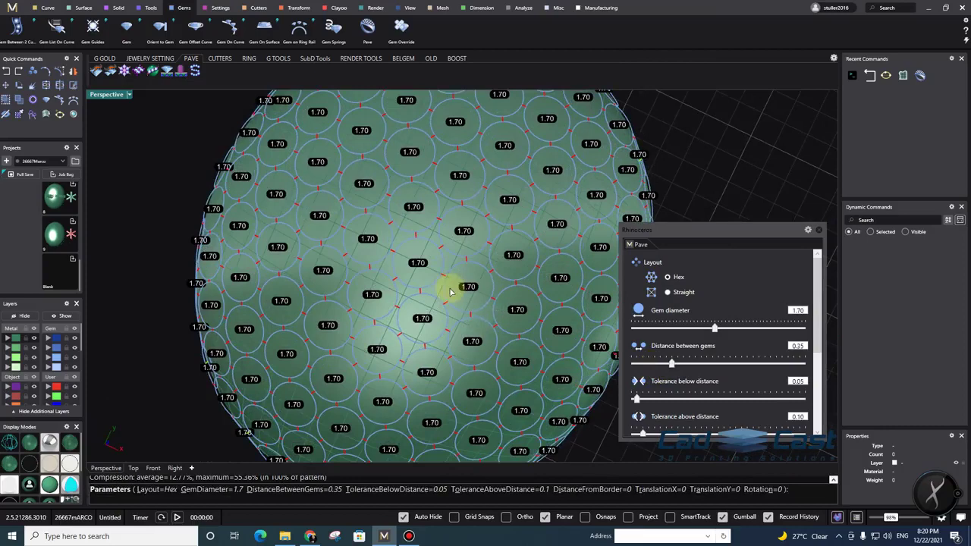
{"action": "scroll", "coordinate": [452, 325], "scroll_direction": "up", "scroll_amount": 2}
{"action": "right_click_drag", "start_coordinate": [441, 328], "coordinate": [493, 338]}
{"action": "scroll", "coordinate": [455, 326], "scroll_direction": "down", "scroll_amount": 4}
{"action": "scroll", "coordinate": [442, 290], "scroll_direction": "up", "scroll_amount": 3}
{"action": "scroll", "coordinate": [441, 290], "scroll_direction": "up", "scroll_amount": 5}
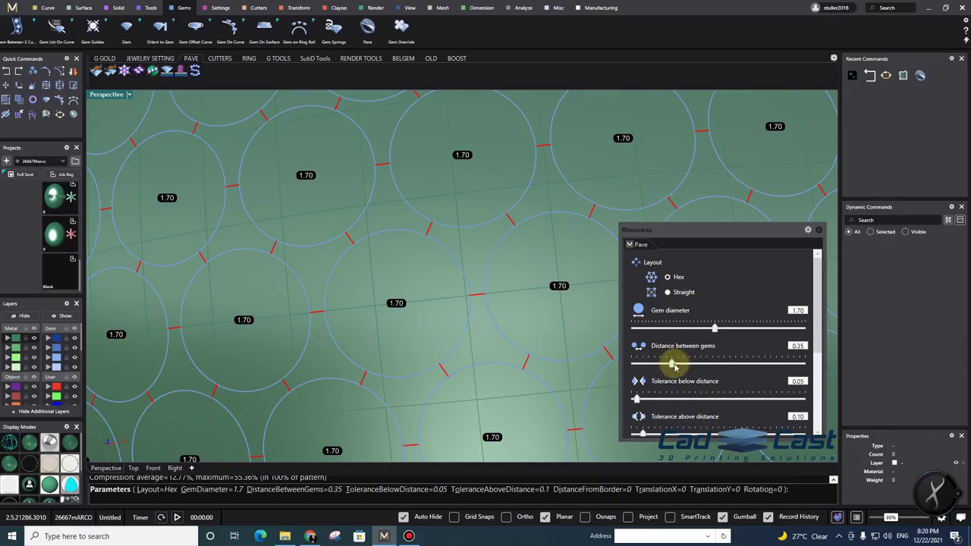
Increase the distance between gems in the pave layout to 0.40
{"action": "scroll", "coordinate": [498, 377], "scroll_direction": "down", "scroll_amount": 10}
{"action": "right_click_drag", "start_coordinate": [476, 361], "coordinate": [504, 251]}
{"action": "scroll", "coordinate": [492, 327], "scroll_direction": "down", "scroll_amount": 4}
{"action": "scroll", "coordinate": [521, 365], "scroll_direction": "up", "scroll_amount": 4}
{"action": "right_click_drag", "start_coordinate": [521, 365], "coordinate": [395, 349]}
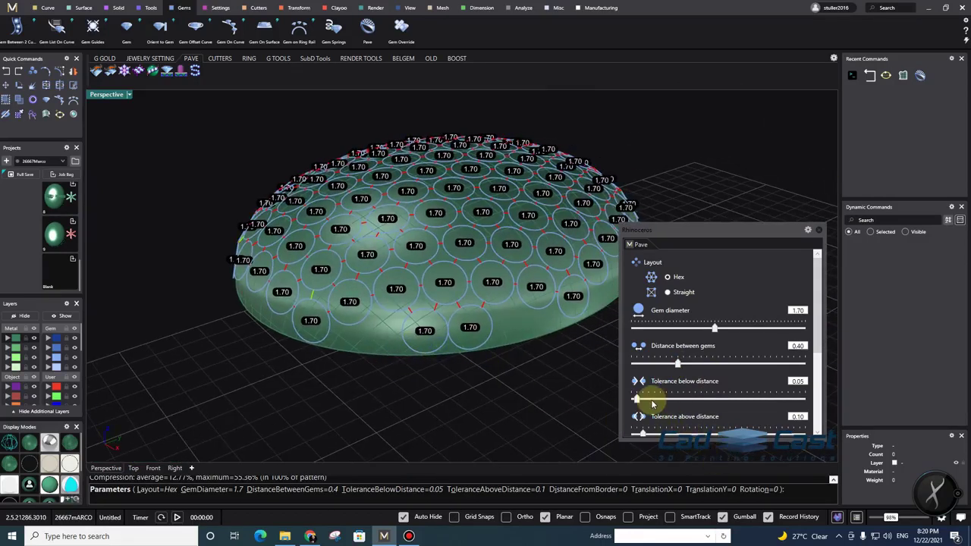
Set the pave layout's distance from border to 0.40
{"action": "scroll", "coordinate": [652, 403], "scroll_direction": "down", "scroll_amount": 1}
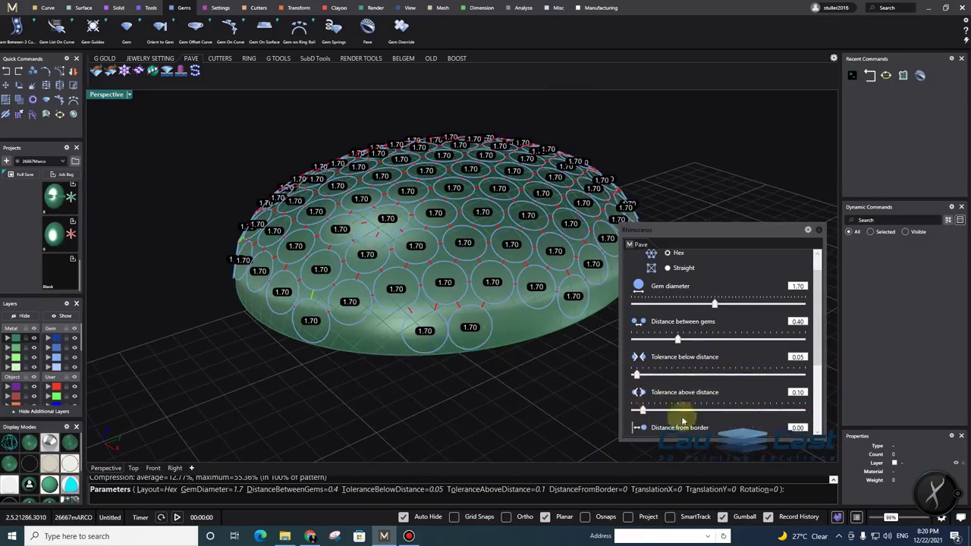
{"action": "scroll", "coordinate": [682, 422], "scroll_direction": "down", "scroll_amount": 3}
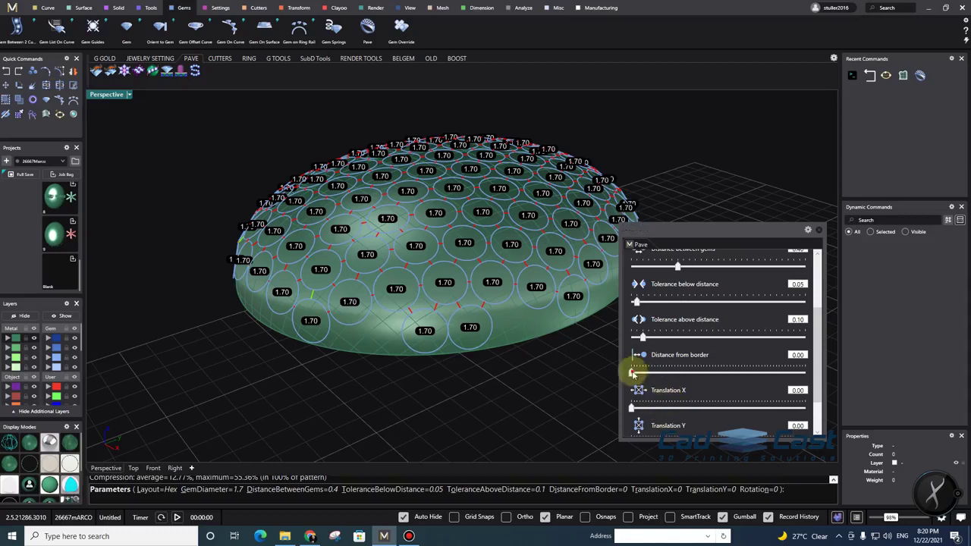
{"action": "left_click", "coordinate": [655, 374]}
{"action": "scroll", "coordinate": [505, 377], "scroll_direction": "down", "scroll_amount": 5}
{"action": "right_click_drag", "start_coordinate": [554, 355], "coordinate": [500, 340]}
Shift the crowded gems near the dome's lower edge toward the border to widen their gaps to neighbouring gems
{"action": "scroll", "coordinate": [498, 364], "scroll_direction": "up", "scroll_amount": 4}
{"action": "scroll", "coordinate": [501, 341], "scroll_direction": "up", "scroll_amount": 6}
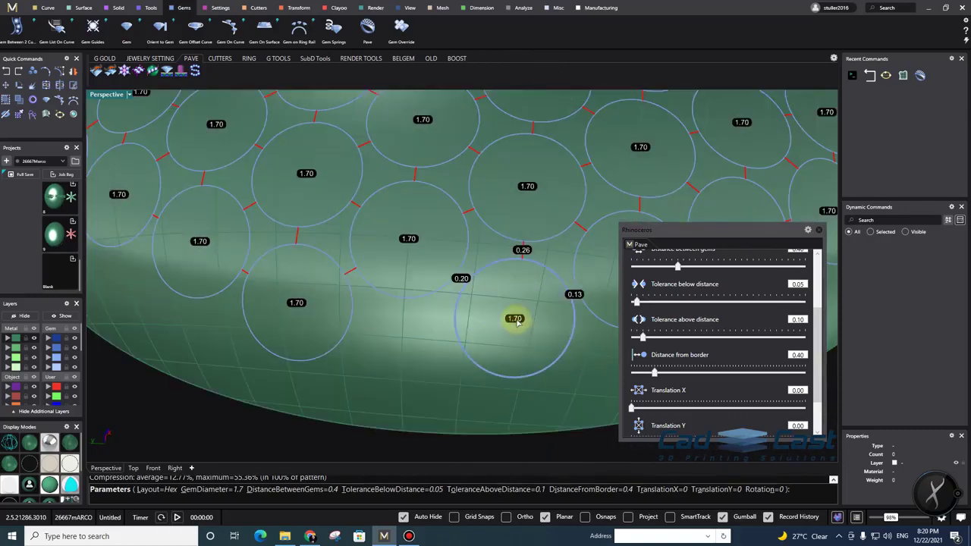
{"action": "left_click_drag", "start_coordinate": [508, 325], "coordinate": [514, 349]}
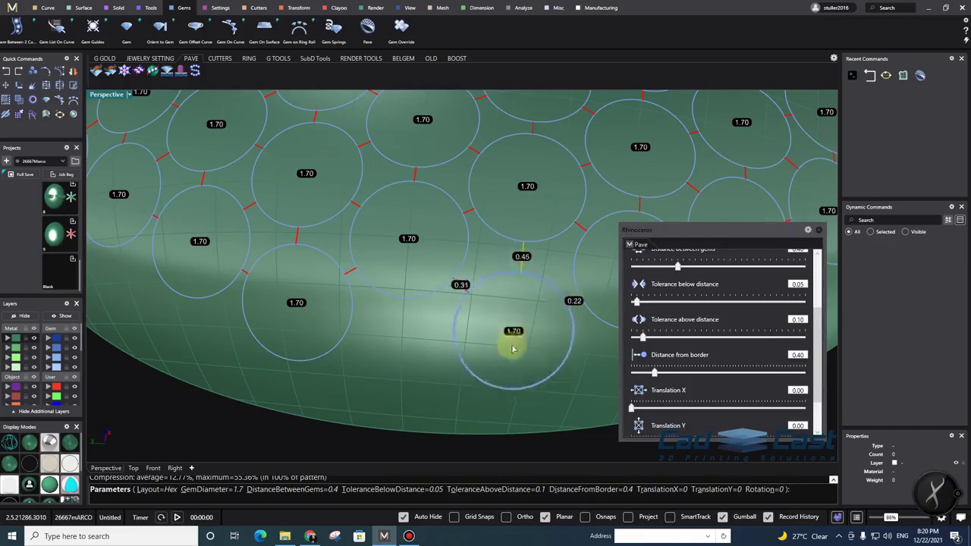
{"action": "scroll", "coordinate": [514, 330], "scroll_direction": "down", "scroll_amount": 5}
{"action": "right_click_drag", "start_coordinate": [507, 301], "coordinate": [436, 303]}
{"action": "scroll", "coordinate": [448, 297], "scroll_direction": "up", "scroll_amount": 3}
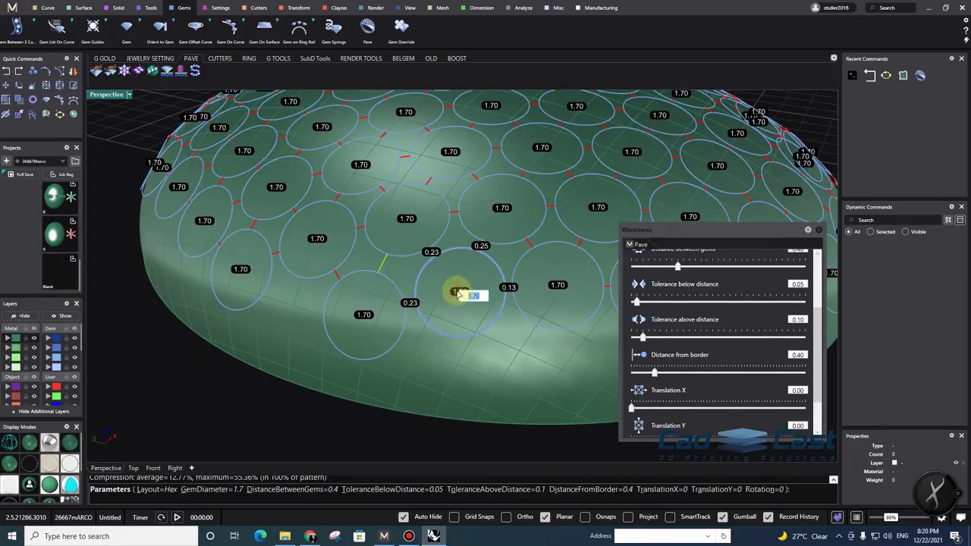
{"action": "left_click_drag", "start_coordinate": [461, 294], "coordinate": [461, 300]}
Accept the pave layout so the gems are generated on the domed surface
{"action": "scroll", "coordinate": [461, 311], "scroll_direction": "down", "scroll_amount": 2}
{"action": "right_click_drag", "start_coordinate": [461, 318], "coordinate": [513, 320]}
{"action": "scroll", "coordinate": [462, 319], "scroll_direction": "down", "scroll_amount": 3}
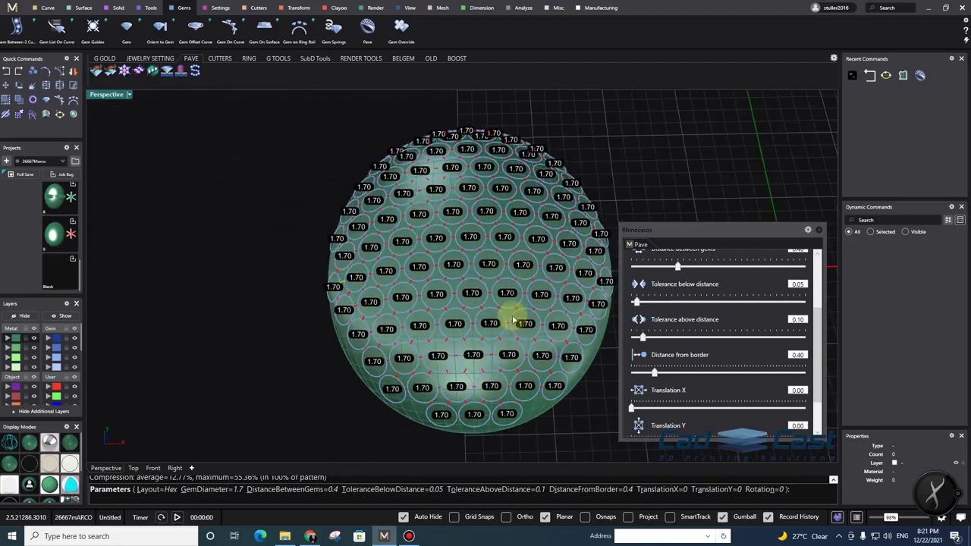
{"action": "right_click_drag", "start_coordinate": [503, 191], "coordinate": [494, 244]}
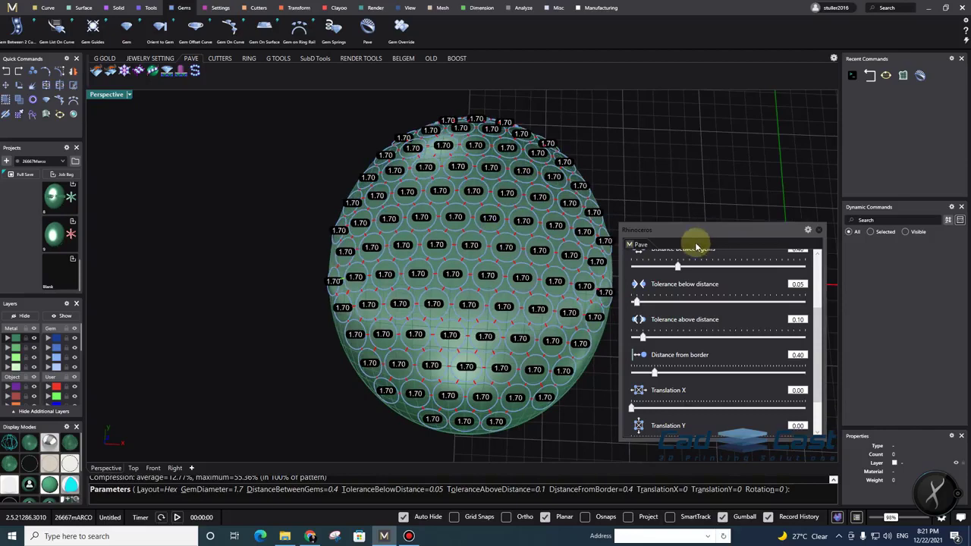
{"action": "right_click", "coordinate": [583, 333]}
{"action": "right_click_drag", "start_coordinate": [582, 336], "coordinate": [599, 364]}
{"action": "scroll", "coordinate": [595, 356], "scroll_direction": "down", "scroll_amount": 2}
{"action": "right_click_drag", "start_coordinate": [535, 307], "coordinate": [533, 321]}
{"action": "right_click_drag", "start_coordinate": [402, 277], "coordinate": [535, 237]}
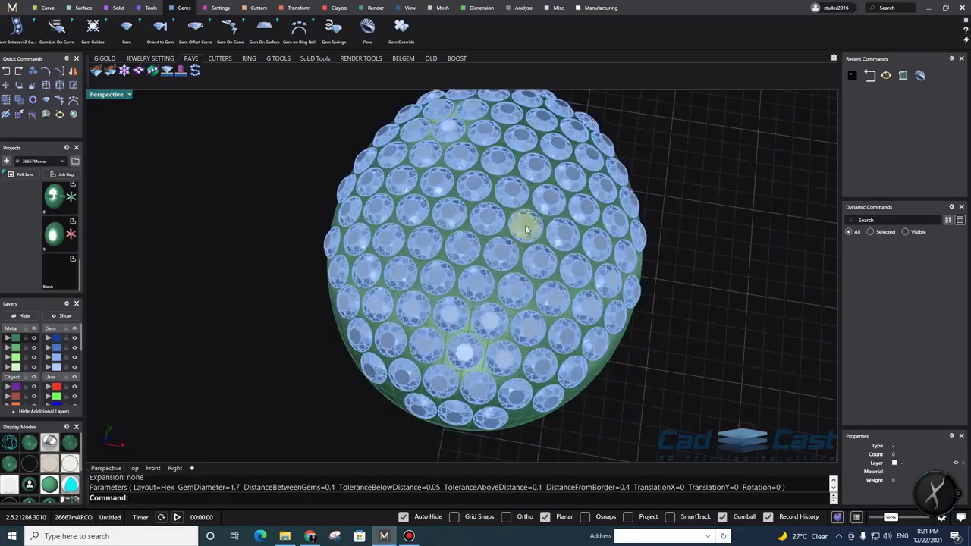
Examine the distribution of the generated gems across the domed surface
{"action": "left_click", "coordinate": [587, 280]}
{"action": "right_click_drag", "start_coordinate": [589, 281], "coordinate": [585, 316]}
{"action": "scroll", "coordinate": [584, 316], "scroll_direction": "down", "scroll_amount": 2}
{"action": "left_click", "coordinate": [610, 325]}
{"action": "scroll", "coordinate": [509, 223], "scroll_direction": "down", "scroll_amount": 4}
{"action": "right_click_drag", "start_coordinate": [509, 223], "coordinate": [641, 269]}
{"action": "scroll", "coordinate": [531, 227], "scroll_direction": "up", "scroll_amount": 4}
{"action": "right_click_drag", "start_coordinate": [503, 288], "coordinate": [516, 257]}
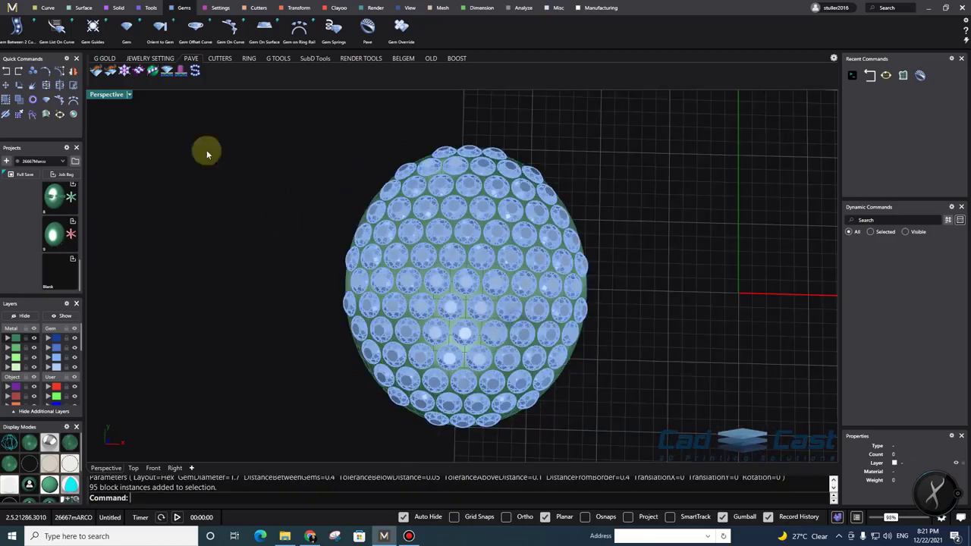
Switch to a maximized Top view showing the pave dome and the origin
{"action": "double_click", "coordinate": [92, 97]}
{"action": "double_click", "coordinate": [93, 96]}
{"action": "right_click_drag", "start_coordinate": [498, 305], "coordinate": [717, 303]}
{"action": "scroll", "coordinate": [598, 306], "scroll_direction": "up", "scroll_amount": 4}
{"action": "scroll", "coordinate": [593, 307], "scroll_direction": "down", "scroll_amount": 4}
{"action": "right_click_drag", "start_coordinate": [594, 308], "coordinate": [503, 296]}
Create a round diamond at the origin with a diameter of 1.80 mm
{"action": "left_click", "coordinate": [122, 35]}
{"action": "scroll", "coordinate": [500, 323], "scroll_direction": "up", "scroll_amount": 4}
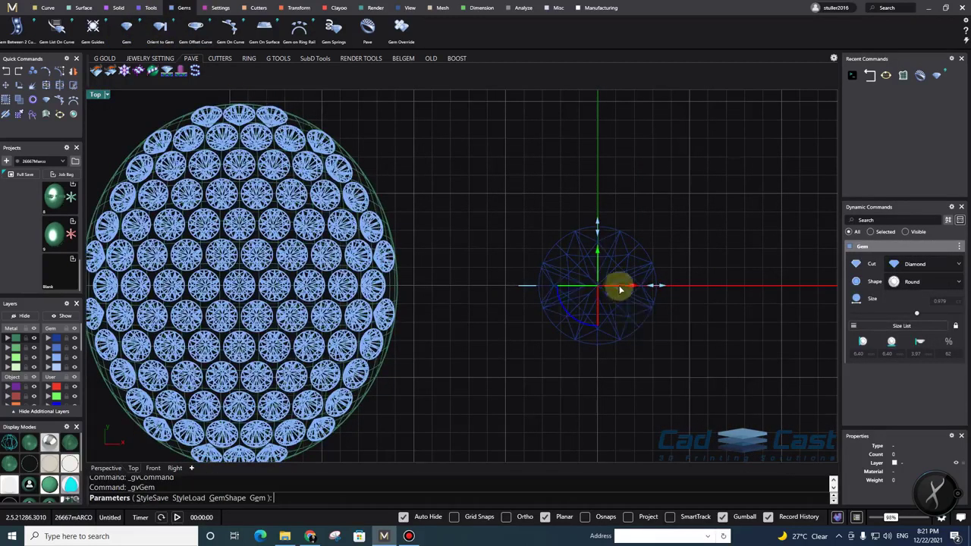
{"action": "scroll", "coordinate": [629, 287], "scroll_direction": "up", "scroll_amount": 4}
{"action": "left_click_drag", "start_coordinate": [667, 286], "coordinate": [618, 275]}
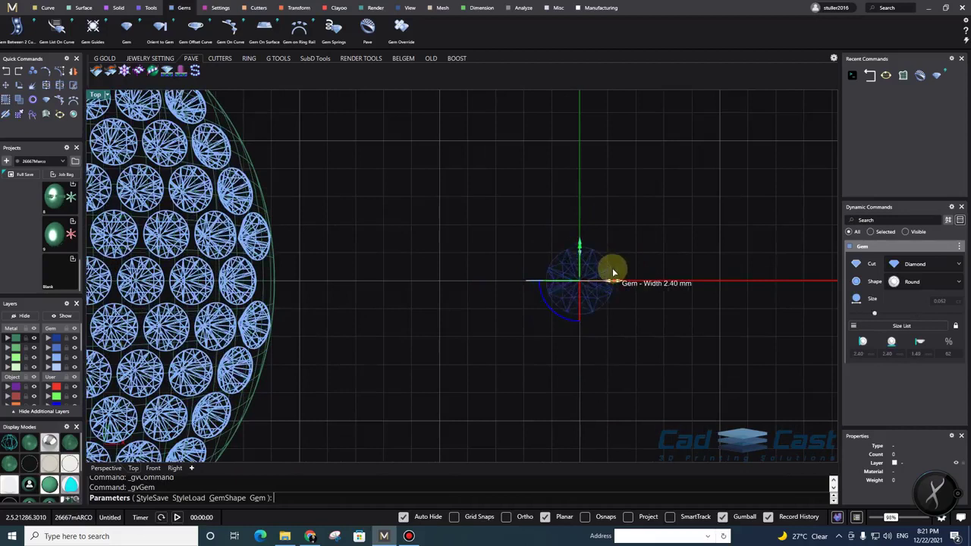
{"action": "scroll", "coordinate": [599, 282], "scroll_direction": "up", "scroll_amount": 4}
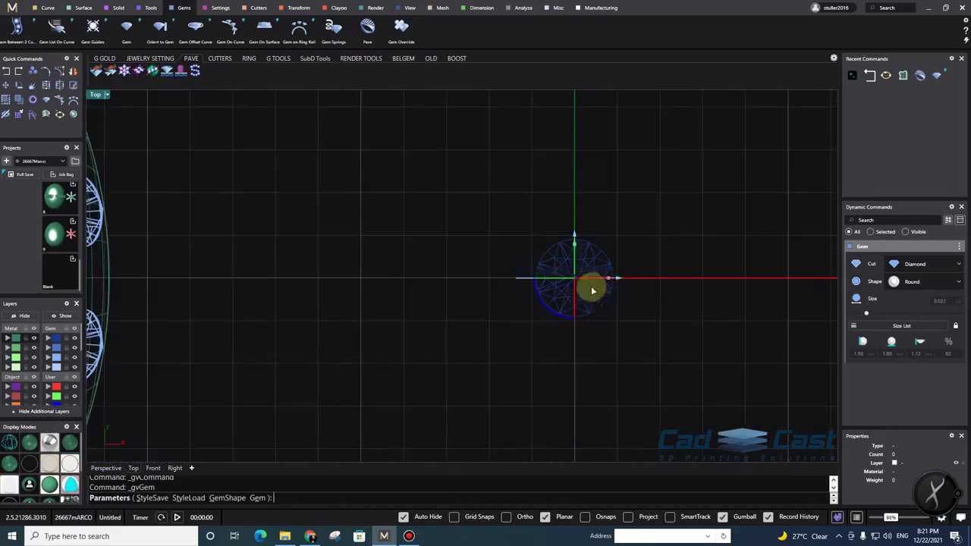
{"action": "right_click", "coordinate": [590, 297]}
{"action": "scroll", "coordinate": [587, 299], "scroll_direction": "down", "scroll_amount": 6}
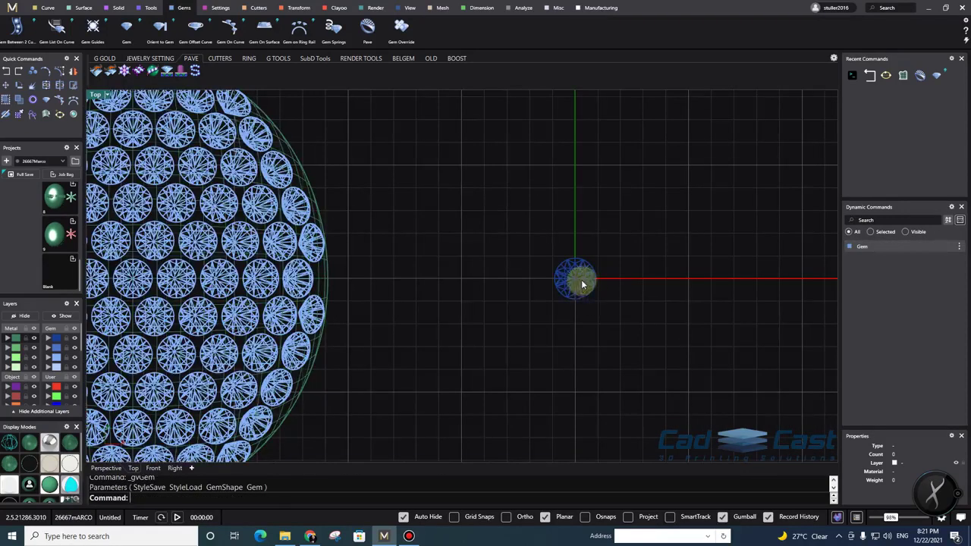
{"action": "left_click", "coordinate": [594, 273]}
{"action": "left_click", "coordinate": [618, 325]}
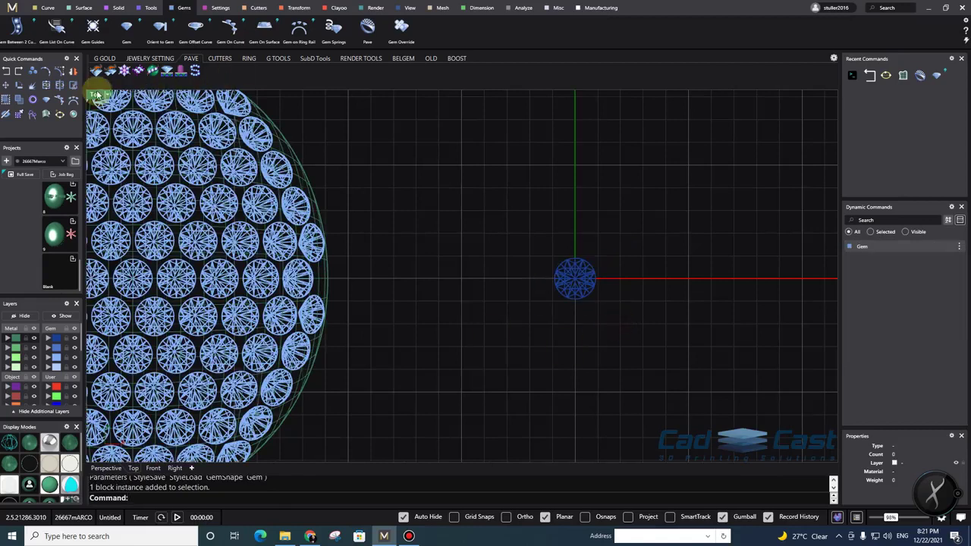
Switch to a maximized Front view centred on the single gem
{"action": "double_click", "coordinate": [97, 95]}
{"action": "scroll", "coordinate": [275, 378], "scroll_direction": "up", "scroll_amount": 8}
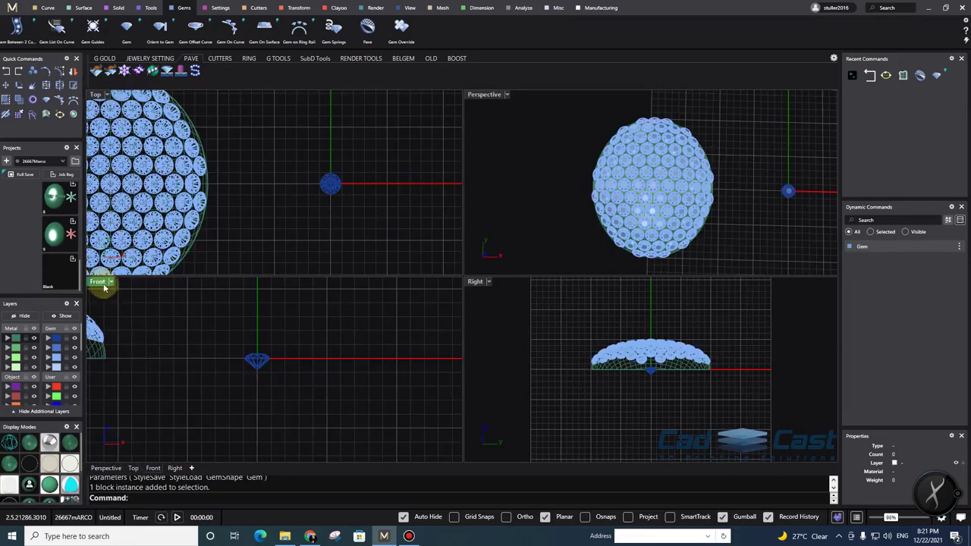
{"action": "double_click", "coordinate": [103, 285]}
{"action": "right_click_drag", "start_coordinate": [427, 317], "coordinate": [458, 308]}
{"action": "right_click_drag", "start_coordinate": [439, 242], "coordinate": [415, 288]}
{"action": "scroll", "coordinate": [408, 293], "scroll_direction": "up", "scroll_amount": 4}
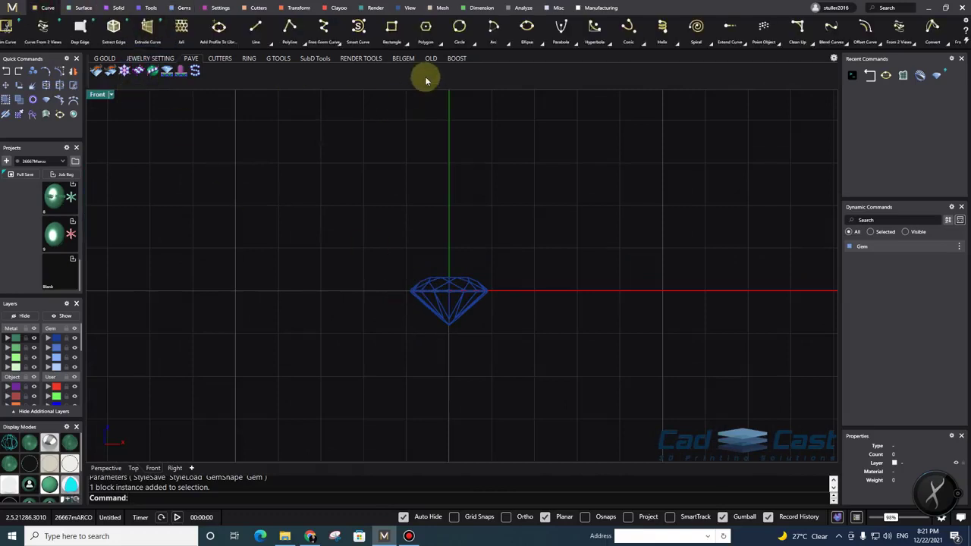
Draw a trial open Smart Curve with vertical symmetry around the gem and delete it
{"action": "left_click", "coordinate": [359, 31]}
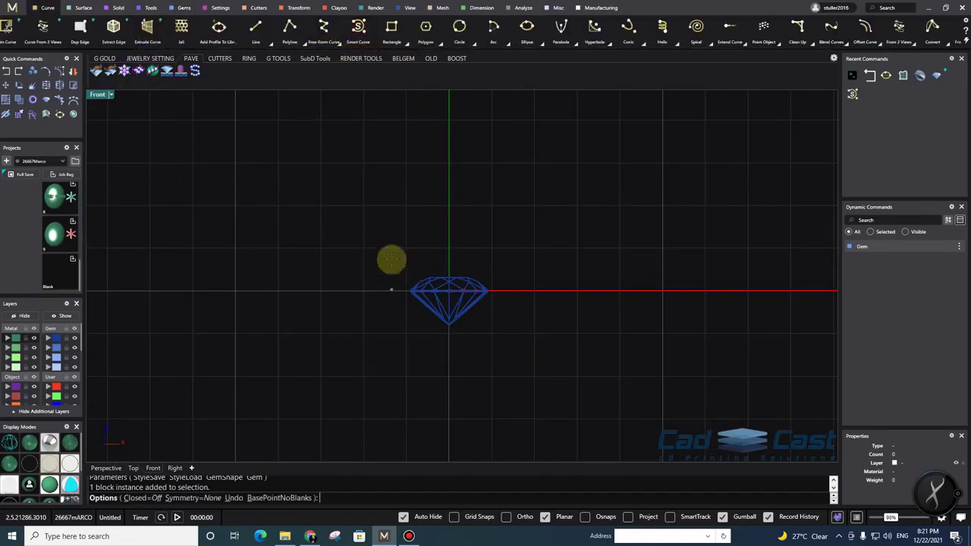
{"action": "scroll", "coordinate": [390, 263], "scroll_direction": "up", "scroll_amount": 2}
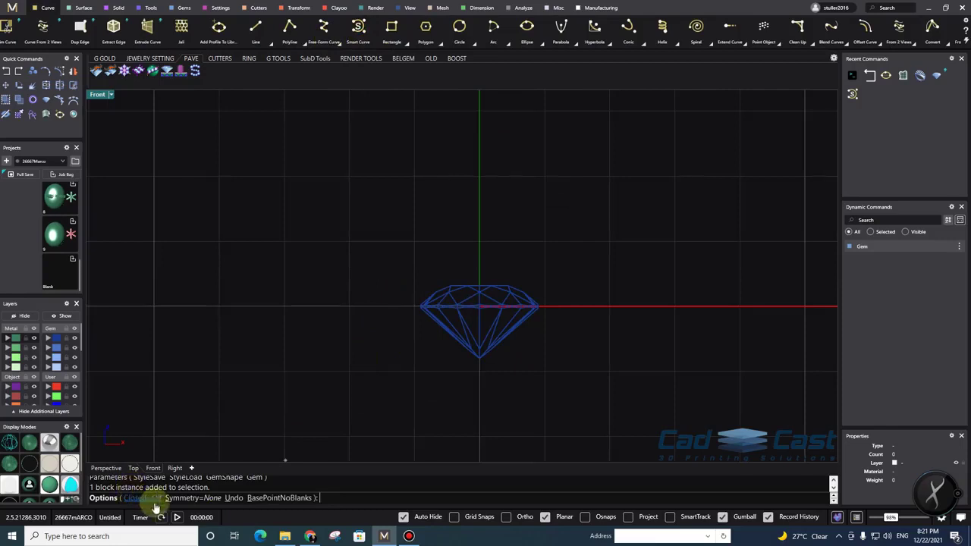
{"action": "scroll", "coordinate": [451, 243], "scroll_direction": "down", "scroll_amount": 6}
{"action": "right_click_drag", "start_coordinate": [527, 248], "coordinate": [614, 230]}
{"action": "right_click_drag", "start_coordinate": [544, 239], "coordinate": [590, 249]}
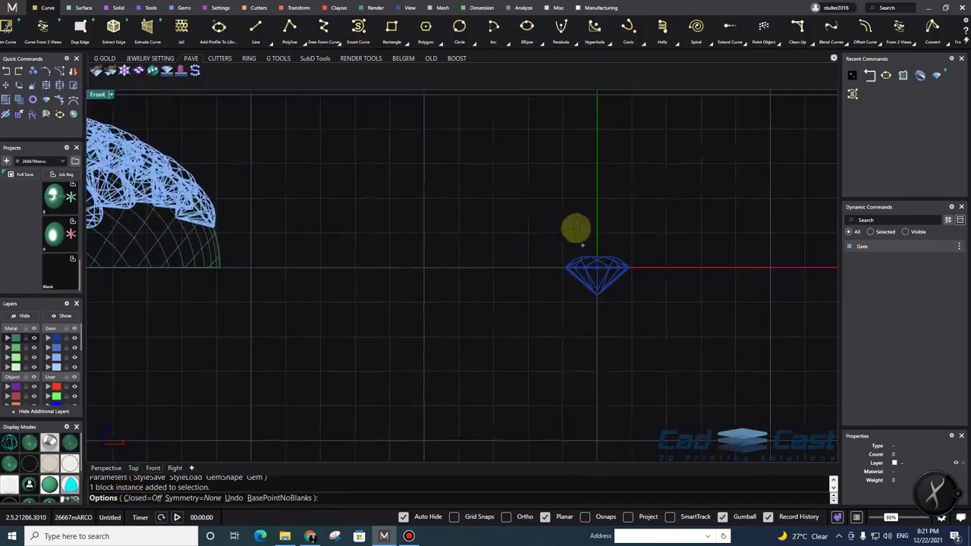
{"action": "left_click", "coordinate": [187, 497]}
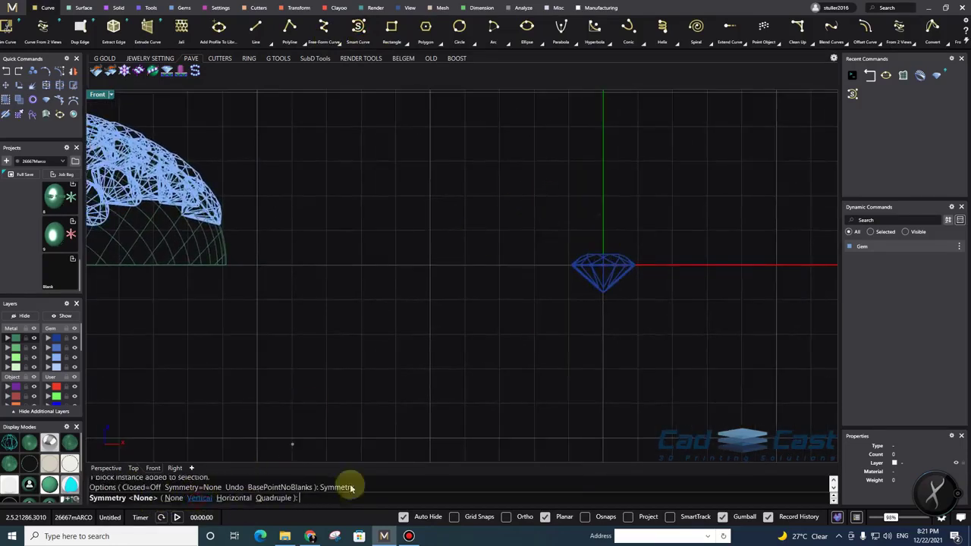
{"action": "left_click", "coordinate": [205, 503]}
{"action": "left_click", "coordinate": [514, 124]}
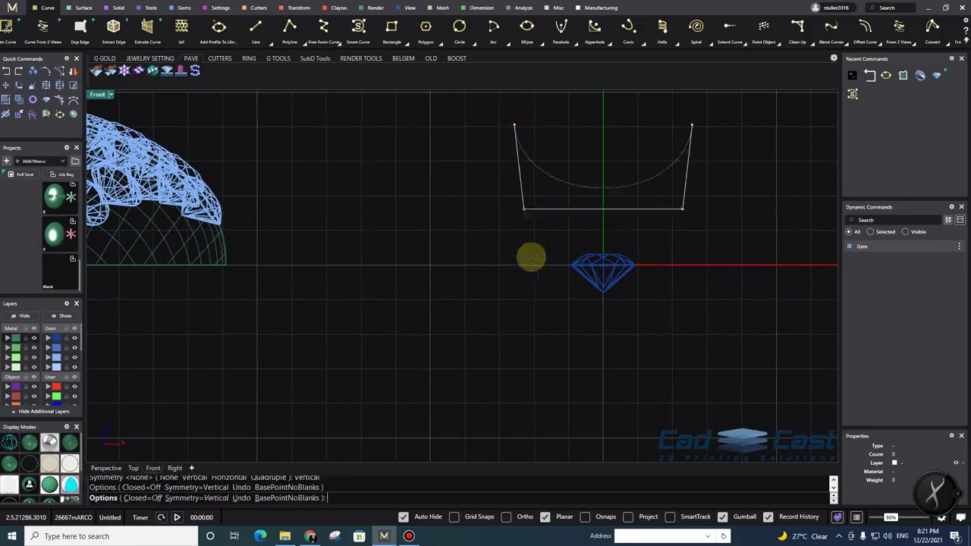
{"action": "left_click", "coordinate": [531, 254]}
{"action": "left_click", "coordinate": [582, 384]}
{"action": "right_click", "coordinate": [576, 377]}
{"action": "left_click_drag", "start_coordinate": [574, 372], "coordinate": [543, 329]}
{"action": "key", "text": "Delete"}
Draw a trial Smart Curve with vertical symmetry about a custom base point between the dome and the gem, and delete it
{"action": "scroll", "coordinate": [519, 228], "scroll_direction": "down", "scroll_amount": 3}
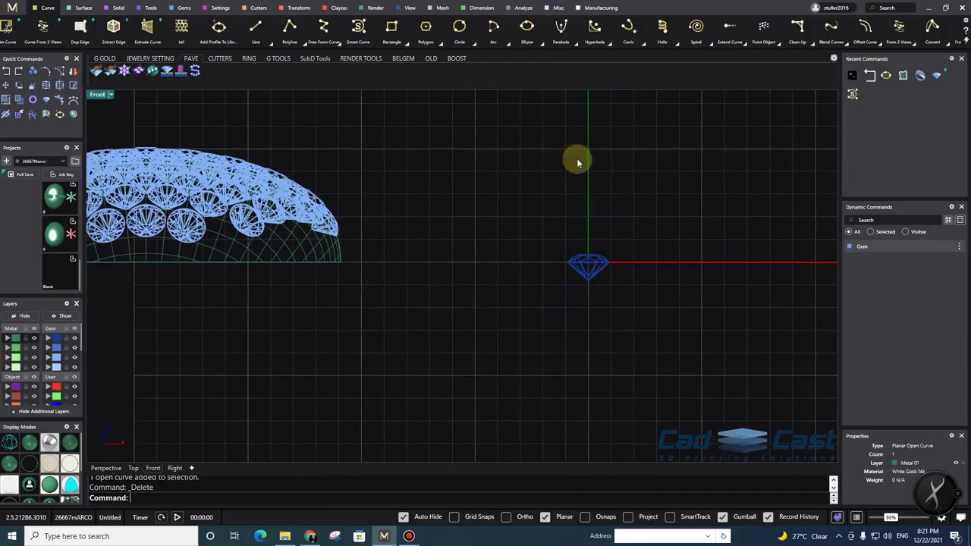
{"action": "right_click_drag", "start_coordinate": [521, 303], "coordinate": [551, 304]}
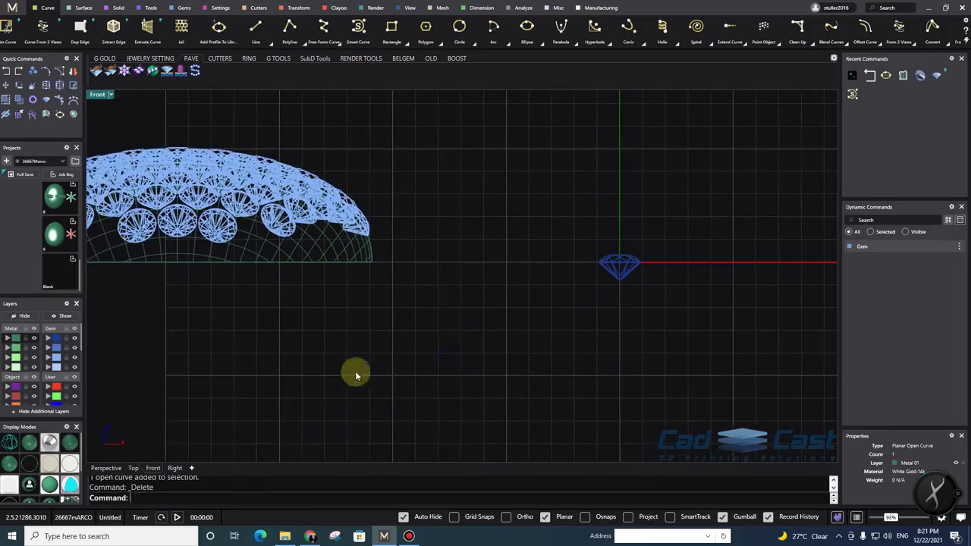
{"action": "right_click", "coordinate": [371, 359]}
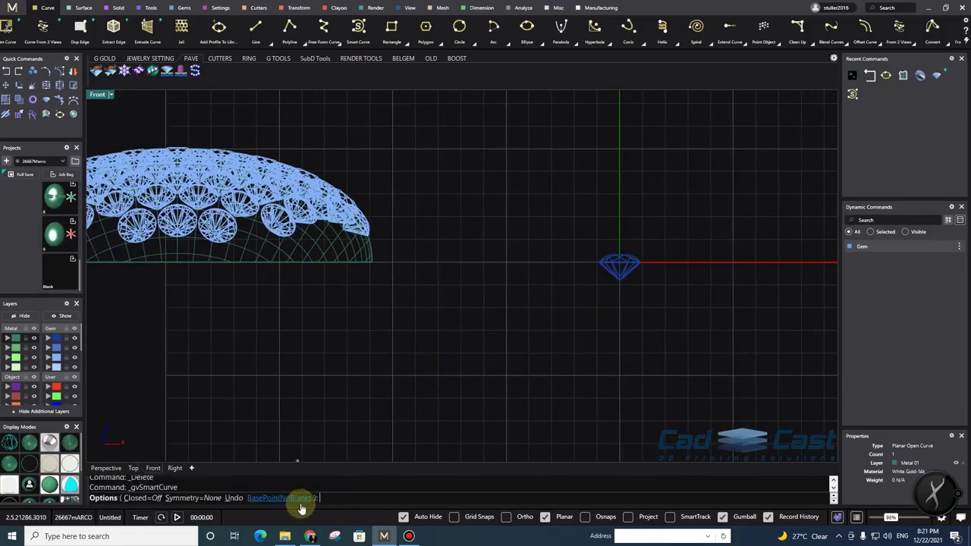
{"action": "left_click", "coordinate": [302, 499]}
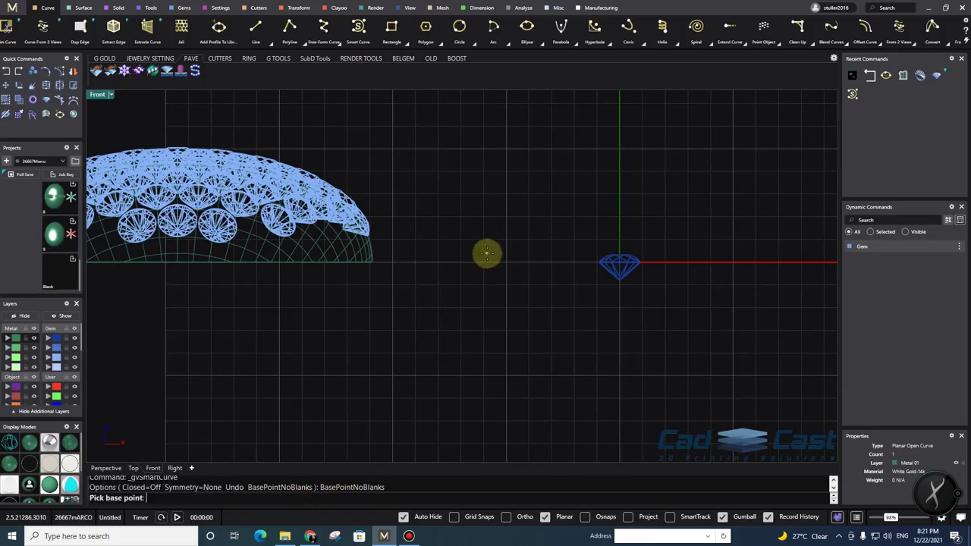
{"action": "left_click", "coordinate": [487, 254]}
{"action": "left_click", "coordinate": [188, 499]}
{"action": "left_click", "coordinate": [205, 502]}
{"action": "left_click", "coordinate": [407, 166]}
{"action": "left_click", "coordinate": [450, 360]}
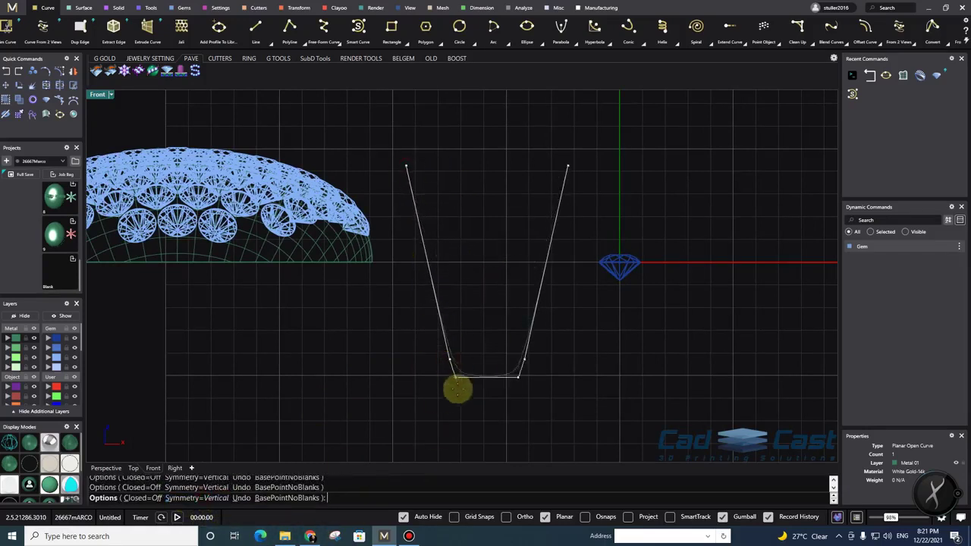
{"action": "left_click", "coordinate": [461, 407]}
{"action": "right_click", "coordinate": [463, 408]}
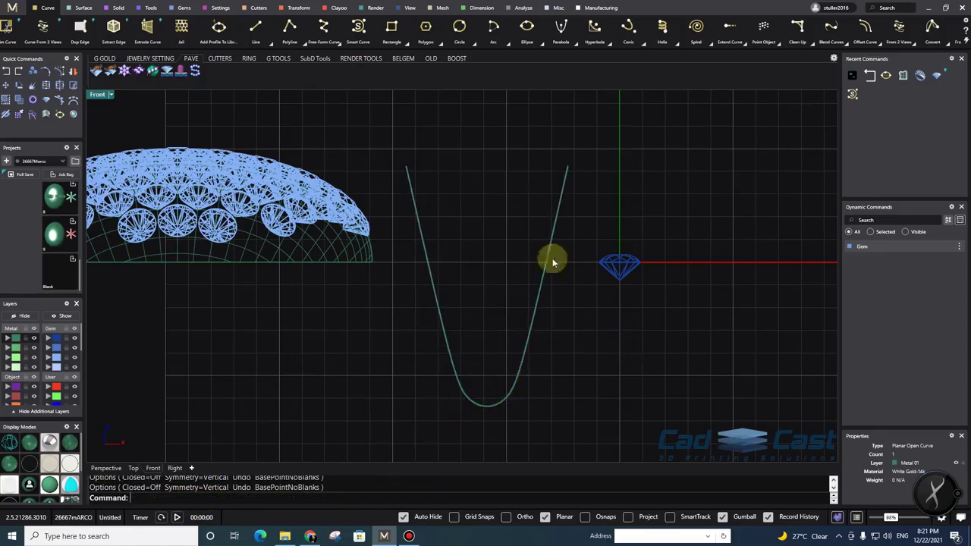
{"action": "scroll", "coordinate": [552, 263], "scroll_direction": "down", "scroll_amount": 3}
{"action": "left_click", "coordinate": [461, 379]}
{"action": "key", "text": "Delete"}
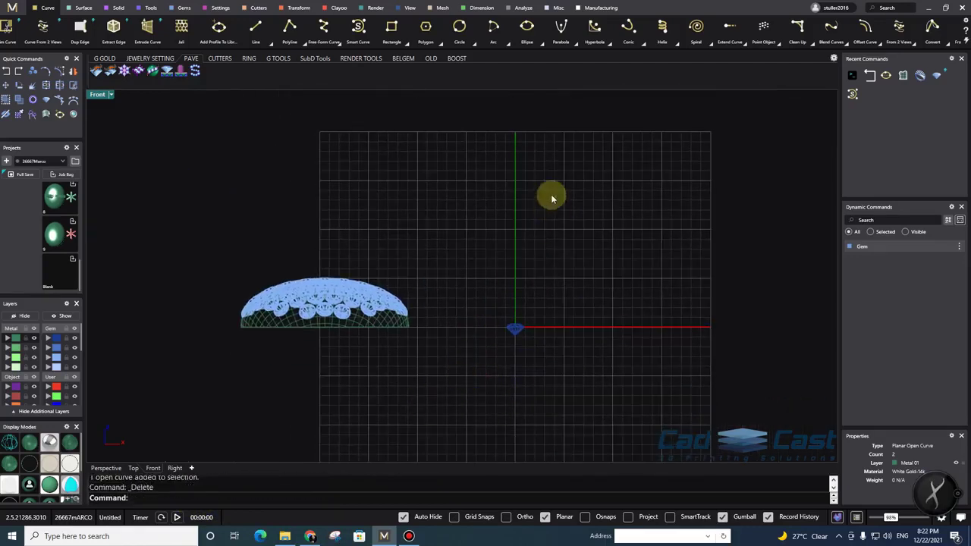
Draw a trial open Smart Curve with vertical symmetry about a custom base point beyond the gem, and delete it
{"action": "right_click", "coordinate": [551, 198]}
{"action": "left_click", "coordinate": [186, 499]}
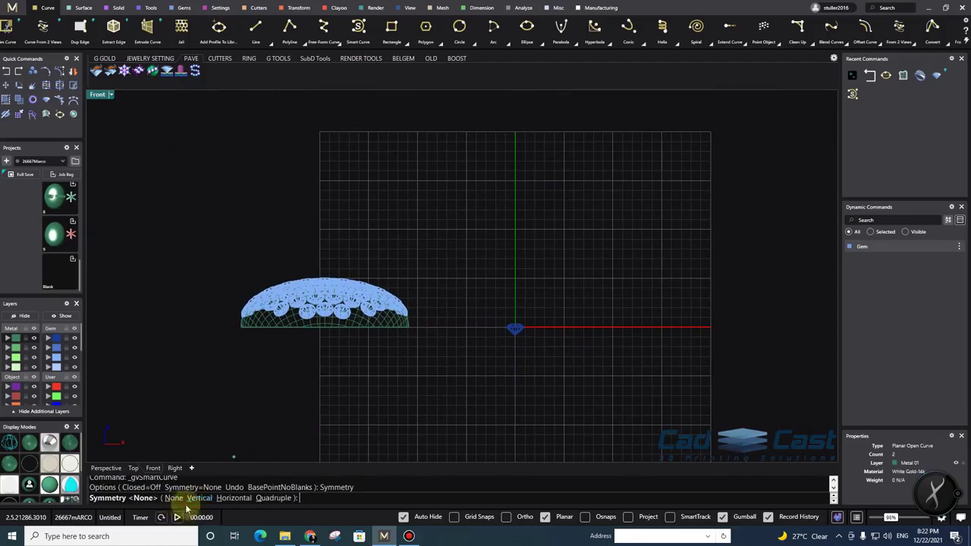
{"action": "left_click", "coordinate": [200, 498]}
{"action": "left_click", "coordinate": [293, 498]}
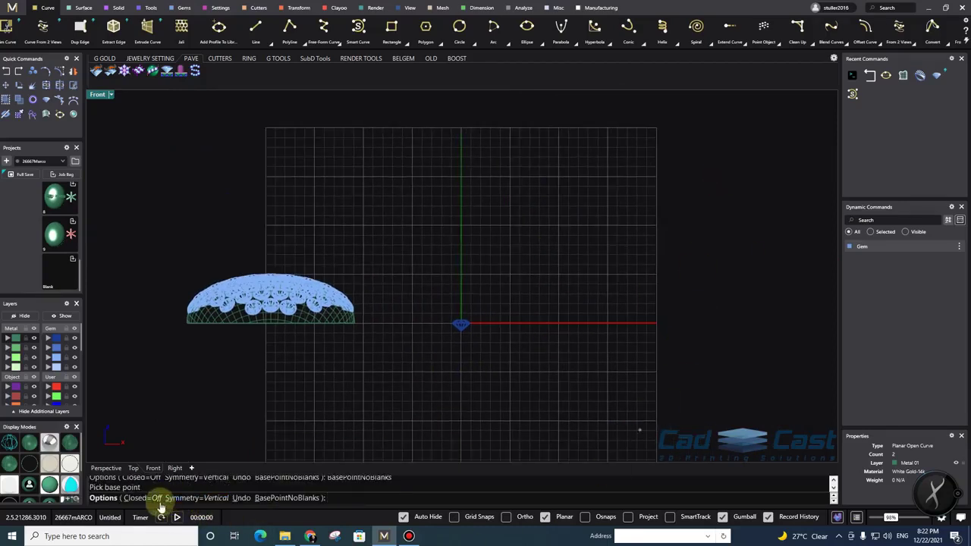
{"action": "left_click", "coordinate": [680, 161]}
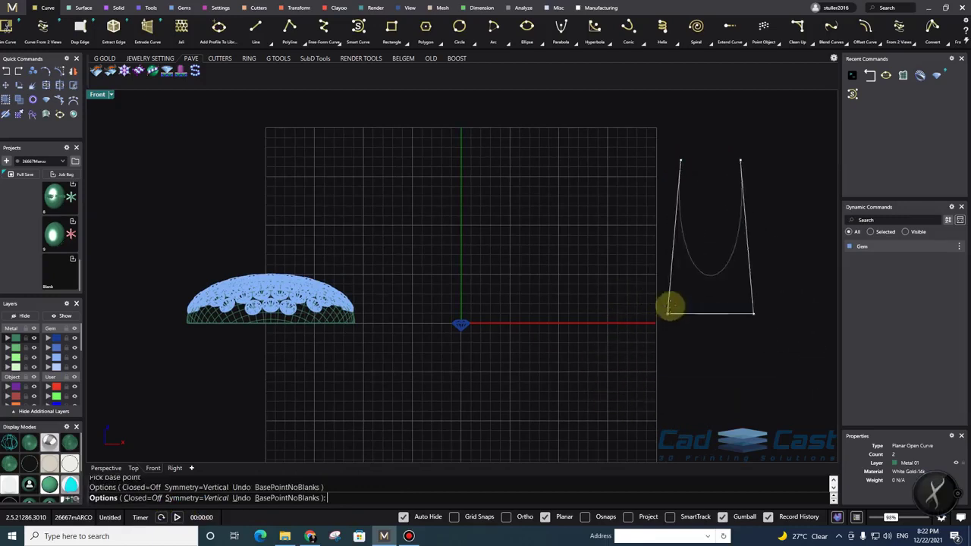
{"action": "scroll", "coordinate": [653, 323], "scroll_direction": "up", "scroll_amount": 3}
{"action": "scroll", "coordinate": [629, 325], "scroll_direction": "down", "scroll_amount": 6}
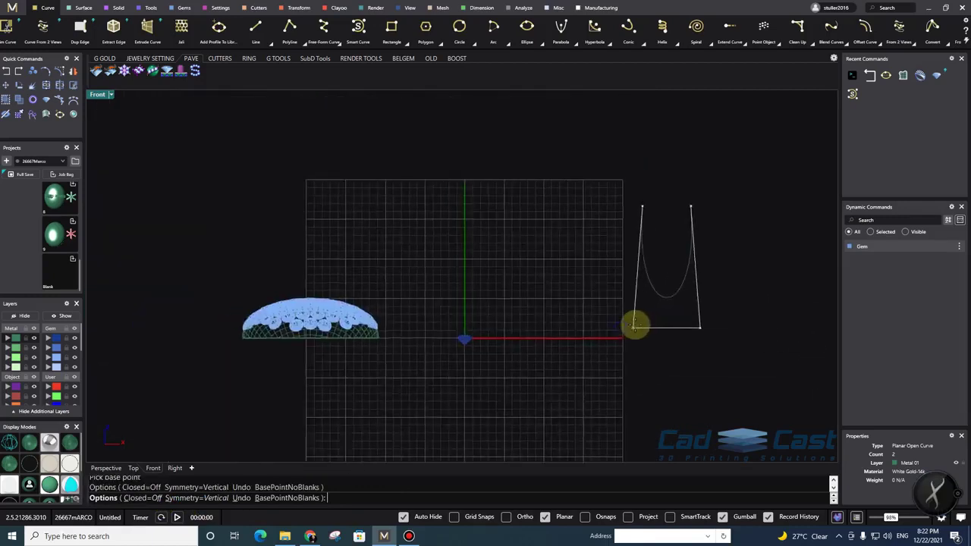
{"action": "scroll", "coordinate": [634, 328], "scroll_direction": "up", "scroll_amount": 2}
{"action": "left_click", "coordinate": [635, 345]}
{"action": "left_click", "coordinate": [666, 407]}
{"action": "right_click", "coordinate": [667, 405]}
{"action": "scroll", "coordinate": [683, 338], "scroll_direction": "down", "scroll_amount": 2}
{"action": "right_click_drag", "start_coordinate": [702, 335], "coordinate": [704, 292]}
{"action": "left_click_drag", "start_coordinate": [717, 262], "coordinate": [645, 314]}
{"action": "key", "text": "Delete"}
Draw a closed Smart Curve with vertical symmetry over the single gem, flat above the table and tapering to the culet
{"action": "scroll", "coordinate": [485, 337], "scroll_direction": "up", "scroll_amount": 10}
{"action": "right_click_drag", "start_coordinate": [485, 190], "coordinate": [558, 280]}
{"action": "scroll", "coordinate": [539, 287], "scroll_direction": "up", "scroll_amount": 2}
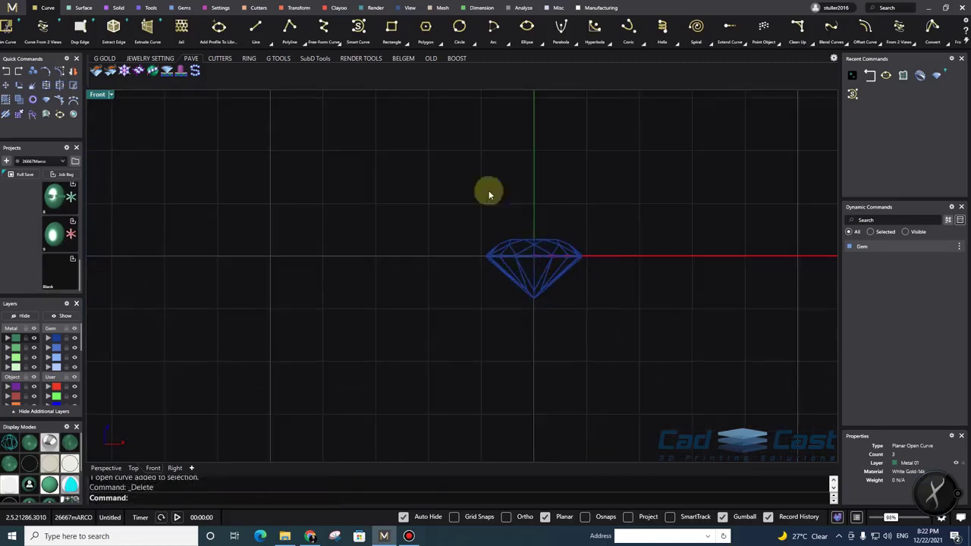
{"action": "left_click", "coordinate": [324, 44]}
{"action": "left_click", "coordinate": [359, 32]}
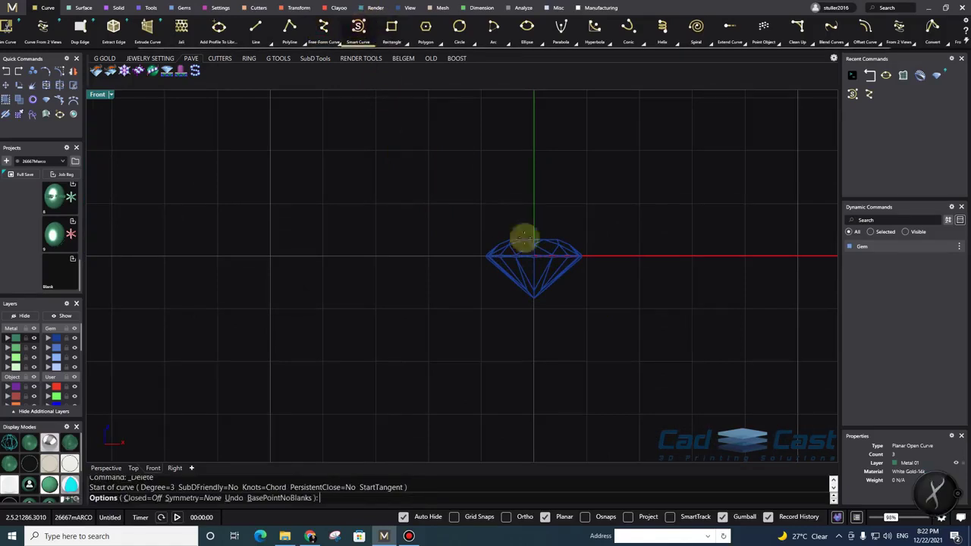
{"action": "right_click_drag", "start_coordinate": [578, 299], "coordinate": [552, 285]}
{"action": "left_click", "coordinate": [141, 498]}
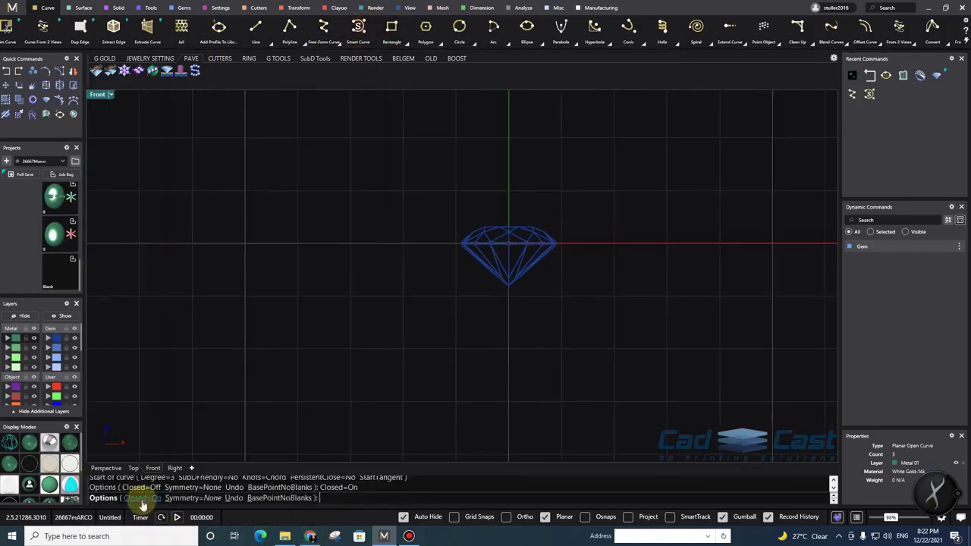
{"action": "left_click", "coordinate": [201, 500]}
{"action": "left_click", "coordinate": [200, 498]}
{"action": "scroll", "coordinate": [508, 185], "scroll_direction": "up", "scroll_amount": 2}
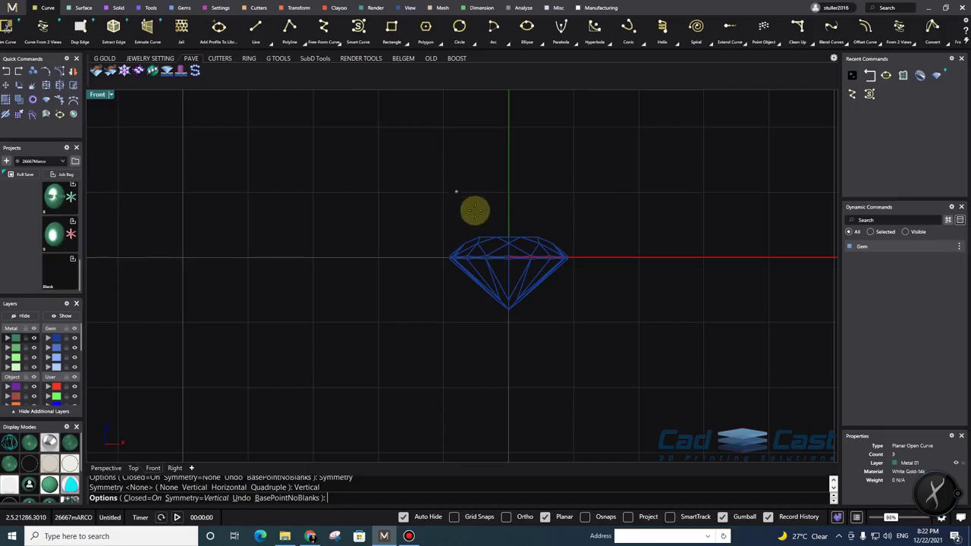
{"action": "left_click", "coordinate": [460, 185]}
{"action": "left_click", "coordinate": [460, 190]}
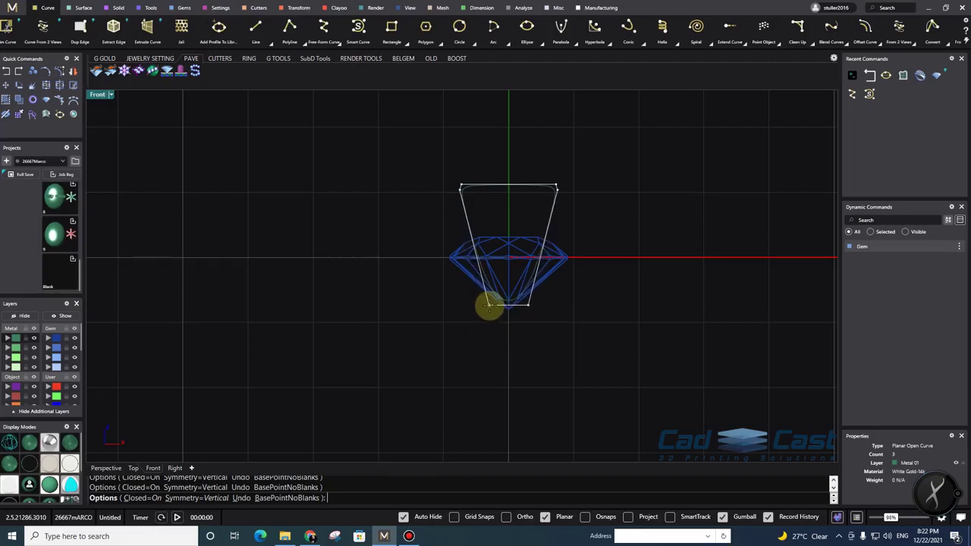
{"action": "left_click", "coordinate": [490, 303]}
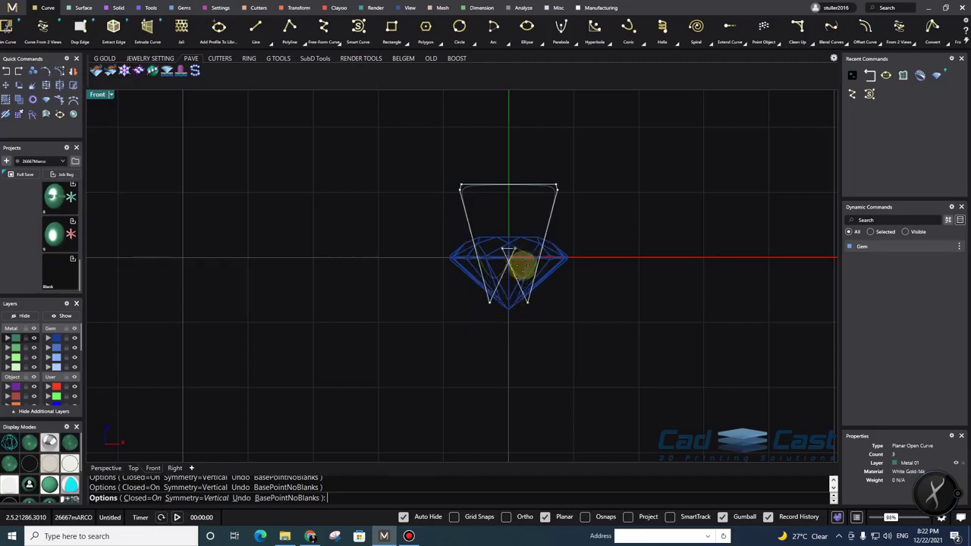
{"action": "right_click", "coordinate": [528, 296]}
Show the closed profile's control points and adjust the upper ones to reshape its top above the gem
{"action": "left_click_drag", "start_coordinate": [565, 175], "coordinate": [527, 222]}
{"action": "scroll", "coordinate": [525, 210], "scroll_direction": "up", "scroll_amount": 4}
{"action": "key", "text": "F10"}
{"action": "left_click_drag", "start_coordinate": [418, 171], "coordinate": [750, 251]}
{"action": "left_click_drag", "start_coordinate": [504, 144], "coordinate": [541, 208]}
{"action": "key", "text": "Escape"}
{"action": "key", "text": "Escape"}
Extrude the closed profile from the gem's centre outward past the girdle in a maximized Top view
{"action": "scroll", "coordinate": [544, 203], "scroll_direction": "down", "scroll_amount": 10}
{"action": "double_click", "coordinate": [102, 95]}
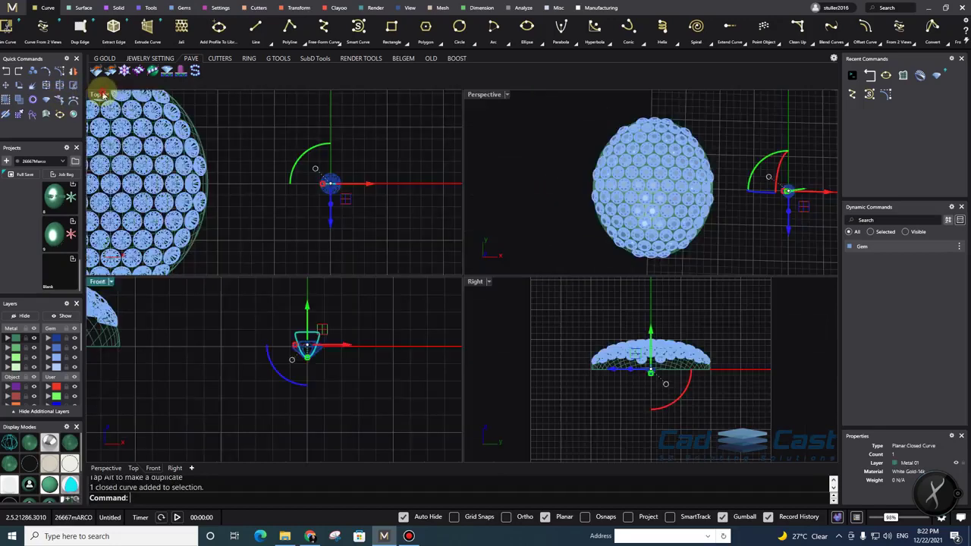
{"action": "double_click", "coordinate": [102, 95]}
{"action": "scroll", "coordinate": [628, 284], "scroll_direction": "up", "scroll_amount": 4}
{"action": "right_click_drag", "start_coordinate": [628, 283], "coordinate": [592, 293]}
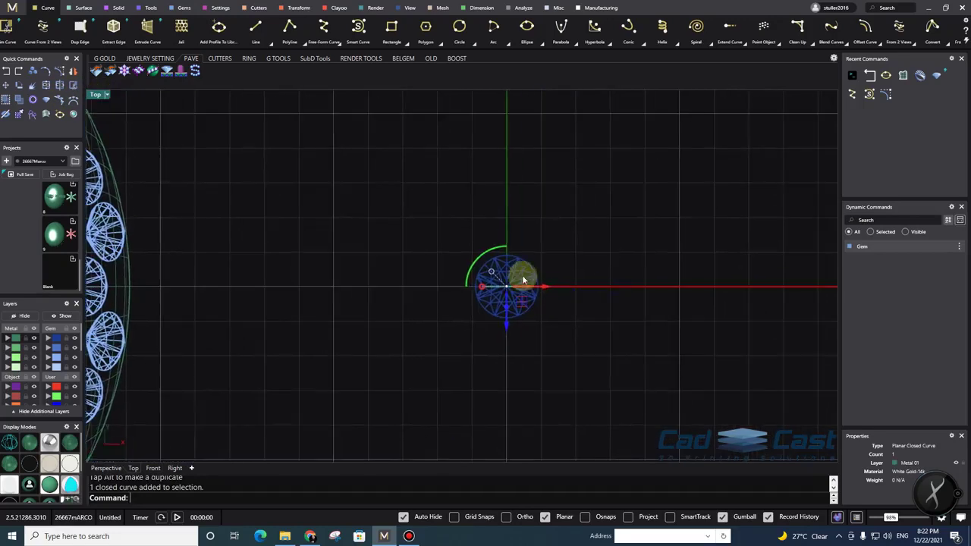
{"action": "key", "text": "ctrl+e"}
{"action": "scroll", "coordinate": [503, 238], "scroll_direction": "up", "scroll_amount": 4}
{"action": "left_click", "coordinate": [513, 206]}
Shorten the extruded cutter bar along the Y axis and shift it so its inner end sits at the gem's centre
{"action": "left_click_drag", "start_coordinate": [537, 187], "coordinate": [489, 254]}
{"action": "scroll", "coordinate": [479, 286], "scroll_direction": "up", "scroll_amount": 2}
{"action": "scroll", "coordinate": [492, 254], "scroll_direction": "down", "scroll_amount": 6}
{"action": "left_click_drag", "start_coordinate": [551, 218], "coordinate": [506, 231]}
{"action": "left_click", "coordinate": [505, 231]}
{"action": "scroll", "coordinate": [531, 269], "scroll_direction": "up", "scroll_amount": 3}
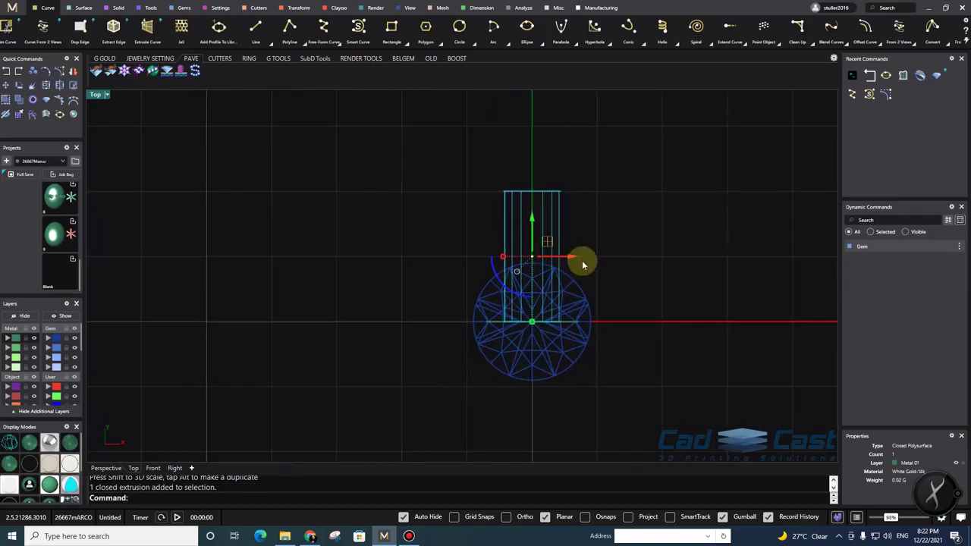
{"action": "left_click_drag", "start_coordinate": [532, 323], "coordinate": [531, 309]}
{"action": "left_click_drag", "start_coordinate": [533, 220], "coordinate": [539, 233]}
Try the cutter bar over the pave gems on the dome, rotating it towards a neighbouring gem, and undo the placement
{"action": "scroll", "coordinate": [601, 288], "scroll_direction": "down", "scroll_amount": 7}
{"action": "scroll", "coordinate": [351, 275], "scroll_direction": "up", "scroll_amount": 8}
{"action": "scroll", "coordinate": [372, 218], "scroll_direction": "down", "scroll_amount": 1}
{"action": "scroll", "coordinate": [371, 218], "scroll_direction": "down", "scroll_amount": 6}
{"action": "right_click_drag", "start_coordinate": [612, 275], "coordinate": [425, 259]}
{"action": "right_click_drag", "start_coordinate": [745, 290], "coordinate": [706, 272]}
{"action": "scroll", "coordinate": [486, 274], "scroll_direction": "up", "scroll_amount": 4}
{"action": "scroll", "coordinate": [488, 274], "scroll_direction": "down", "scroll_amount": 6}
{"action": "scroll", "coordinate": [645, 267], "scroll_direction": "down", "scroll_amount": 6}
{"action": "left_click_drag", "start_coordinate": [683, 254], "coordinate": [461, 254]}
{"action": "scroll", "coordinate": [455, 262], "scroll_direction": "up", "scroll_amount": 8}
{"action": "scroll", "coordinate": [431, 309], "scroll_direction": "up", "scroll_amount": 2}
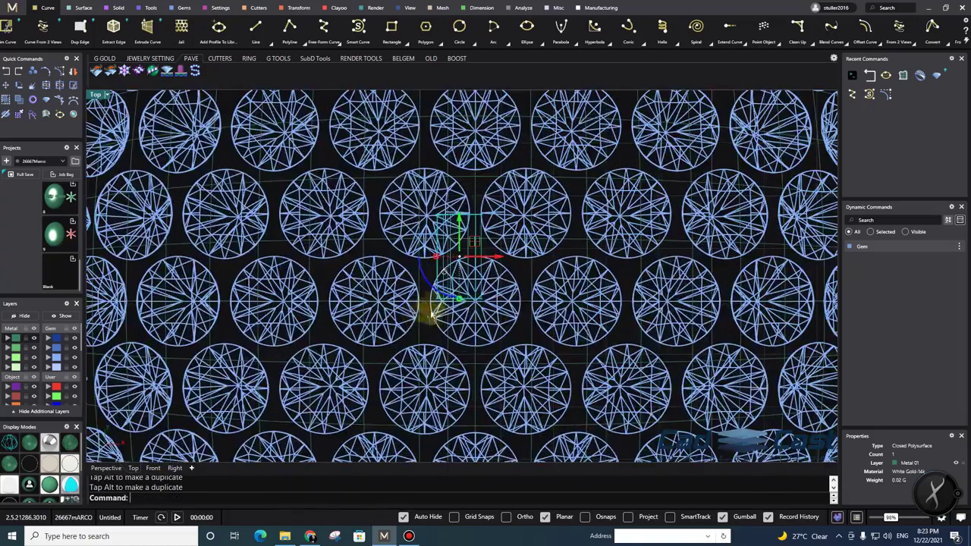
{"action": "left_click_drag", "start_coordinate": [428, 283], "coordinate": [444, 295]}
{"action": "scroll", "coordinate": [456, 247], "scroll_direction": "up", "scroll_amount": 2}
{"action": "left_click_drag", "start_coordinate": [472, 238], "coordinate": [451, 275]}
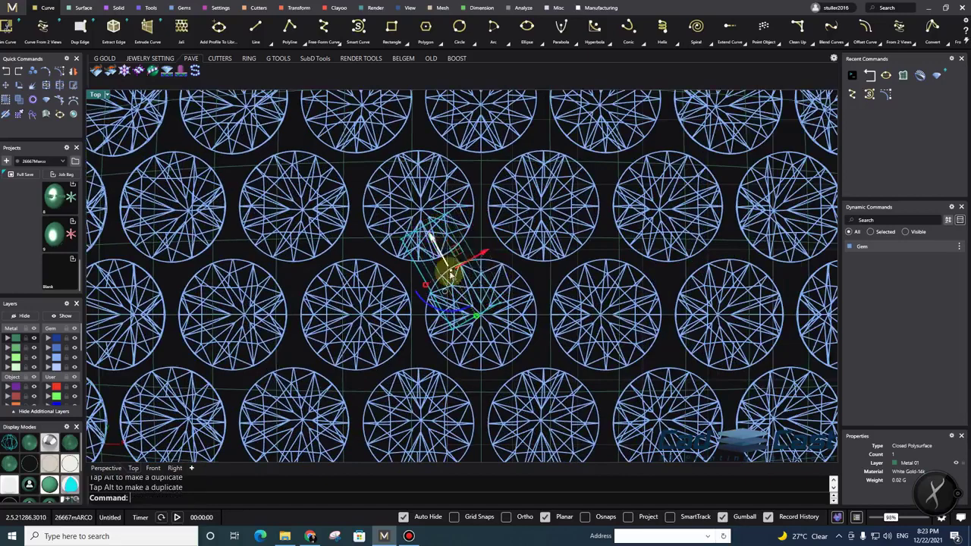
{"action": "scroll", "coordinate": [531, 256], "scroll_direction": "down", "scroll_amount": 13}
{"action": "key", "text": "ctrl+z"}
{"action": "right_click_drag", "start_coordinate": [654, 267], "coordinate": [559, 252]}
{"action": "scroll", "coordinate": [428, 248], "scroll_direction": "up", "scroll_amount": 4}
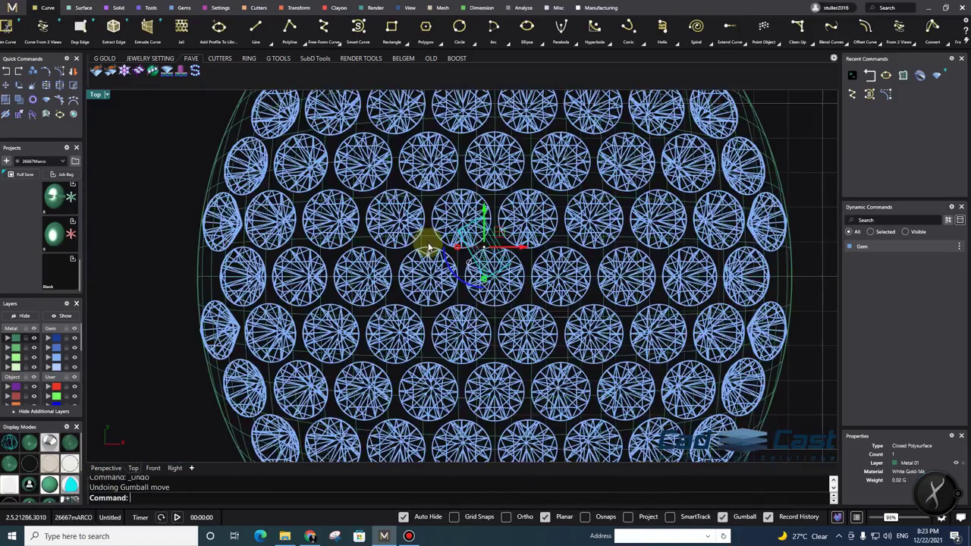
Shorten the cutter bar slightly at the single gem and leave it selected in the Top view
{"action": "scroll", "coordinate": [616, 281], "scroll_direction": "down", "scroll_amount": 6}
{"action": "right_click_drag", "start_coordinate": [827, 342], "coordinate": [576, 308]}
{"action": "scroll", "coordinate": [641, 213], "scroll_direction": "up", "scroll_amount": 12}
{"action": "left_click", "coordinate": [642, 212]}
{"action": "left_click_drag", "start_coordinate": [617, 302], "coordinate": [615, 222]}
{"action": "left_click", "coordinate": [672, 228]}
{"action": "scroll", "coordinate": [660, 216], "scroll_direction": "down", "scroll_amount": 4}
{"action": "scroll", "coordinate": [650, 206], "scroll_direction": "up", "scroll_amount": 6}
{"action": "left_click", "coordinate": [615, 202]}
{"action": "right_click_drag", "start_coordinate": [587, 216], "coordinate": [515, 224]}
{"action": "scroll", "coordinate": [524, 229], "scroll_direction": "down", "scroll_amount": 4}
{"action": "right_click_drag", "start_coordinate": [580, 261], "coordinate": [580, 246]}
{"action": "scroll", "coordinate": [531, 228], "scroll_direction": "up", "scroll_amount": 6}
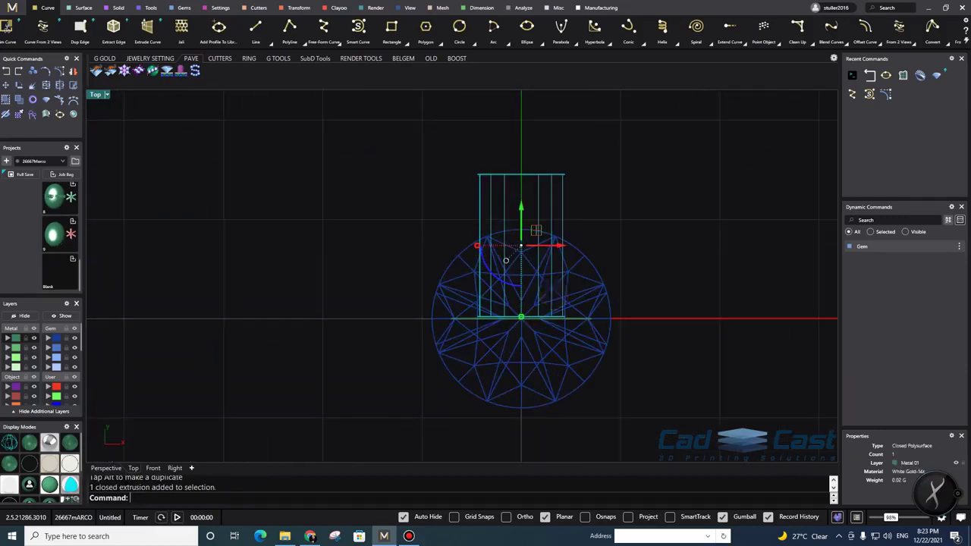
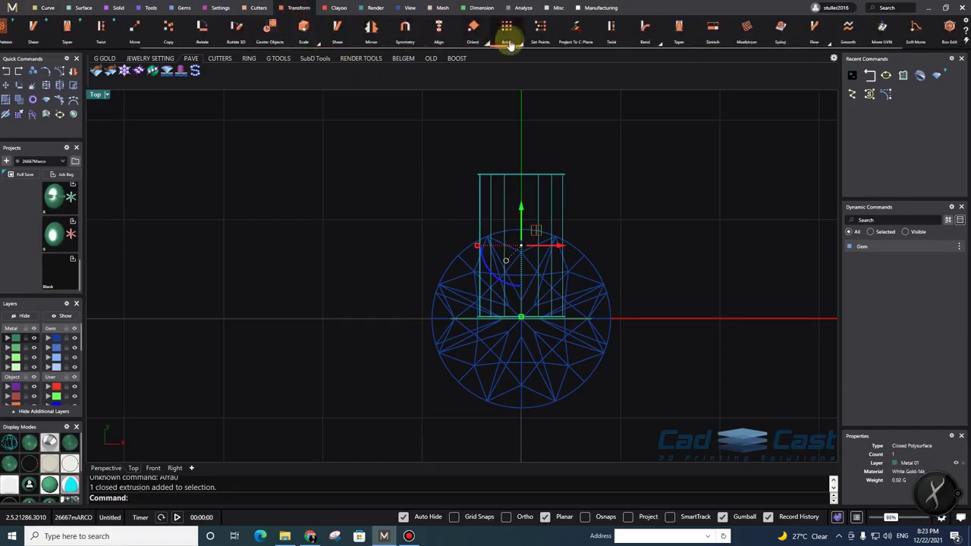
Polar-array the cutter bar around origin 0 with 6 items over a 360-degree fill angle
{"action": "left_click", "coordinate": [520, 46]}
{"action": "left_click", "coordinate": [508, 69]}
{"action": "scroll", "coordinate": [578, 291], "scroll_direction": "down", "scroll_amount": 4}
{"action": "right_click_drag", "start_coordinate": [595, 287], "coordinate": [566, 298]}
{"action": "type", "text": "0"}
{"action": "key", "text": "Return"}
{"action": "scroll", "coordinate": [543, 265], "scroll_direction": "up", "scroll_amount": 4}
{"action": "scroll", "coordinate": [542, 215], "scroll_direction": "down", "scroll_amount": 4}
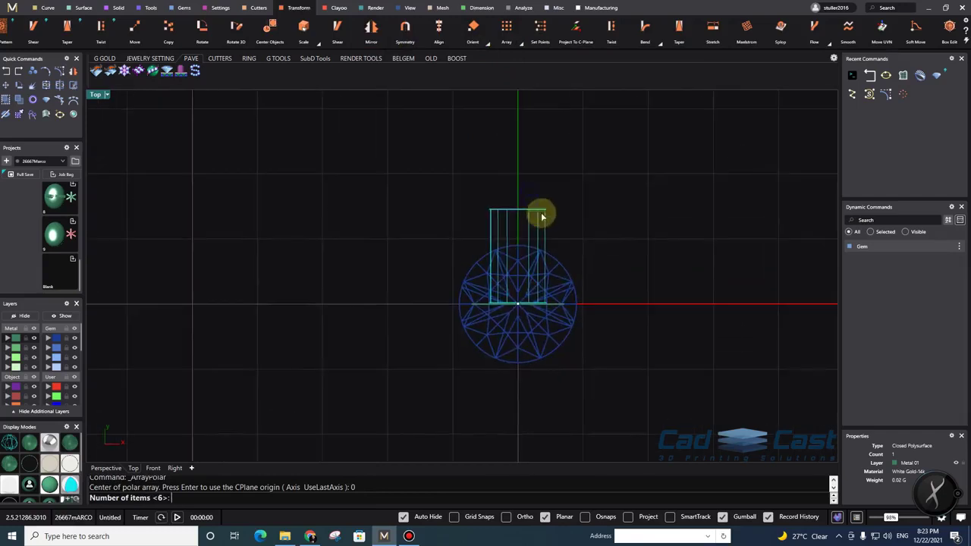
{"action": "key", "text": "Return"}
{"action": "key", "text": "Return"}
{"action": "key", "text": "Return"}
Narrow the source cutter bar along the X axis so its five history-linked copies follow
{"action": "left_click", "coordinate": [545, 212]}
{"action": "scroll", "coordinate": [483, 255], "scroll_direction": "up", "scroll_amount": 2}
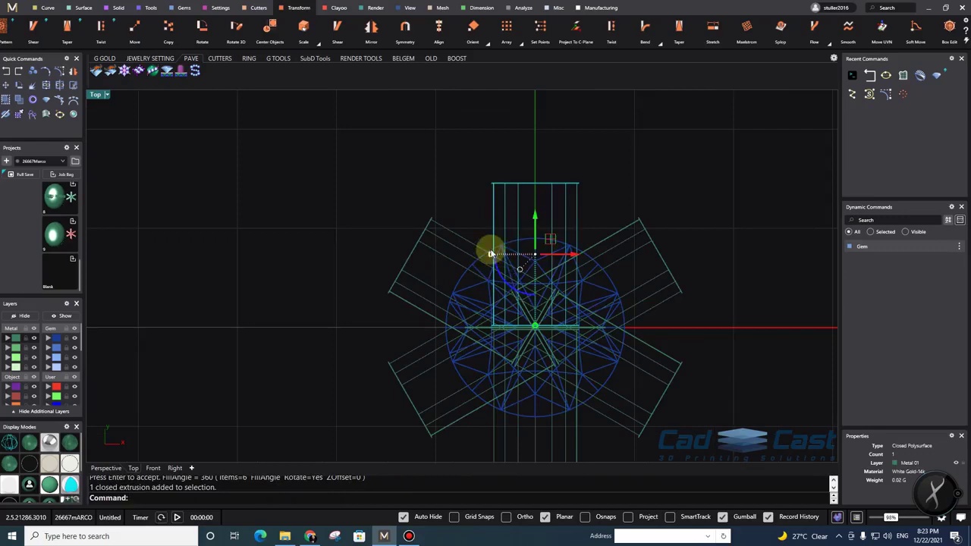
{"action": "left_click_drag", "start_coordinate": [497, 254], "coordinate": [504, 256]}
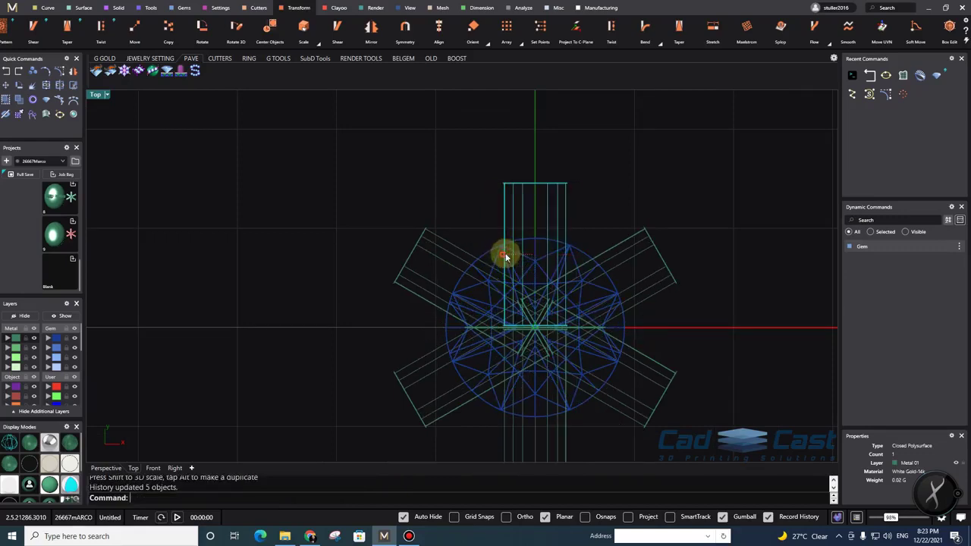
{"action": "left_click", "coordinate": [504, 256]}
{"action": "key", "text": "Escape"}
{"action": "key", "text": "Escape"}
{"action": "scroll", "coordinate": [502, 255], "scroll_direction": "up", "scroll_amount": 4}
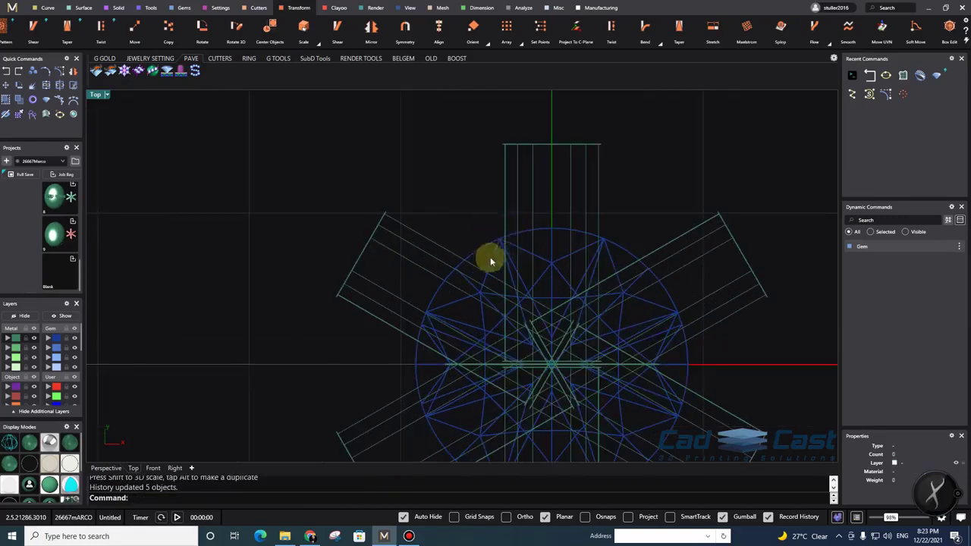
{"action": "scroll", "coordinate": [490, 256], "scroll_direction": "down", "scroll_amount": 1}
Change the Top view to a shaded display with a white background and narrow the source cutter bar a little more
{"action": "left_click", "coordinate": [28, 483]}
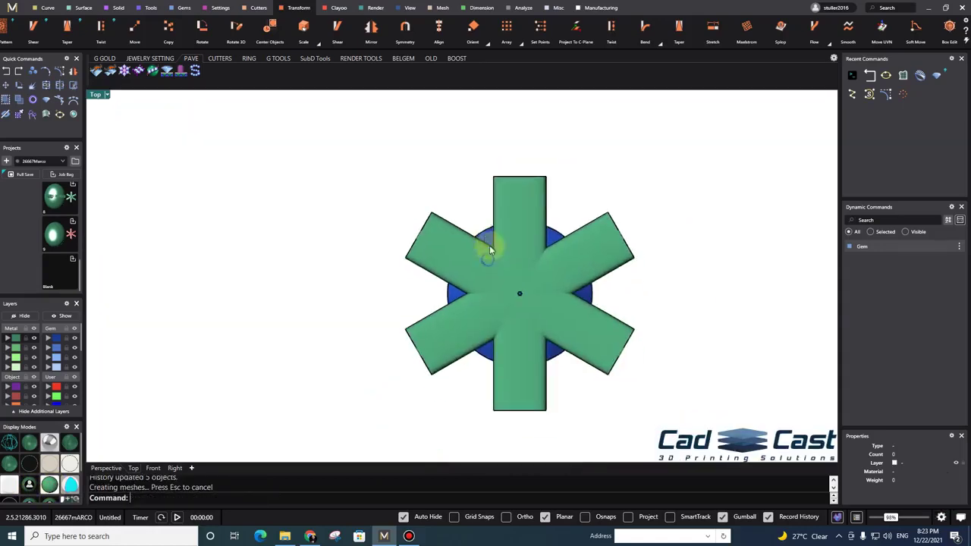
{"action": "left_click", "coordinate": [545, 174]}
{"action": "scroll", "coordinate": [489, 280], "scroll_direction": "up", "scroll_amount": 4}
{"action": "left_click_drag", "start_coordinate": [497, 216], "coordinate": [504, 214]}
{"action": "key", "text": "Escape"}
{"action": "scroll", "coordinate": [511, 273], "scroll_direction": "down", "scroll_amount": 16}
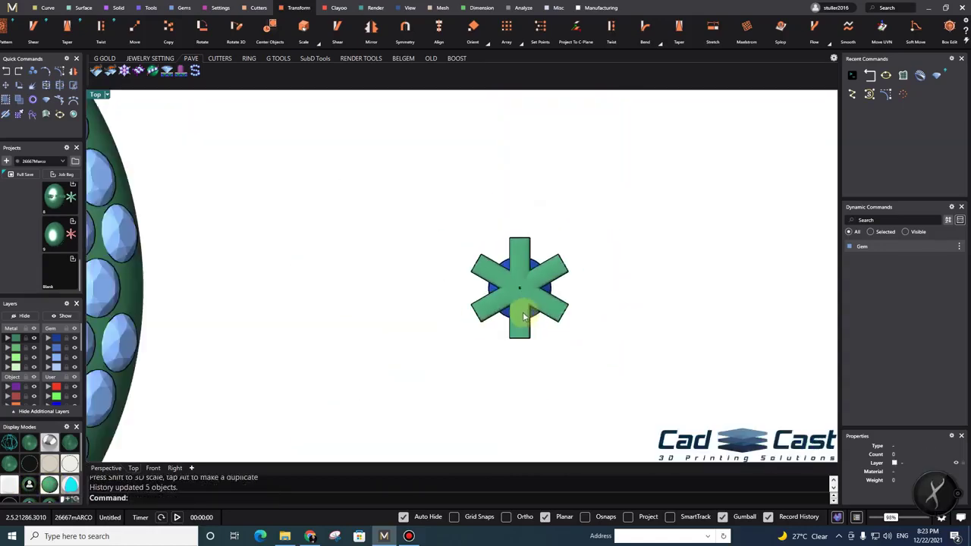
{"action": "scroll", "coordinate": [526, 260], "scroll_direction": "up", "scroll_amount": 10}
{"action": "scroll", "coordinate": [524, 261], "scroll_direction": "down", "scroll_amount": 2}
{"action": "scroll", "coordinate": [502, 278], "scroll_direction": "down", "scroll_amount": 6}
{"action": "scroll", "coordinate": [481, 294], "scroll_direction": "up", "scroll_amount": 4}
{"action": "right_click_drag", "start_coordinate": [464, 332], "coordinate": [483, 319]}
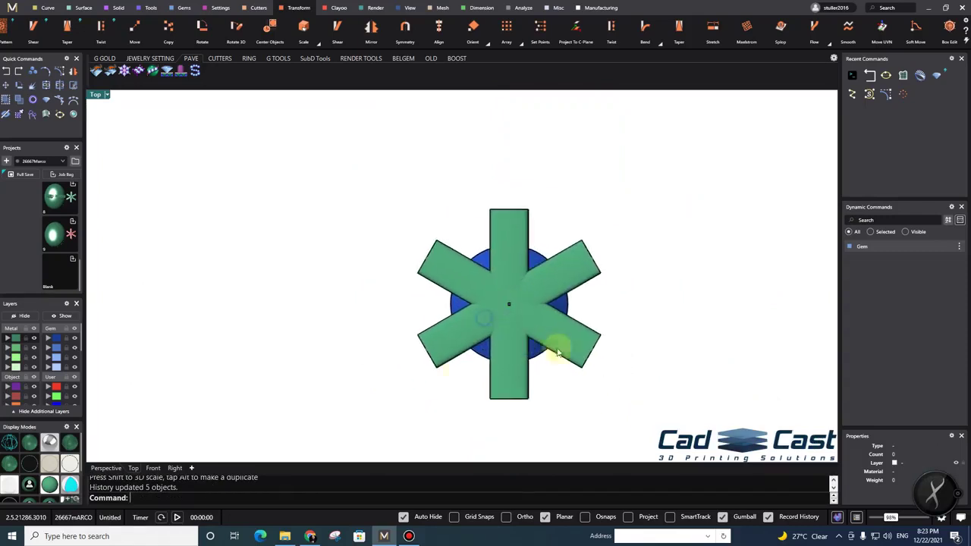
Switch to a maximized Perspective view seen from the side, close to the six cutter bars
{"action": "double_click", "coordinate": [96, 96]}
{"action": "double_click", "coordinate": [483, 94]}
{"action": "right_click_drag", "start_coordinate": [597, 262], "coordinate": [523, 244]}
{"action": "scroll", "coordinate": [588, 190], "scroll_direction": "up", "scroll_amount": 7}
{"action": "right_click_drag", "start_coordinate": [590, 188], "coordinate": [557, 199]}
Try scaling the front cutter bar on its own and undo the change
{"action": "left_click", "coordinate": [556, 200]}
{"action": "scroll", "coordinate": [542, 303], "scroll_direction": "up", "scroll_amount": 4}
{"action": "left_click_drag", "start_coordinate": [553, 263], "coordinate": [556, 264]}
{"action": "key", "text": "ctrl+z"}
Select all six cutter bars with their profile curve, reduce their height and raise them slightly
{"action": "left_click_drag", "start_coordinate": [699, 136], "coordinate": [466, 153]}
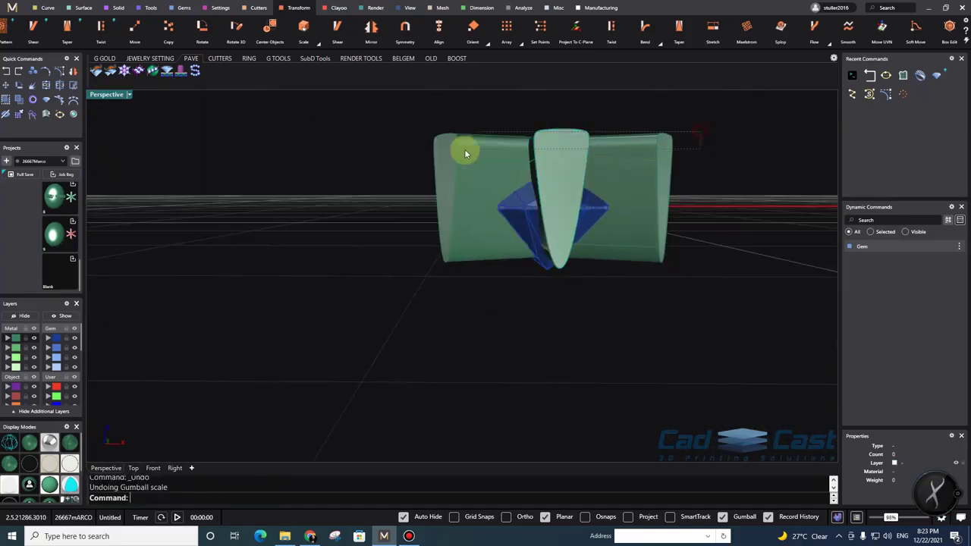
{"action": "left_click", "coordinate": [559, 252]}
{"action": "left_click_drag", "start_coordinate": [548, 259], "coordinate": [550, 248]}
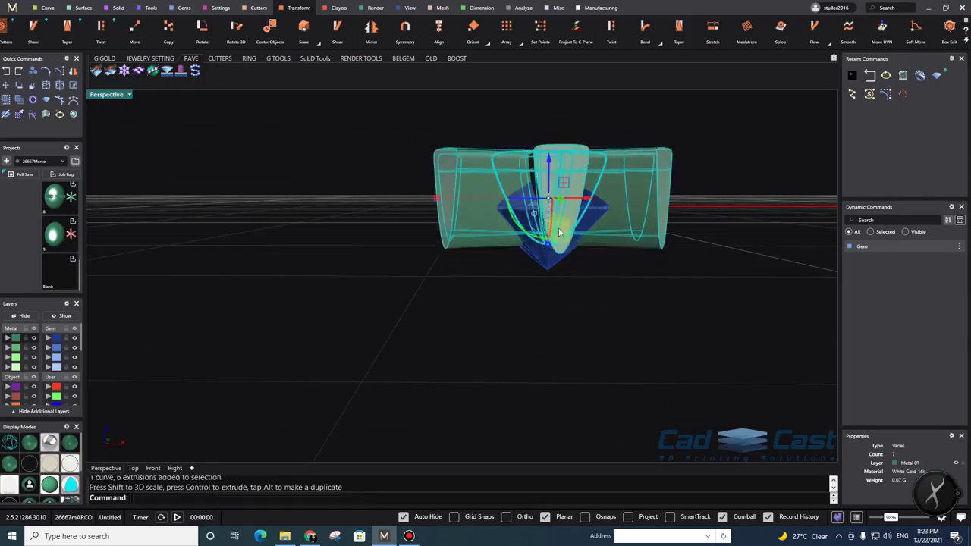
{"action": "right_click_drag", "start_coordinate": [559, 231], "coordinate": [557, 203]}
{"action": "mouse_move", "coordinate": [546, 172]}
{"action": "left_mouse_down"}
{"action": "mouse_move", "coordinate": [547, 180]}
{"action": "mouse_move", "coordinate": [547, 170]}
{"action": "left_mouse_up"}
{"action": "left_click", "coordinate": [589, 158]}
Reselect the cutter bars and profile, lower their height further and move them up relative to the gem
{"action": "right_click_drag", "start_coordinate": [589, 158], "coordinate": [531, 182]}
{"action": "scroll", "coordinate": [535, 235], "scroll_direction": "up", "scroll_amount": 5}
{"action": "right_click_drag", "start_coordinate": [536, 243], "coordinate": [516, 261]}
{"action": "left_click_drag", "start_coordinate": [736, 160], "coordinate": [395, 199]}
{"action": "right_click_drag", "start_coordinate": [489, 336], "coordinate": [533, 323]}
{"action": "left_click_drag", "start_coordinate": [513, 317], "coordinate": [517, 309]}
{"action": "left_click_drag", "start_coordinate": [513, 214], "coordinate": [515, 208]}
{"action": "left_click", "coordinate": [511, 131]}
Select the whole cutter set again and stretch it vertically a little so the bars reach deeper beside the gem
{"action": "right_click_drag", "start_coordinate": [527, 144], "coordinate": [578, 170]}
{"action": "left_click_drag", "start_coordinate": [579, 170], "coordinate": [396, 196]}
{"action": "scroll", "coordinate": [517, 198], "scroll_direction": "up", "scroll_amount": 4}
{"action": "mouse_move", "coordinate": [546, 259]}
{"action": "right_mouse_down"}
{"action": "mouse_move", "coordinate": [579, 262]}
{"action": "mouse_move", "coordinate": [536, 259]}
{"action": "right_mouse_up"}
{"action": "scroll", "coordinate": [536, 258], "scroll_direction": "up", "scroll_amount": 2}
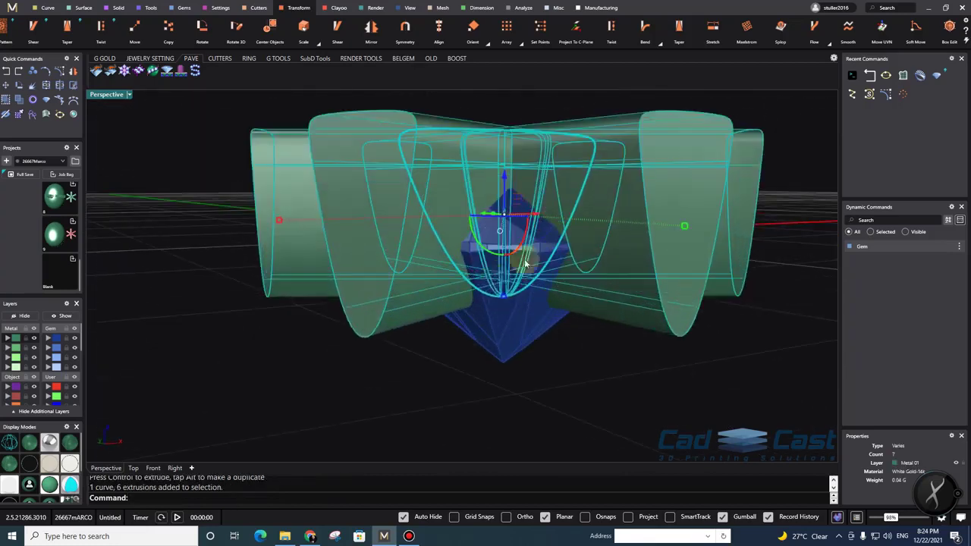
{"action": "left_click_drag", "start_coordinate": [505, 294], "coordinate": [507, 305]}
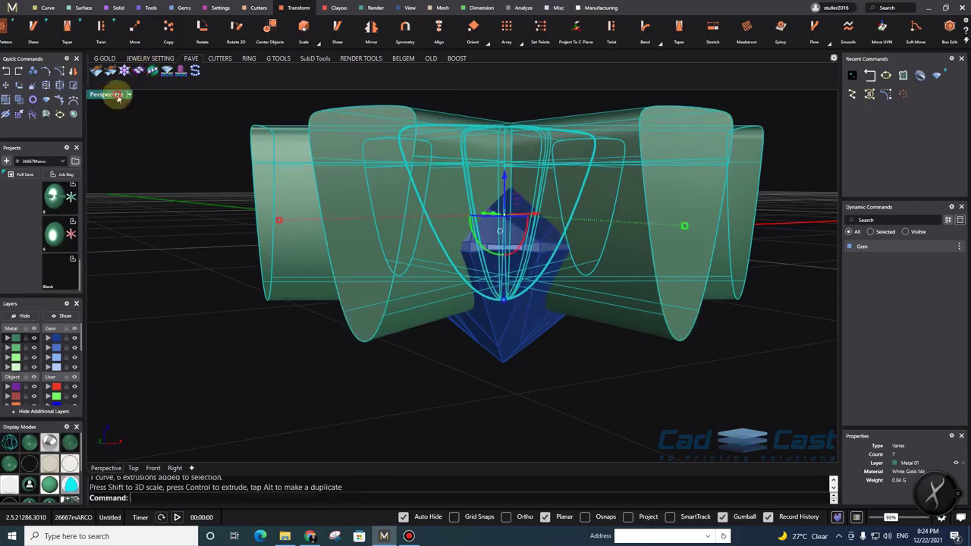
Return to the four-view layout and lower the cutter set slightly over the gem in the Front view
{"action": "double_click", "coordinate": [117, 97]}
{"action": "scroll", "coordinate": [303, 348], "scroll_direction": "up", "scroll_amount": 4}
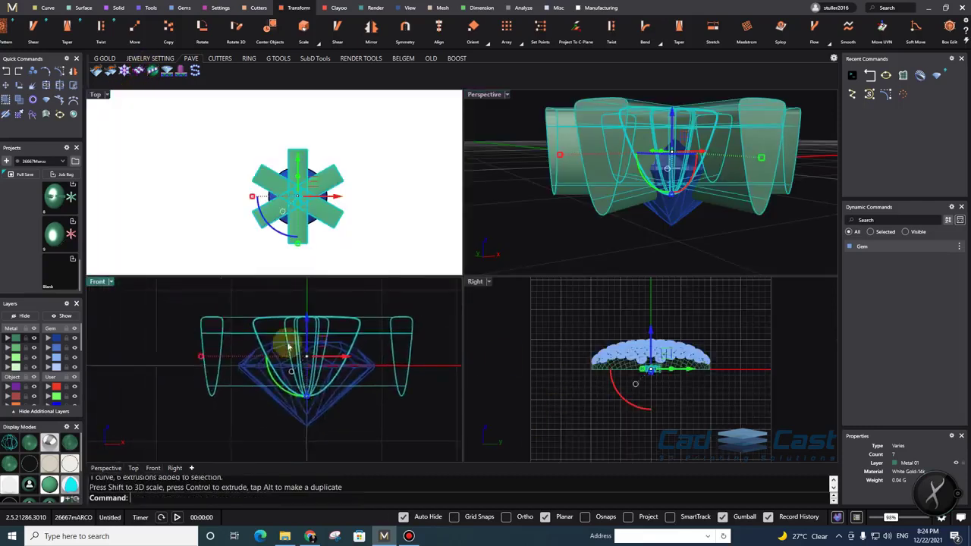
{"action": "scroll", "coordinate": [288, 346], "scroll_direction": "up", "scroll_amount": 4}
{"action": "left_click_drag", "start_coordinate": [317, 325], "coordinate": [316, 332]}
{"action": "scroll", "coordinate": [316, 332], "scroll_direction": "down", "scroll_amount": 2}
{"action": "left_click", "coordinate": [441, 234]}
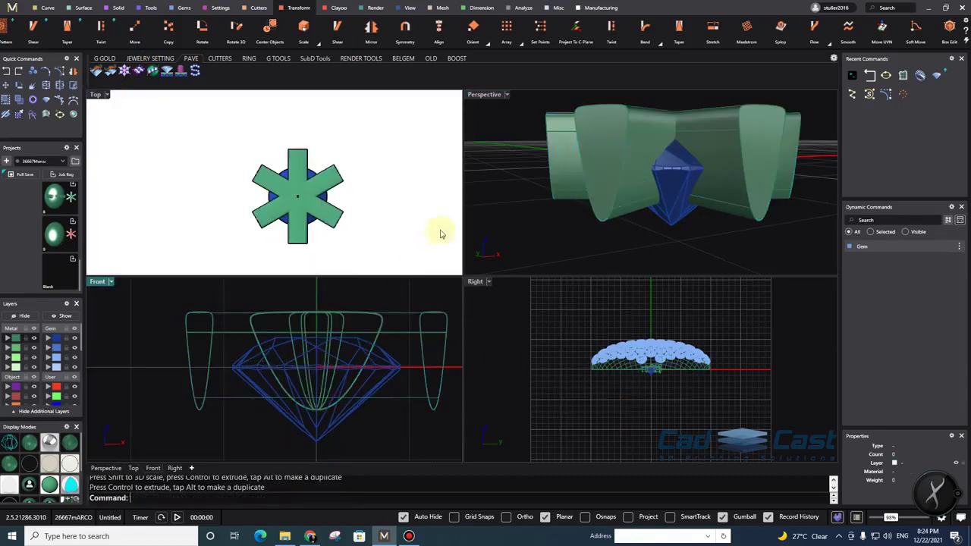
Select all six cutter bars in the Perspective view and merge them into one solid with Boolean Union
{"action": "double_click", "coordinate": [492, 100]}
{"action": "right_click_drag", "start_coordinate": [499, 253], "coordinate": [486, 364]}
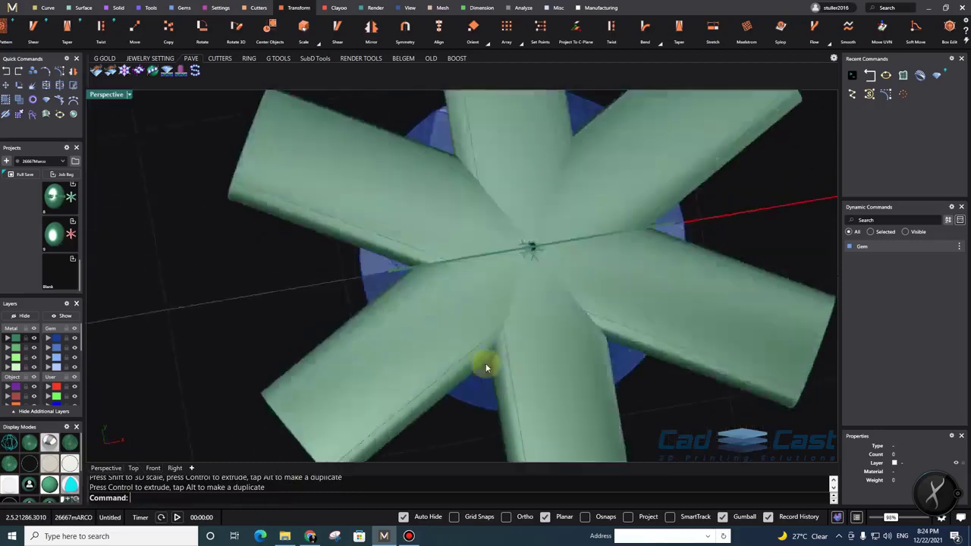
{"action": "scroll", "coordinate": [486, 360], "scroll_direction": "down", "scroll_amount": 5}
{"action": "left_click", "coordinate": [460, 219]}
{"action": "left_click", "coordinate": [526, 249], "text": "shift"}
{"action": "left_click", "coordinate": [440, 397], "text": "shift"}
{"action": "left_click", "coordinate": [412, 379], "text": "shift"}
{"action": "left_click", "coordinate": [420, 281], "text": "shift"}
{"action": "scroll", "coordinate": [455, 296], "scroll_direction": "up", "scroll_amount": 2}
{"action": "right_click_drag", "start_coordinate": [502, 315], "coordinate": [589, 308]}
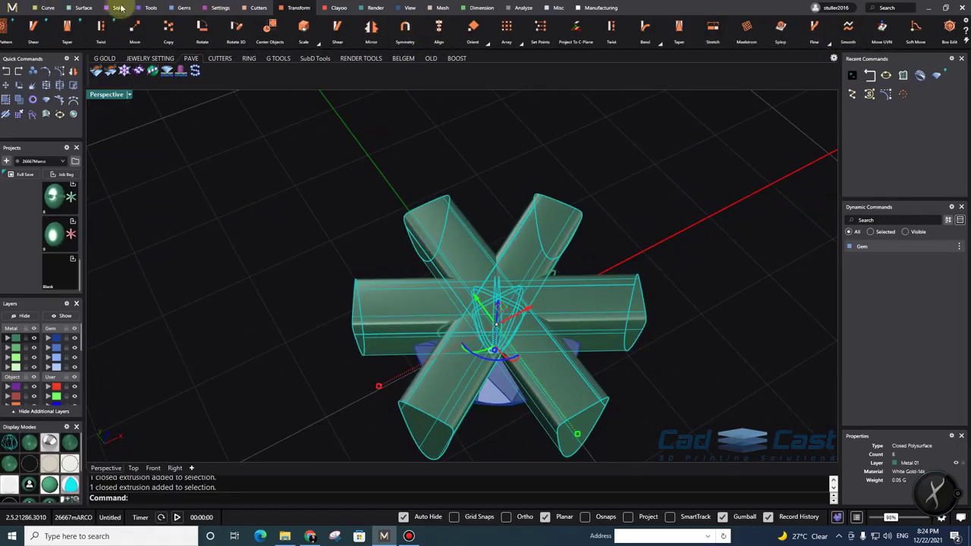
{"action": "left_click", "coordinate": [119, 9]}
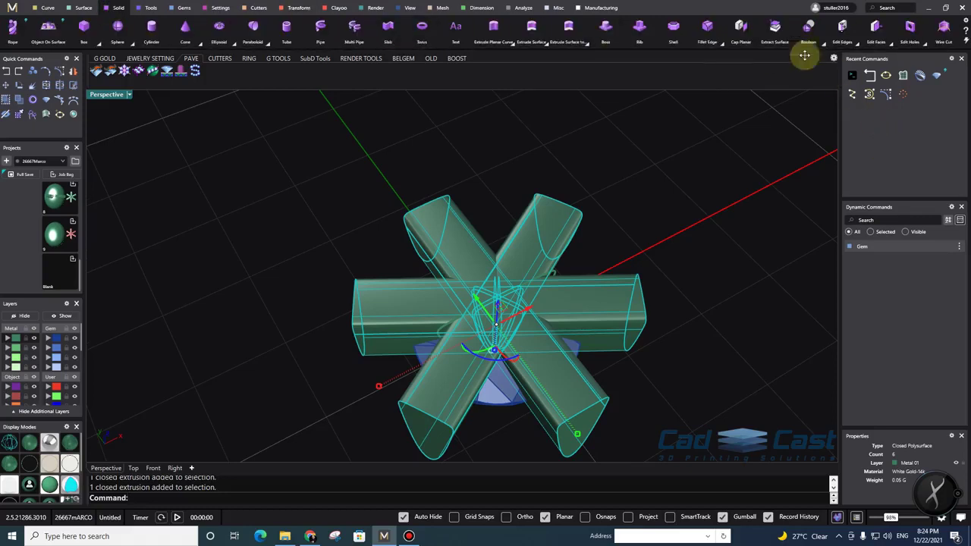
{"action": "left_click", "coordinate": [826, 44]}
{"action": "key", "text": "Escape"}
{"action": "left_click", "coordinate": [553, 223]}
{"action": "left_click", "coordinate": [461, 258], "text": "shift"}
{"action": "right_click_drag", "start_coordinate": [397, 311], "coordinate": [798, 97]}
{"action": "left_click", "coordinate": [823, 41]}
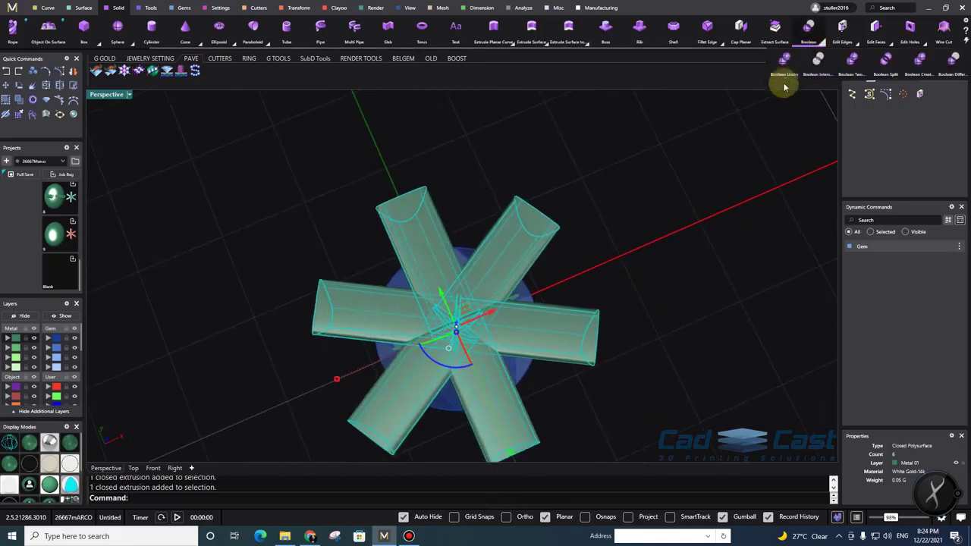
{"action": "left_click", "coordinate": [784, 69]}
{"action": "left_click", "coordinate": [524, 329]}
{"action": "right_click_drag", "start_coordinate": [557, 279], "coordinate": [561, 132]}
{"action": "left_click", "coordinate": [633, 155]}
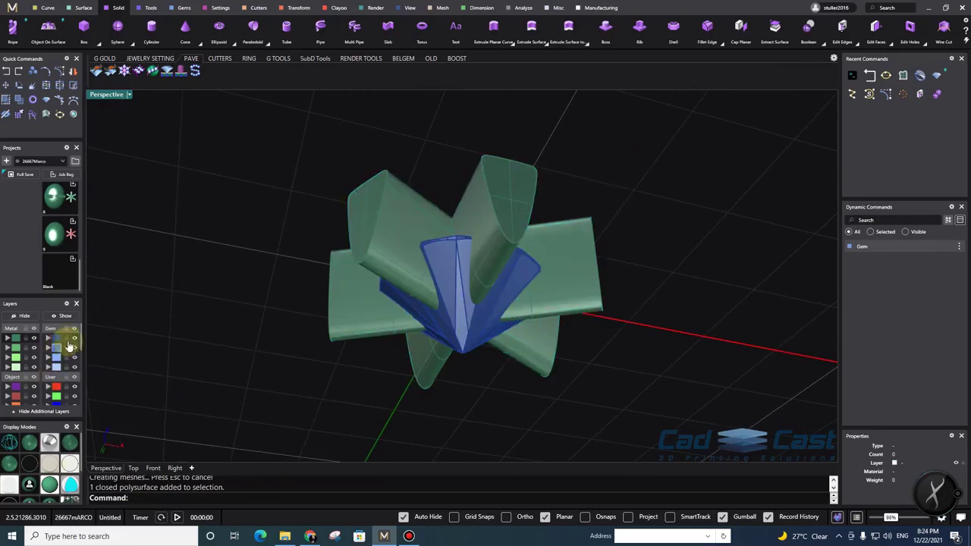
Delete the leftover geometry inside the merged cutter while the gem layer is temporarily hidden
{"action": "left_click", "coordinate": [74, 339]}
{"action": "right_click_drag", "start_coordinate": [301, 360], "coordinate": [399, 327]}
{"action": "left_click_drag", "start_coordinate": [308, 239], "coordinate": [593, 286]}
{"action": "key", "text": "Delete"}
{"action": "right_click_drag", "start_coordinate": [524, 316], "coordinate": [532, 358]}
{"action": "left_click", "coordinate": [73, 339]}
Select the merged cutter, maximize the Top view and switch it from the technical display to a shaded display mode
{"action": "right_click_drag", "start_coordinate": [517, 326], "coordinate": [549, 310]}
{"action": "scroll", "coordinate": [520, 255], "scroll_direction": "down", "scroll_amount": 6}
{"action": "scroll", "coordinate": [571, 295], "scroll_direction": "up", "scroll_amount": 1}
{"action": "left_click", "coordinate": [543, 282]}
{"action": "scroll", "coordinate": [549, 310], "scroll_direction": "down", "scroll_amount": 3}
{"action": "double_click", "coordinate": [105, 97]}
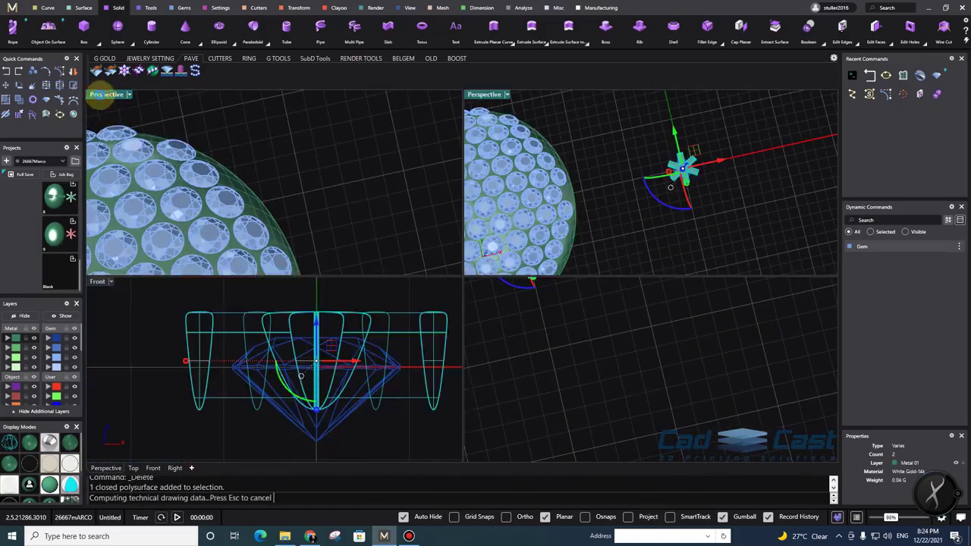
{"action": "double_click", "coordinate": [100, 94]}
{"action": "scroll", "coordinate": [381, 228], "scroll_direction": "down", "scroll_amount": 6}
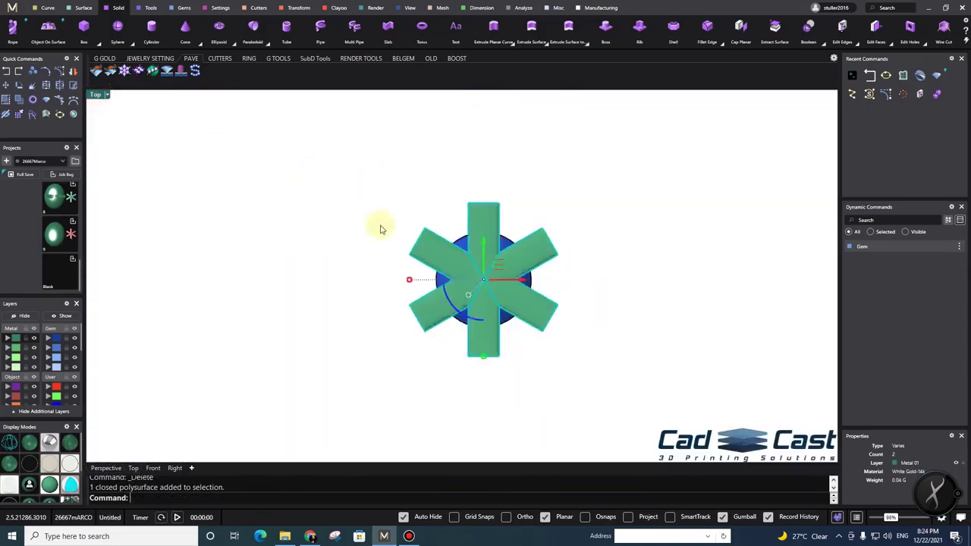
{"action": "scroll", "coordinate": [22, 478], "scroll_direction": "down", "scroll_amount": 3}
{"action": "left_click", "coordinate": [34, 470]}
{"action": "scroll", "coordinate": [456, 277], "scroll_direction": "down", "scroll_amount": 6}
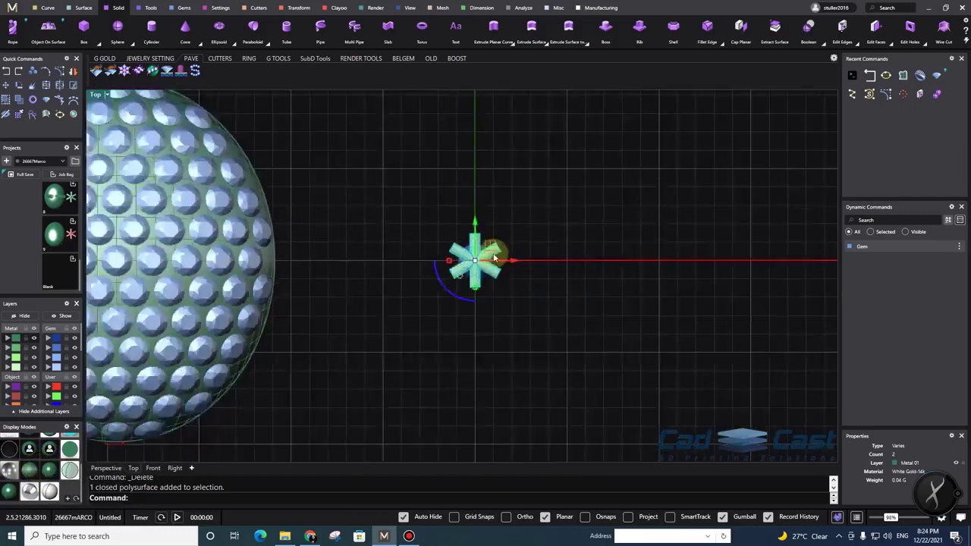
Scale the merged cutter up uniformly in the Top view until it spans a little over half the dome's length
{"action": "scroll", "coordinate": [494, 257], "scroll_direction": "up", "scroll_amount": 6}
{"action": "left_click", "coordinate": [499, 251]}
{"action": "scroll", "coordinate": [496, 250], "scroll_direction": "down", "scroll_amount": 6}
{"action": "right_click_drag", "start_coordinate": [447, 275], "coordinate": [492, 265]}
{"action": "left_click_drag", "start_coordinate": [501, 248], "coordinate": [430, 251], "text": "shift"}
{"action": "scroll", "coordinate": [465, 251], "scroll_direction": "down", "scroll_amount": 5}
{"action": "key", "text": "Escape"}
{"action": "scroll", "coordinate": [528, 199], "scroll_direction": "up", "scroll_amount": 3}
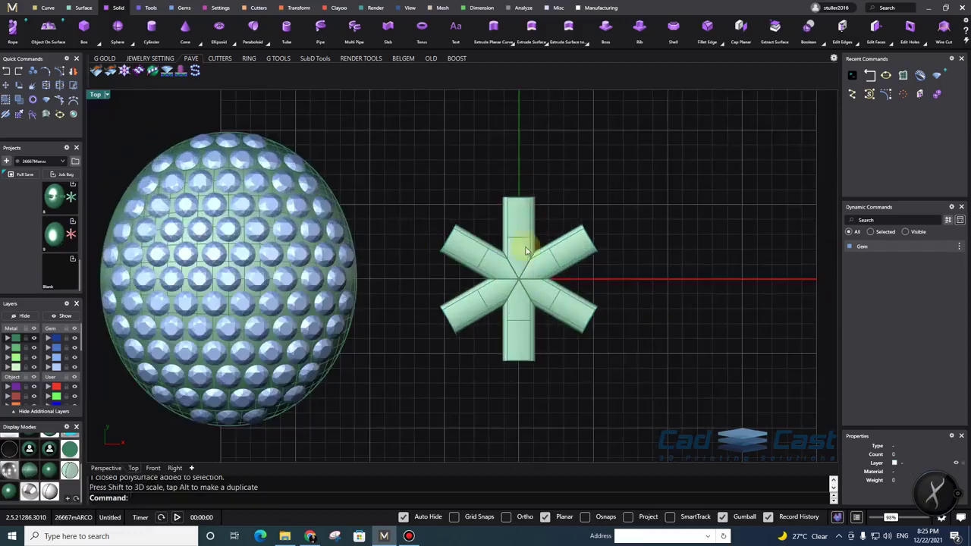
{"action": "scroll", "coordinate": [530, 292], "scroll_direction": "up", "scroll_amount": 2}
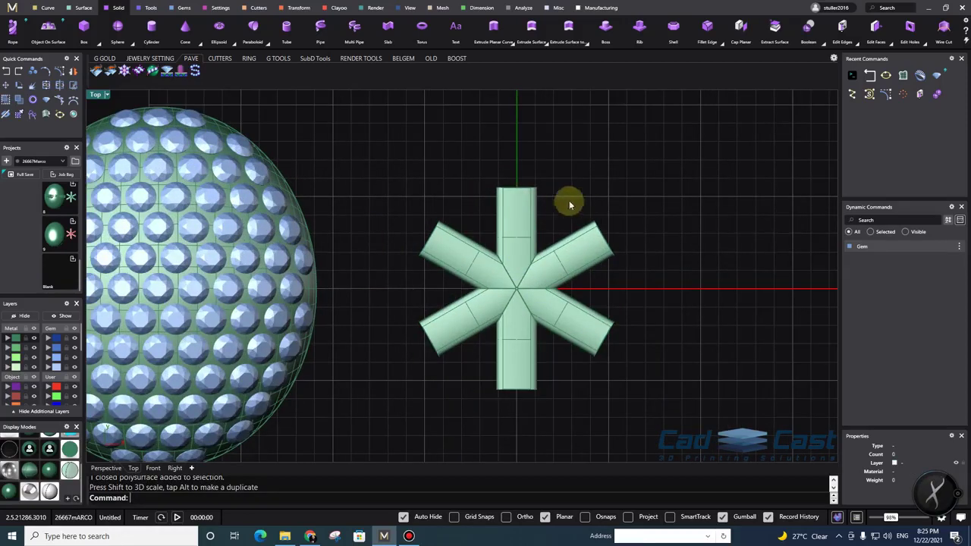
{"action": "left_click", "coordinate": [464, 263]}
{"action": "scroll", "coordinate": [425, 288], "scroll_direction": "up", "scroll_amount": 2}
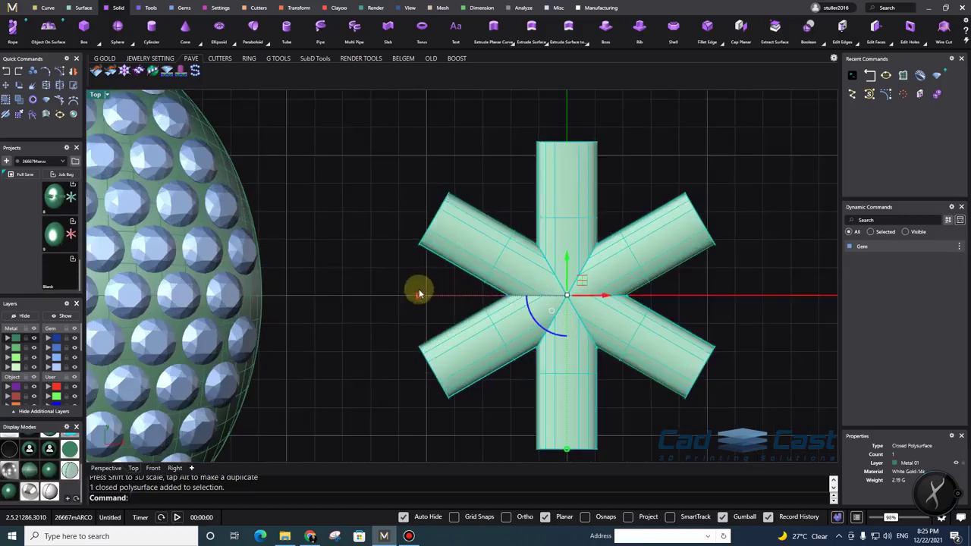
{"action": "scroll", "coordinate": [475, 281], "scroll_direction": "down", "scroll_amount": 8}
{"action": "key", "text": "Escape"}
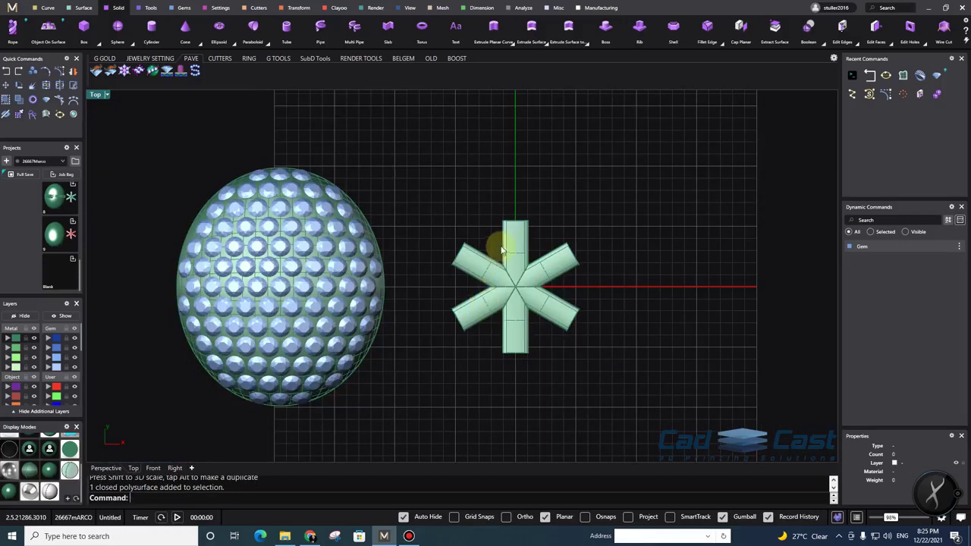
Start exporting the enlarged cutter and browse to the Documents > MatrixGold > Library > Cutter folder
{"action": "scroll", "coordinate": [501, 250], "scroll_direction": "up", "scroll_amount": 2}
{"action": "left_click", "coordinate": [524, 274]}
{"action": "right_click_drag", "start_coordinate": [386, 409], "coordinate": [442, 388]}
{"action": "right_click_drag", "start_coordinate": [606, 316], "coordinate": [527, 327]}
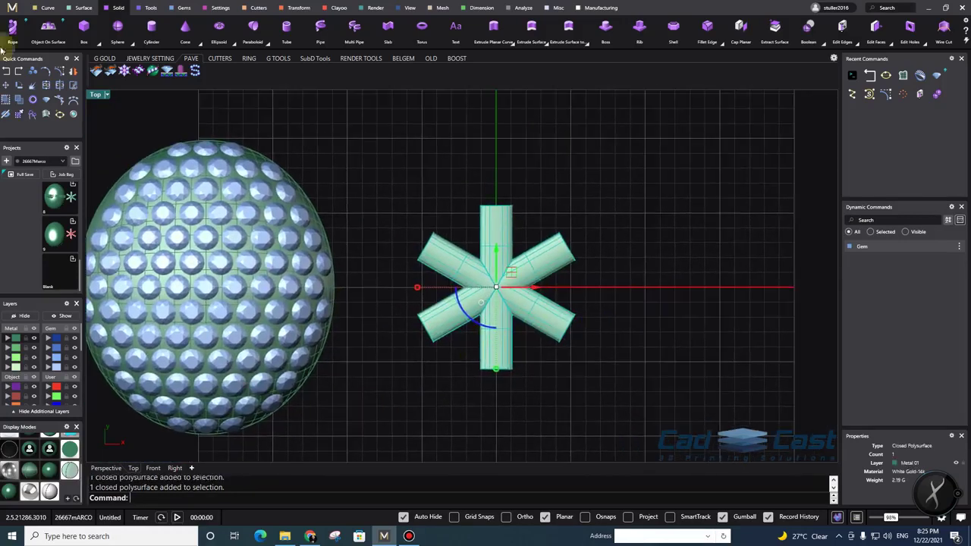
{"action": "left_click", "coordinate": [13, 8]}
{"action": "left_click", "coordinate": [114, 124]}
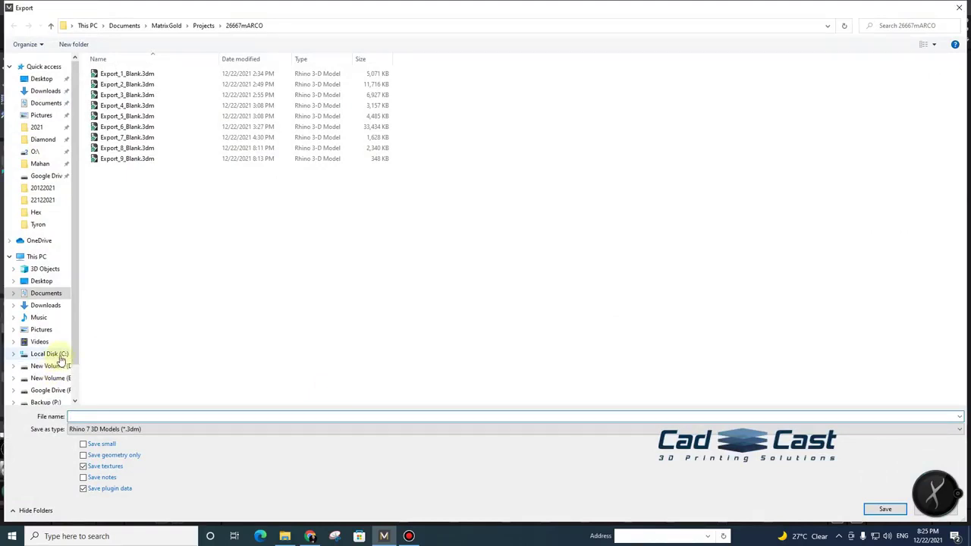
{"action": "left_click", "coordinate": [50, 353]}
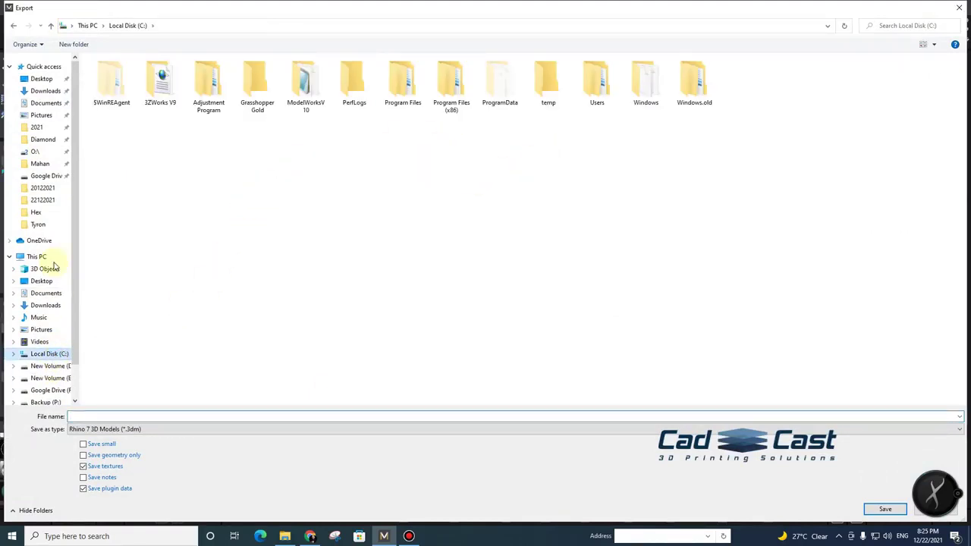
{"action": "left_click", "coordinate": [45, 293]}
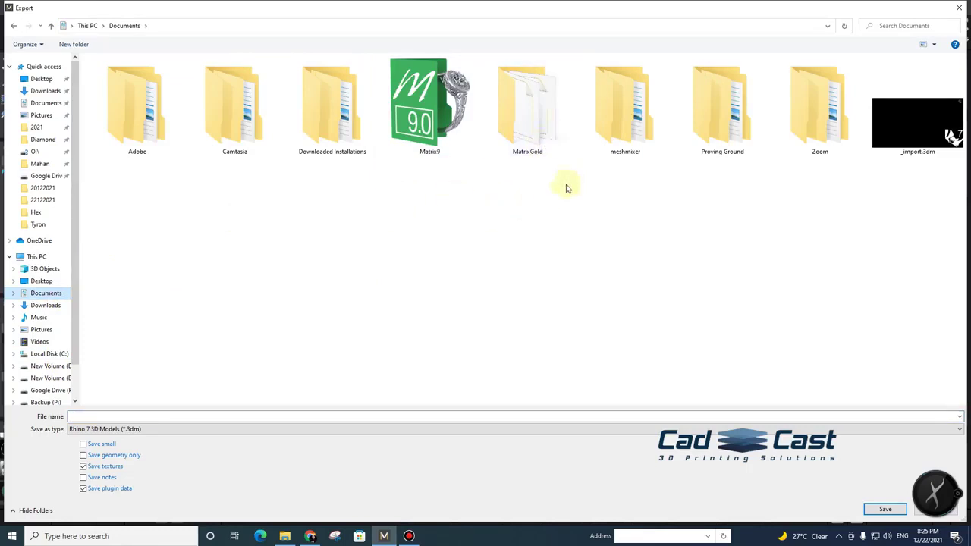
{"action": "double_click", "coordinate": [545, 129]}
{"action": "double_click", "coordinate": [128, 96]}
{"action": "double_click", "coordinate": [122, 85]}
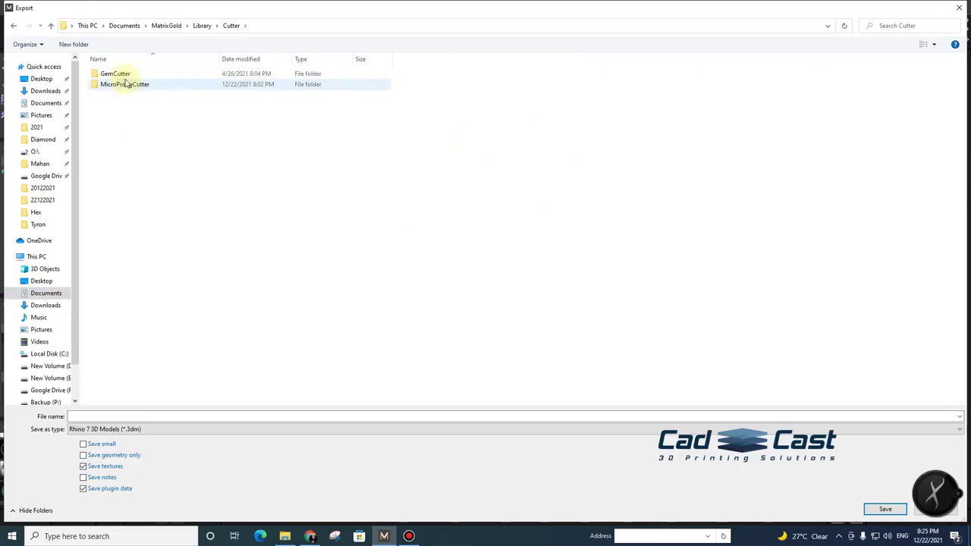
Save the exported cutter as Prestecutter2.3dm in the MicroProngCutter folder
{"action": "left_click", "coordinate": [146, 86]}
{"action": "double_click", "coordinate": [146, 86]}
{"action": "left_click", "coordinate": [114, 96]}
{"action": "left_click", "coordinate": [98, 417]}
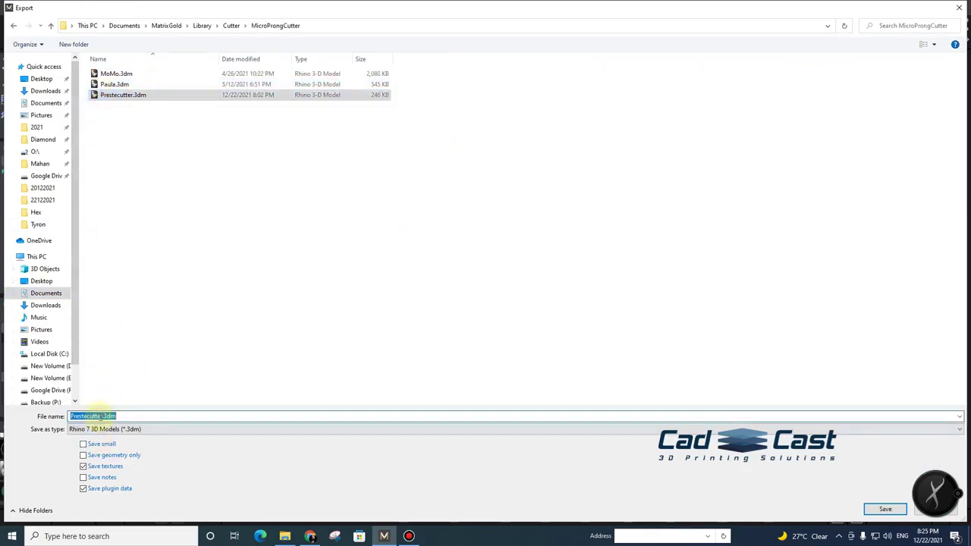
{"action": "left_click", "coordinate": [100, 417]}
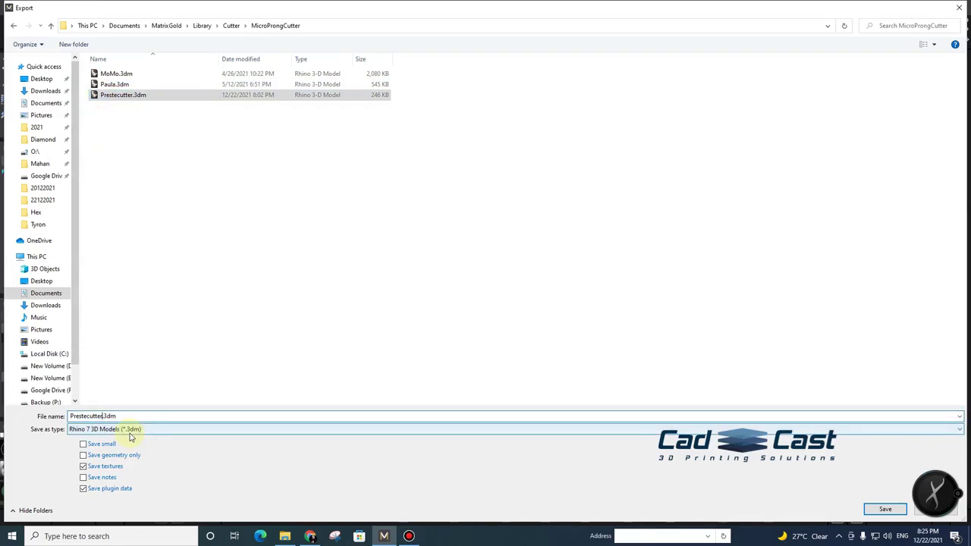
{"action": "type", "text": "2"}
{"action": "key", "text": "Return"}
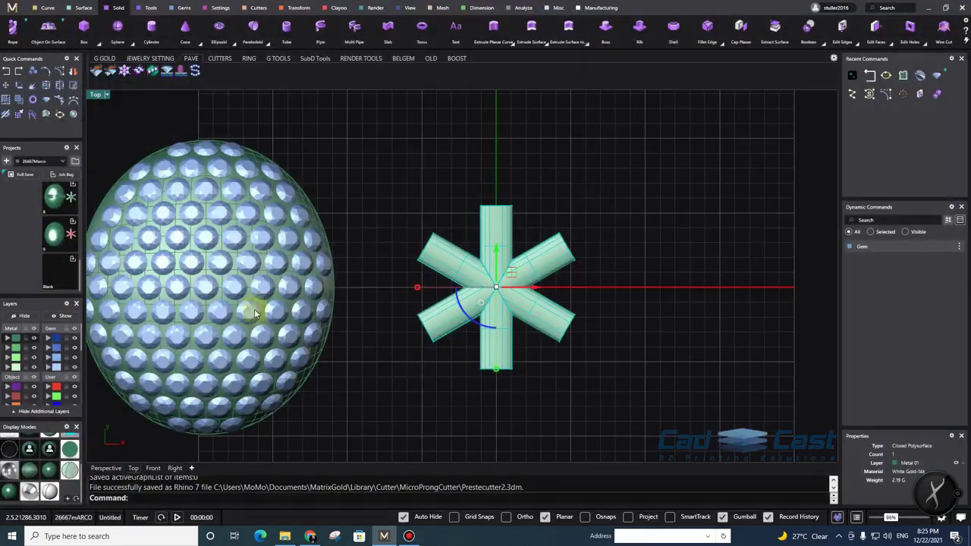
Select the pave gems on the dome and ungroup them so they can be picked individually
{"action": "right_click_drag", "start_coordinate": [470, 331], "coordinate": [499, 331]}
{"action": "left_click", "coordinate": [635, 224]}
{"action": "scroll", "coordinate": [371, 287], "scroll_direction": "down", "scroll_amount": 4}
{"action": "right_click_drag", "start_coordinate": [341, 331], "coordinate": [641, 342]}
{"action": "scroll", "coordinate": [607, 343], "scroll_direction": "up", "scroll_amount": 4}
{"action": "left_click_drag", "start_coordinate": [347, 245], "coordinate": [687, 298]}
{"action": "left_click", "coordinate": [559, 278]}
{"action": "right_click_drag", "start_coordinate": [743, 360], "coordinate": [624, 334]}
{"action": "left_click", "coordinate": [624, 334]}
{"action": "left_click", "coordinate": [495, 260]}
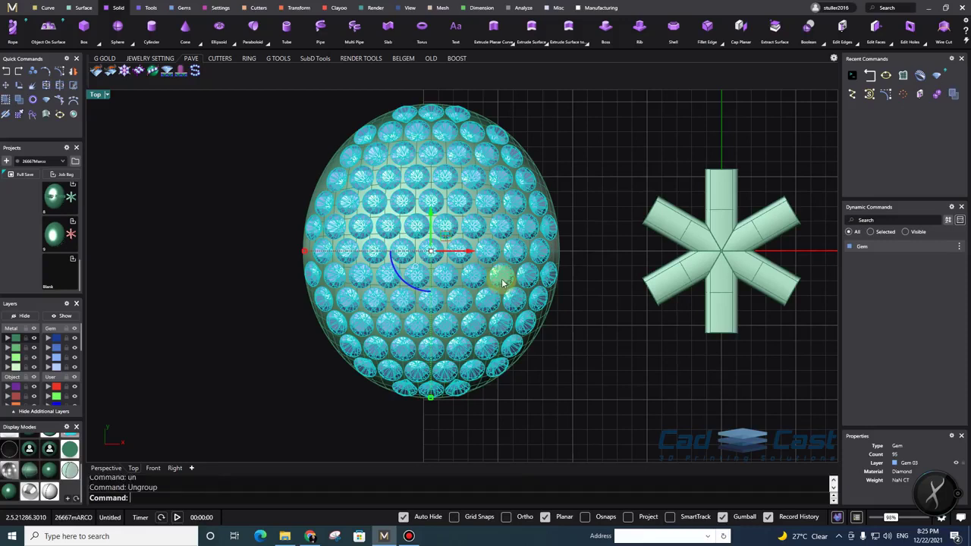
{"action": "key", "text": "Escape"}
{"action": "left_click_drag", "start_coordinate": [245, 229], "coordinate": [578, 278]}
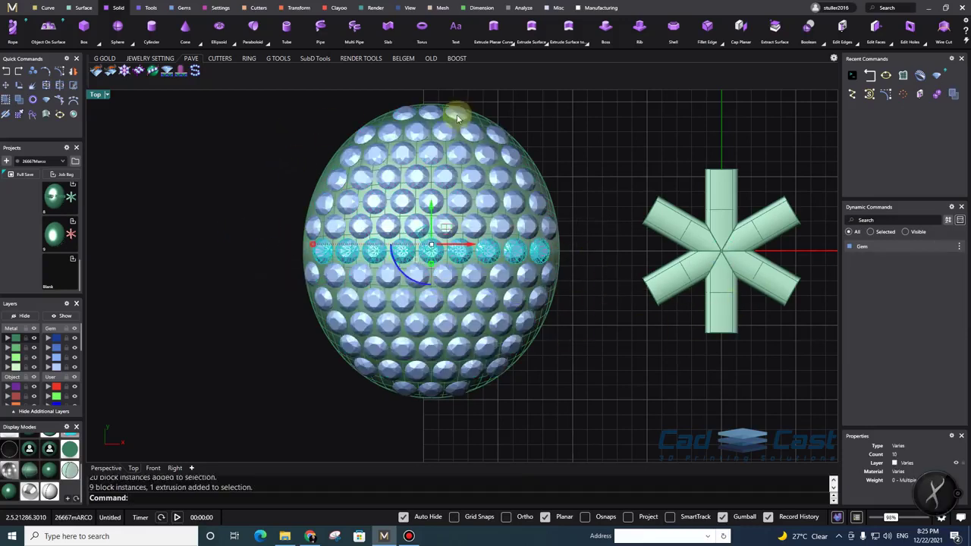
{"action": "right_click_drag", "start_coordinate": [423, 296], "coordinate": [433, 306]}
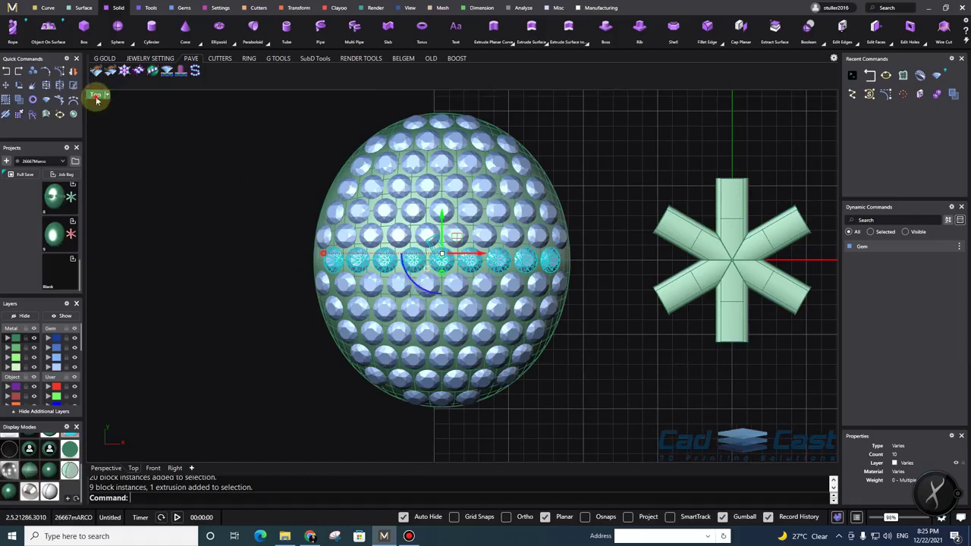
{"action": "double_click", "coordinate": [96, 96]}
{"action": "double_click", "coordinate": [483, 94]}
{"action": "right_click_drag", "start_coordinate": [470, 163], "coordinate": [508, 254]}
{"action": "scroll", "coordinate": [472, 269], "scroll_direction": "up", "scroll_amount": 4}
{"action": "key", "text": "Escape"}
Examine the row alignment and the gaps between the pave gems on the dome in the Perspective view
{"action": "scroll", "coordinate": [472, 269], "scroll_direction": "up", "scroll_amount": 4}
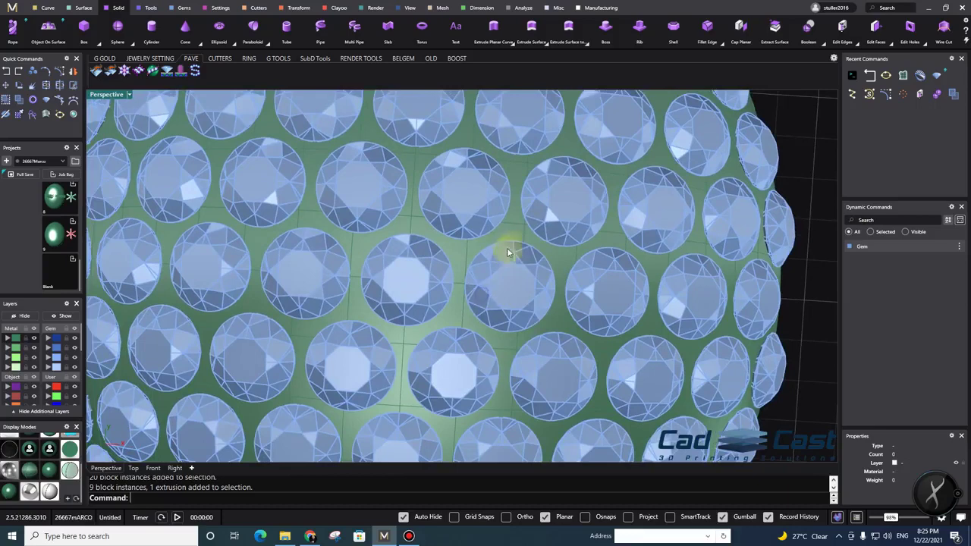
{"action": "right_click_drag", "start_coordinate": [474, 297], "coordinate": [518, 258], "text": "shift"}
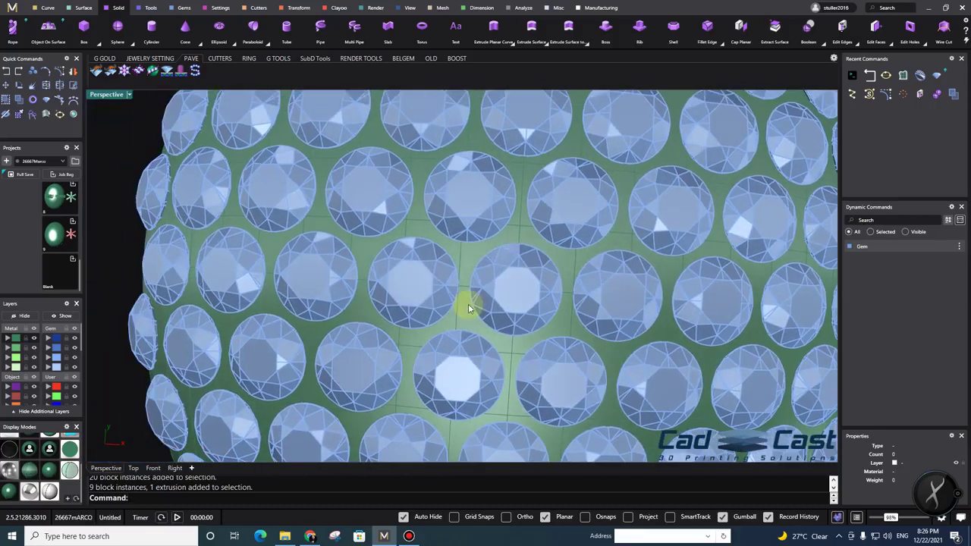
{"action": "scroll", "coordinate": [456, 307], "scroll_direction": "down", "scroll_amount": 2}
{"action": "right_click_drag", "start_coordinate": [554, 336], "coordinate": [511, 312]}
{"action": "scroll", "coordinate": [511, 311], "scroll_direction": "up", "scroll_amount": 3}
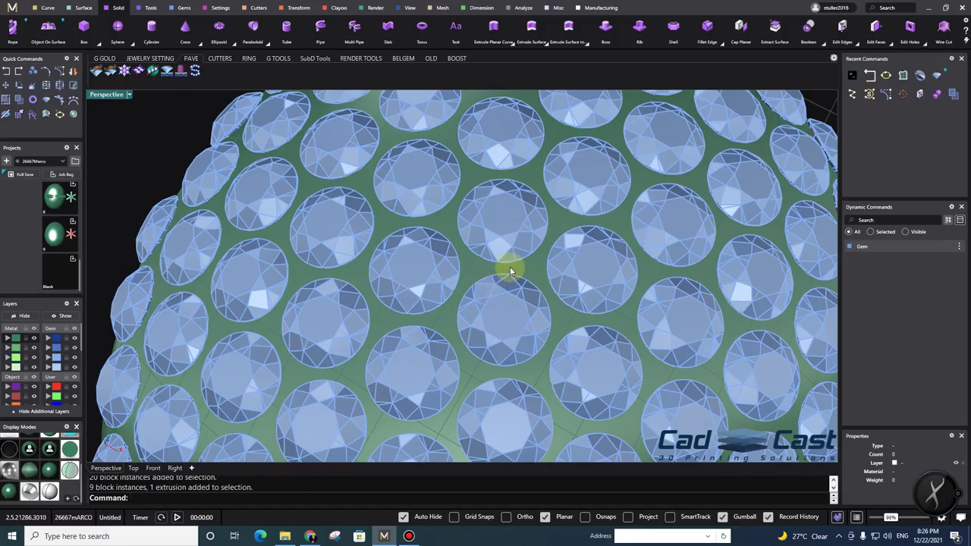
{"action": "mouse_move", "coordinate": [509, 281]}
{"action": "right_mouse_down"}
{"action": "mouse_move", "coordinate": [511, 325]}
{"action": "mouse_move", "coordinate": [497, 281]}
{"action": "right_mouse_up"}
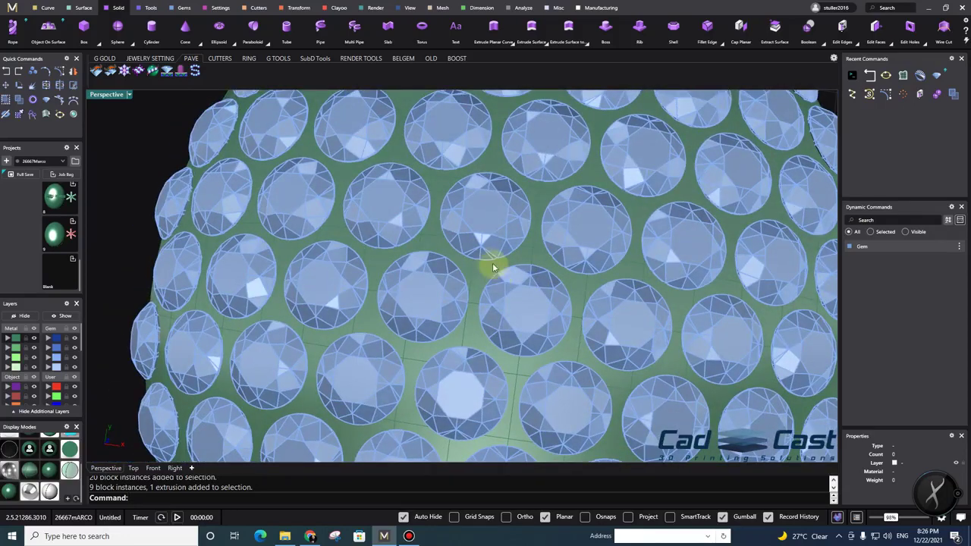
{"action": "right_click_drag", "start_coordinate": [506, 326], "coordinate": [507, 306]}
{"action": "scroll", "coordinate": [493, 290], "scroll_direction": "down", "scroll_amount": 2}
{"action": "scroll", "coordinate": [534, 296], "scroll_direction": "down", "scroll_amount": 2}
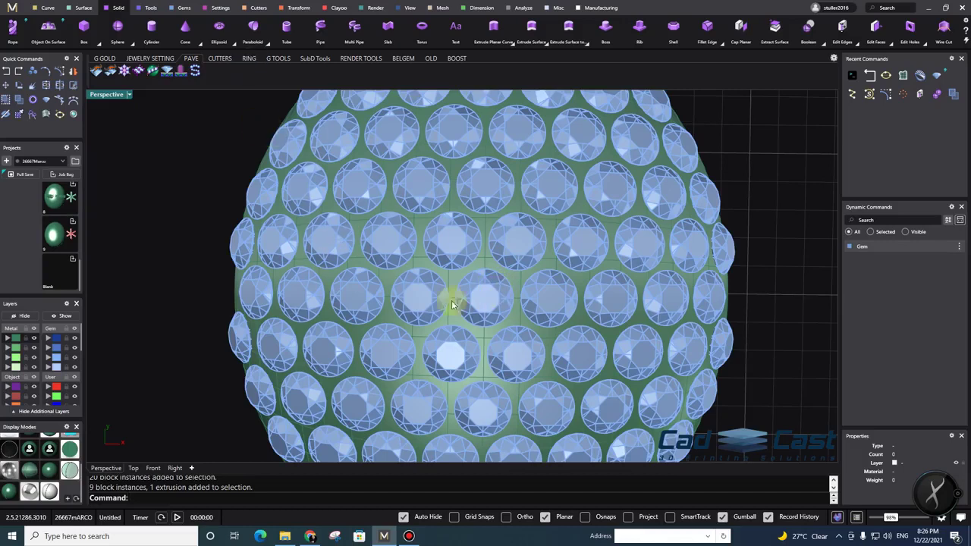
{"action": "left_click", "coordinate": [184, 9]}
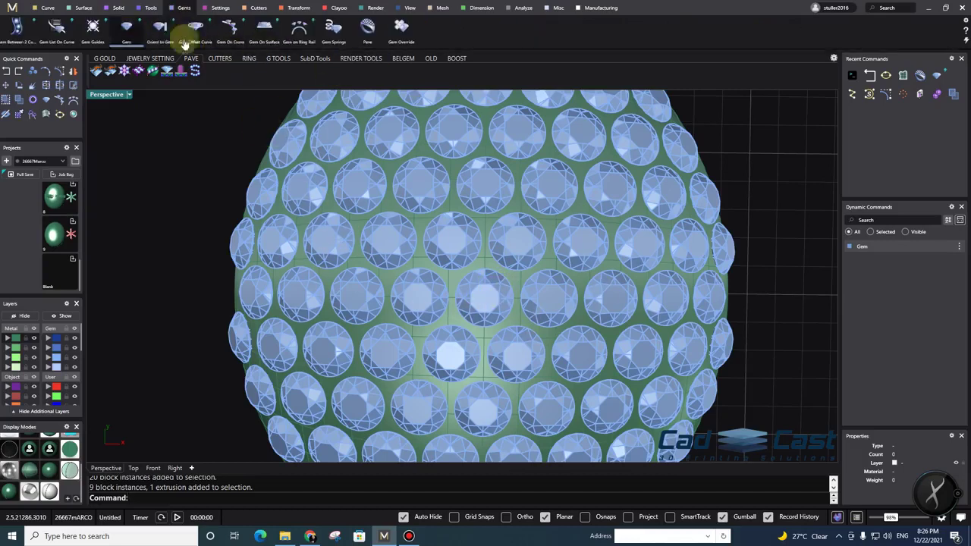
{"action": "right_click_drag", "start_coordinate": [440, 315], "coordinate": [395, 300]}
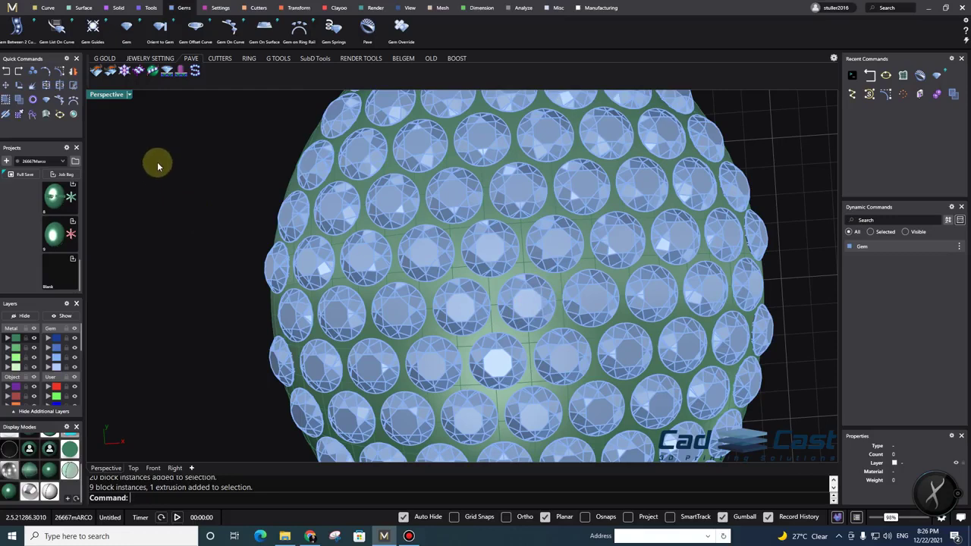
{"action": "right_click_drag", "start_coordinate": [422, 353], "coordinate": [377, 339]}
{"action": "right_click_drag", "start_coordinate": [310, 296], "coordinate": [305, 292]}
Select one row of gems across the dome and apply the Micro Prong Cutter Library to it
{"action": "left_click_drag", "start_coordinate": [209, 243], "coordinate": [802, 329]}
{"action": "right_click_drag", "start_coordinate": [609, 305], "coordinate": [520, 312]}
{"action": "key", "text": "F6"}
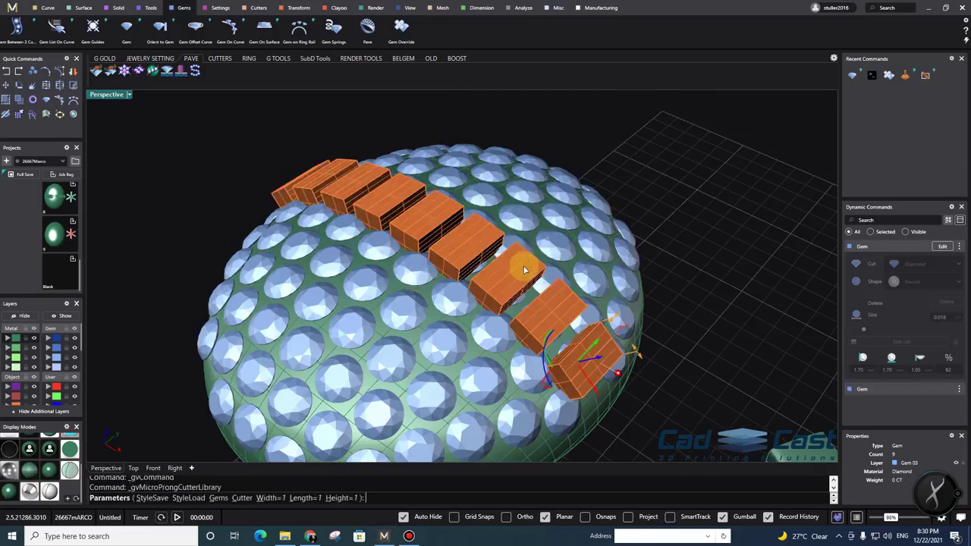
{"action": "right_click_drag", "start_coordinate": [483, 266], "coordinate": [545, 313]}
{"action": "right_click_drag", "start_coordinate": [266, 284], "coordinate": [506, 325]}
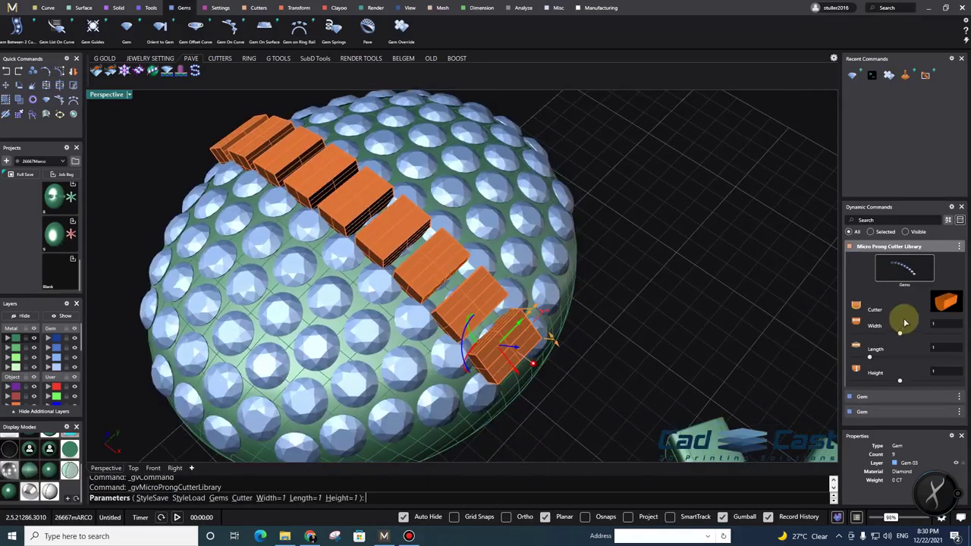
Choose the custom Prestecutter2 from the MicroProngCutter library as the cutter for the gem row
{"action": "left_click", "coordinate": [948, 304]}
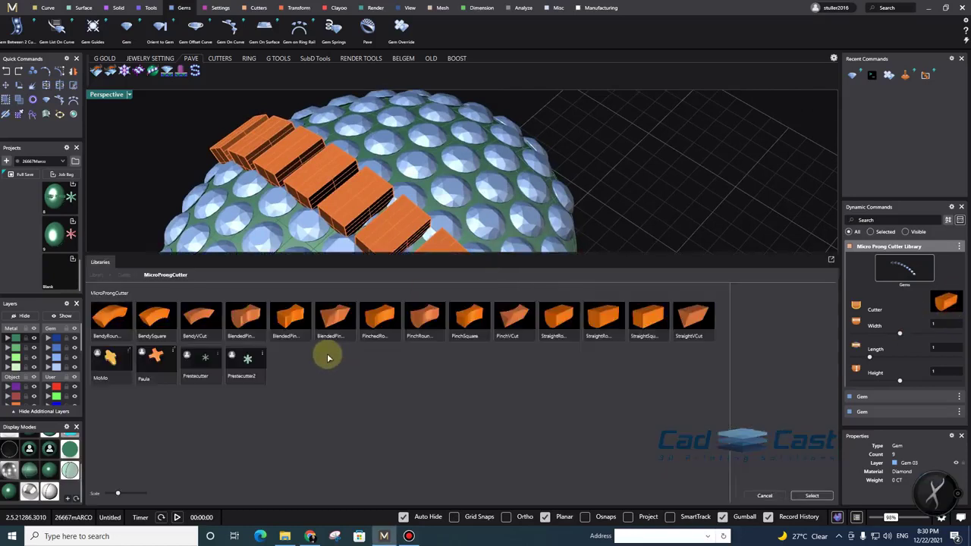
{"action": "double_click", "coordinate": [250, 365]}
{"action": "right_click_drag", "start_coordinate": [433, 266], "coordinate": [394, 341]}
{"action": "scroll", "coordinate": [433, 323], "scroll_direction": "up", "scroll_amount": 2}
{"action": "scroll", "coordinate": [503, 307], "scroll_direction": "down", "scroll_amount": 2}
{"action": "scroll", "coordinate": [481, 283], "scroll_direction": "up", "scroll_amount": 2}
{"action": "right_click_drag", "start_coordinate": [534, 161], "coordinate": [505, 207], "text": "shift"}
Set the micro prong cutter's length to 2 mm
{"action": "right_click_drag", "start_coordinate": [543, 294], "coordinate": [470, 342]}
{"action": "scroll", "coordinate": [513, 336], "scroll_direction": "up", "scroll_amount": 2}
{"action": "scroll", "coordinate": [470, 341], "scroll_direction": "up", "scroll_amount": 2}
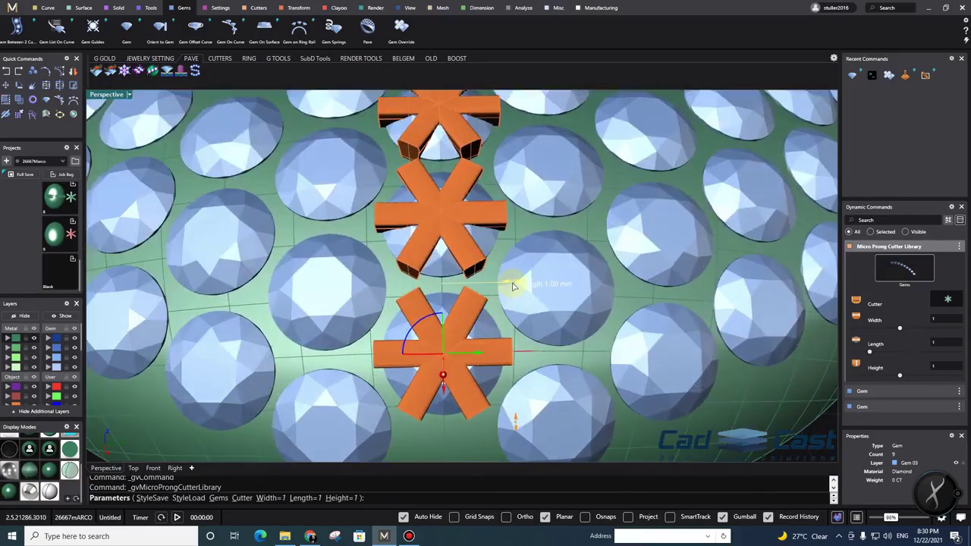
{"action": "type", "text": "2"}
{"action": "key", "text": "Return"}
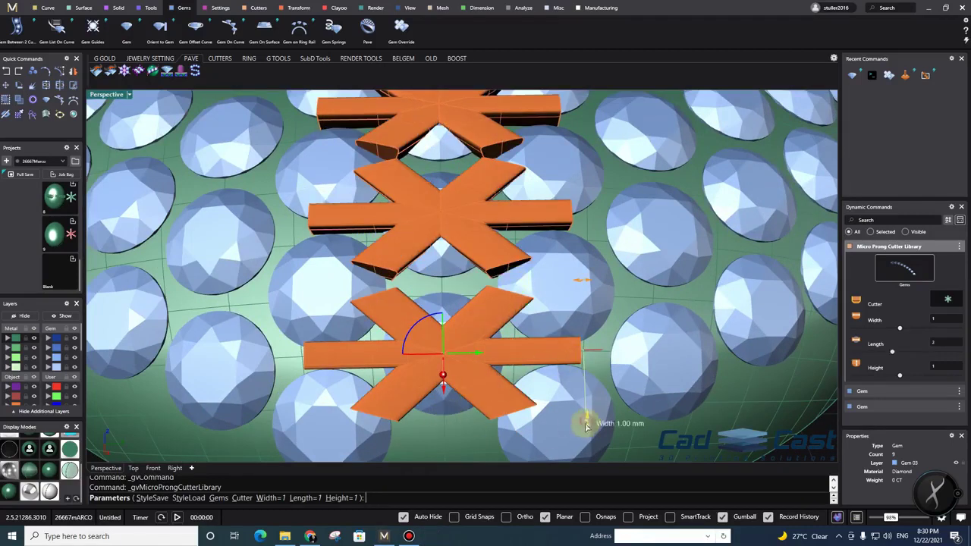
Set the micro prong cutter's width and length to 1.3 mm each
{"action": "left_click_drag", "start_coordinate": [592, 423], "coordinate": [537, 378]}
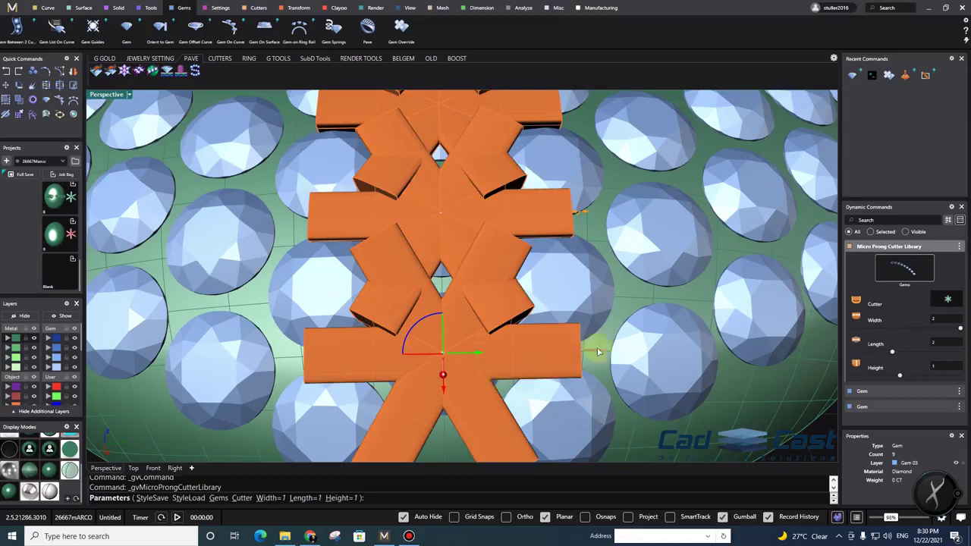
{"action": "scroll", "coordinate": [522, 305], "scroll_direction": "down", "scroll_amount": 5}
{"action": "right_click_drag", "start_coordinate": [531, 332], "coordinate": [518, 312]}
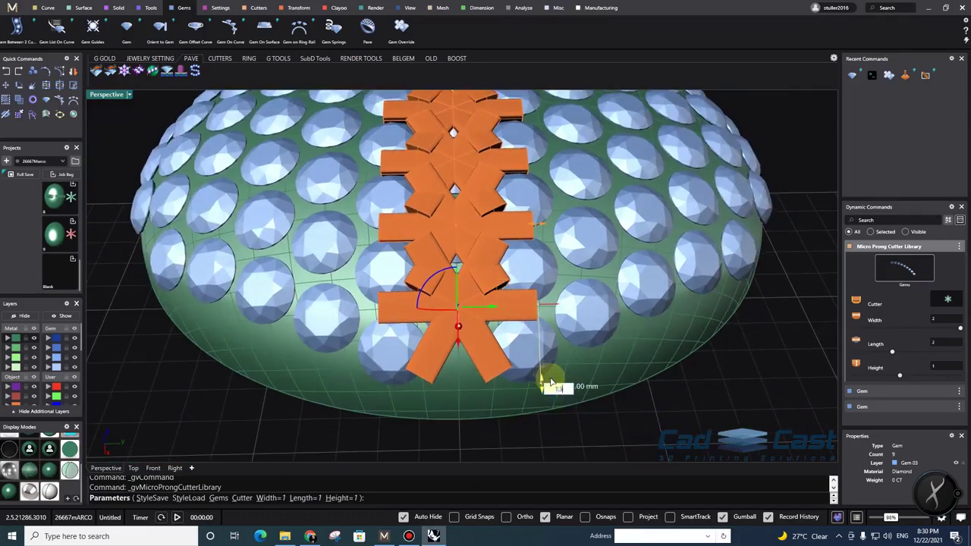
{"action": "left_click_drag", "start_coordinate": [551, 381], "coordinate": [532, 322]}
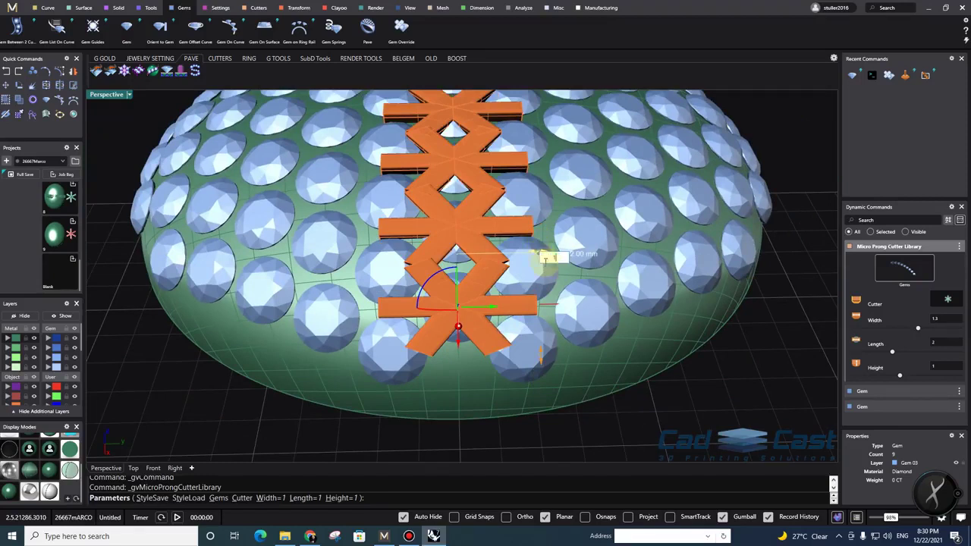
{"action": "key", "text": "Return"}
Rotate the six-armed cutters about their own axes so that one pair of arms lies along the gem row
{"action": "scroll", "coordinate": [488, 321], "scroll_direction": "up", "scroll_amount": 2}
{"action": "right_click_drag", "start_coordinate": [486, 341], "coordinate": [454, 345]}
{"action": "left_click_drag", "start_coordinate": [420, 308], "coordinate": [411, 327]}
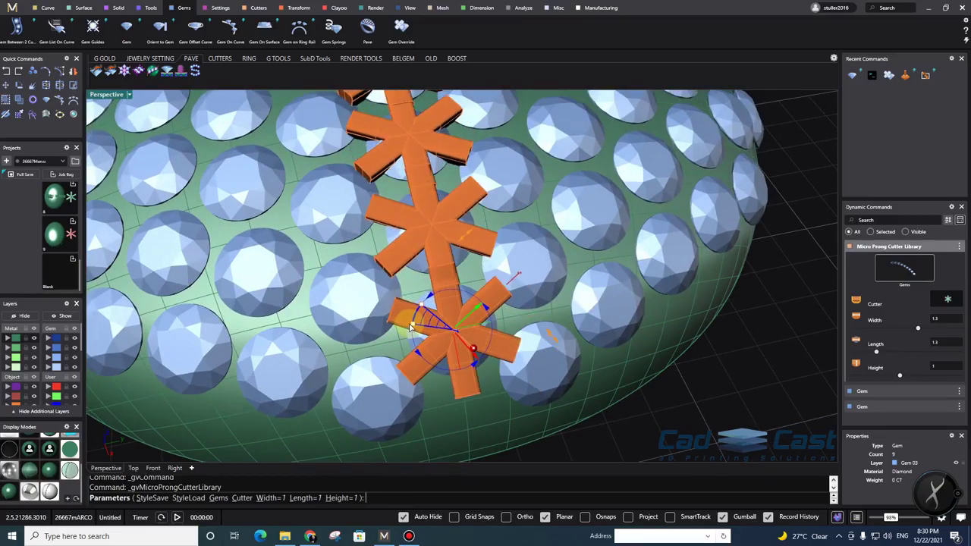
Raise the cutters outward until they cover the gem tables, and finish the Micro Prong Cutter Library command
{"action": "scroll", "coordinate": [425, 328], "scroll_direction": "down", "scroll_amount": 5}
{"action": "right_click_drag", "start_coordinate": [424, 328], "coordinate": [492, 392]}
{"action": "scroll", "coordinate": [492, 392], "scroll_direction": "up", "scroll_amount": 5}
{"action": "right_click_drag", "start_coordinate": [492, 392], "coordinate": [483, 203], "text": "shift"}
{"action": "right_click_drag", "start_coordinate": [483, 203], "coordinate": [486, 371], "text": "shift"}
{"action": "right_click_drag", "start_coordinate": [455, 229], "coordinate": [561, 360]}
{"action": "scroll", "coordinate": [452, 291], "scroll_direction": "up", "scroll_amount": 5}
{"action": "scroll", "coordinate": [582, 370], "scroll_direction": "down", "scroll_amount": 5}
{"action": "right_click_drag", "start_coordinate": [582, 370], "coordinate": [574, 275], "text": "shift"}
{"action": "scroll", "coordinate": [520, 308], "scroll_direction": "up", "scroll_amount": 5}
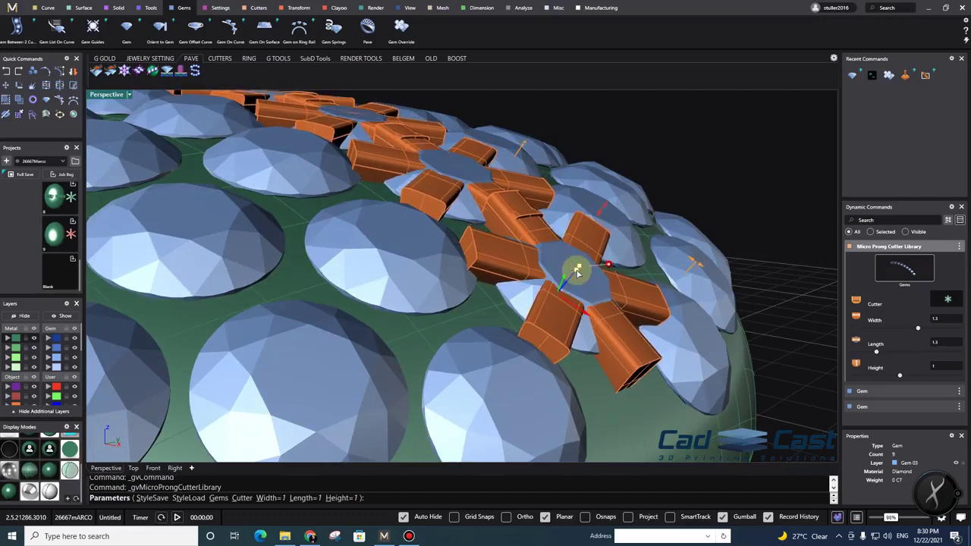
{"action": "scroll", "coordinate": [575, 273], "scroll_direction": "down", "scroll_amount": 4}
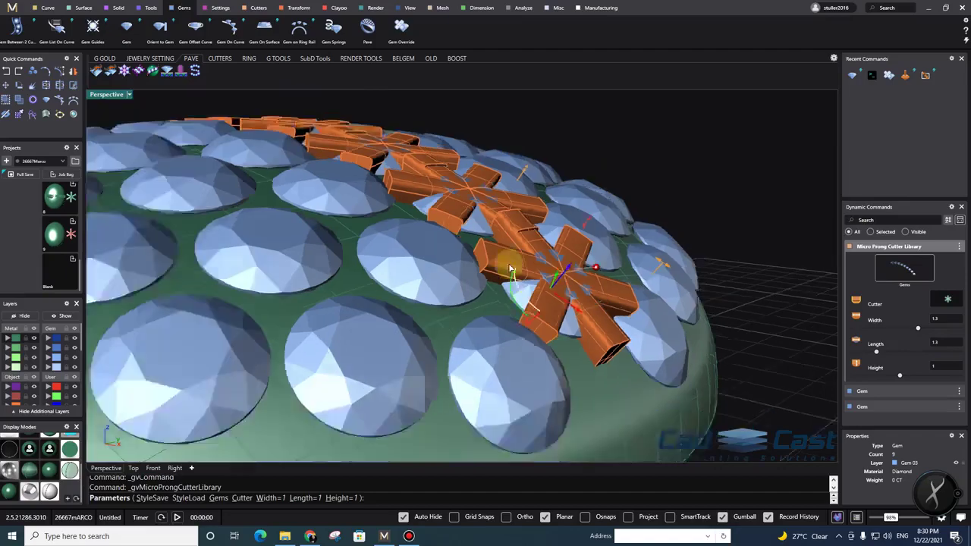
{"action": "right_click_drag", "start_coordinate": [511, 273], "coordinate": [520, 384]}
{"action": "right_click_drag", "start_coordinate": [435, 348], "coordinate": [477, 307], "text": "shift"}
{"action": "scroll", "coordinate": [473, 348], "scroll_direction": "down", "scroll_amount": 4}
{"action": "right_click", "coordinate": [477, 308]}
Subtract the cutter row from the dome with BooleanDifference, keeping the input objects, and delete the cutters
{"action": "scroll", "coordinate": [477, 308], "scroll_direction": "down", "scroll_amount": 5}
{"action": "right_click_drag", "start_coordinate": [429, 360], "coordinate": [480, 330]}
{"action": "scroll", "coordinate": [442, 305], "scroll_direction": "up", "scroll_amount": 5}
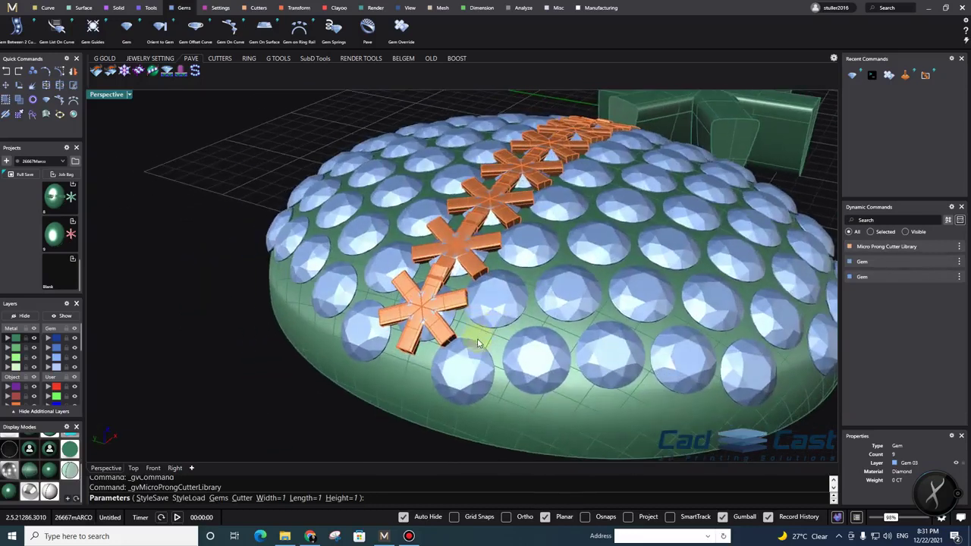
{"action": "scroll", "coordinate": [477, 340], "scroll_direction": "up", "scroll_amount": 5}
{"action": "key", "text": "ctrl+d"}
{"action": "left_click", "coordinate": [497, 335]}
{"action": "right_click", "coordinate": [497, 334]}
{"action": "left_click", "coordinate": [454, 277]}
{"action": "right_click", "coordinate": [453, 279]}
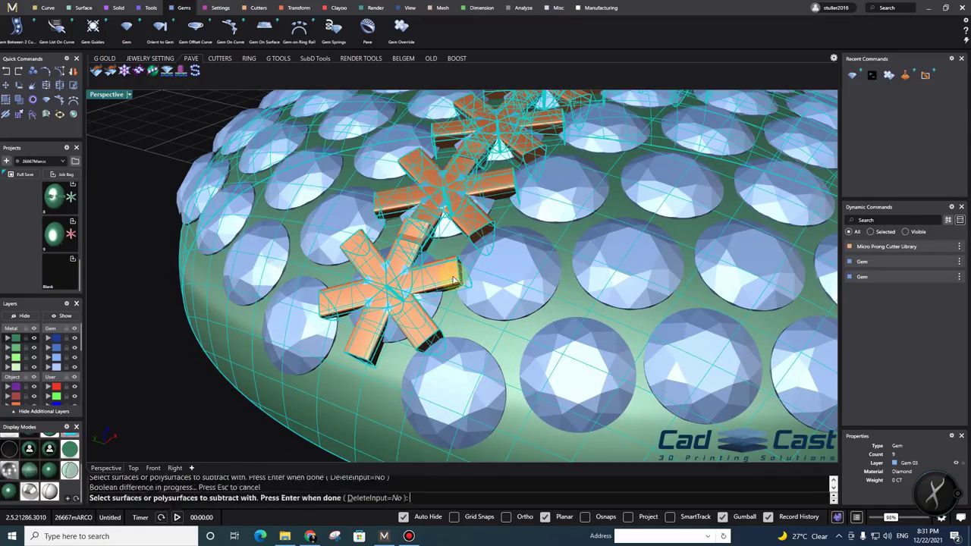
{"action": "left_click", "coordinate": [452, 277]}
{"action": "key", "text": "Delete"}
{"action": "scroll", "coordinate": [449, 279], "scroll_direction": "down", "scroll_amount": 5}
{"action": "right_click_drag", "start_coordinate": [553, 260], "coordinate": [329, 296]}
{"action": "type", "text": "b"}
{"action": "key", "text": "Return"}
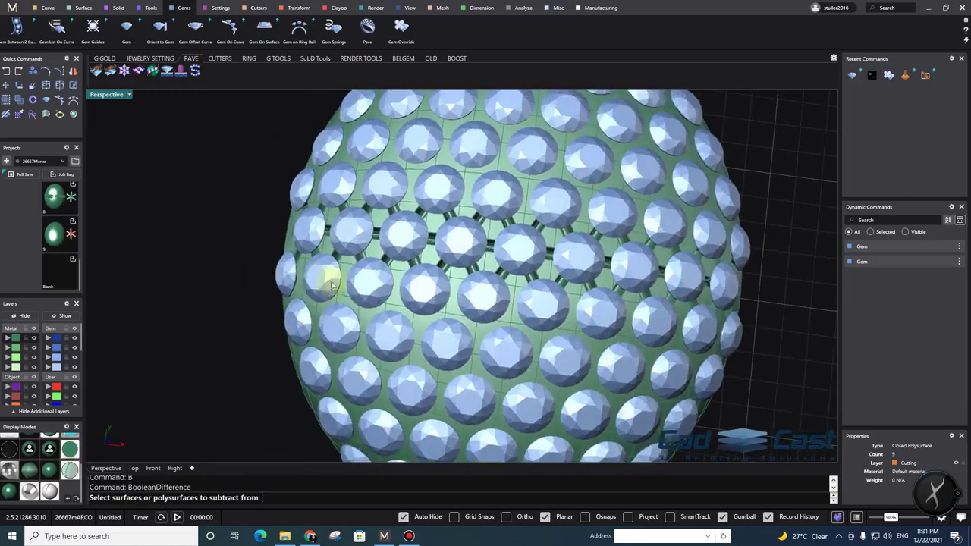
{"action": "key", "text": "Escape"}
Try to apply the Micro Prong Cutter Library to the gem row next to the finished cuts
{"action": "right_click_drag", "start_coordinate": [243, 245], "coordinate": [318, 278]}
{"action": "scroll", "coordinate": [242, 245], "scroll_direction": "down", "scroll_amount": 2}
{"action": "left_click_drag", "start_coordinate": [241, 245], "coordinate": [704, 324]}
{"action": "middle_click", "coordinate": [508, 301]}
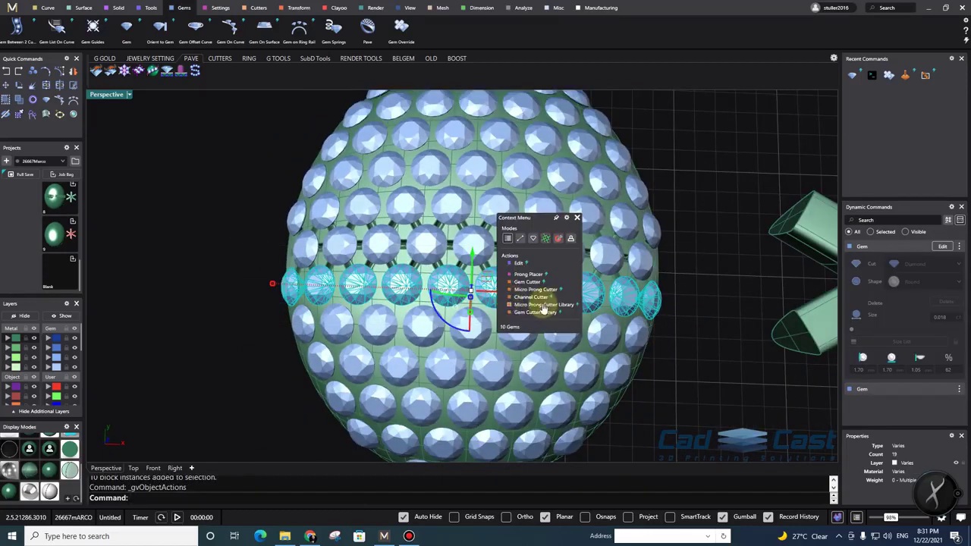
{"action": "left_click", "coordinate": [544, 308]}
{"action": "right_click_drag", "start_coordinate": [557, 341], "coordinate": [517, 260]}
{"action": "scroll", "coordinate": [517, 260], "scroll_direction": "up", "scroll_amount": 4}
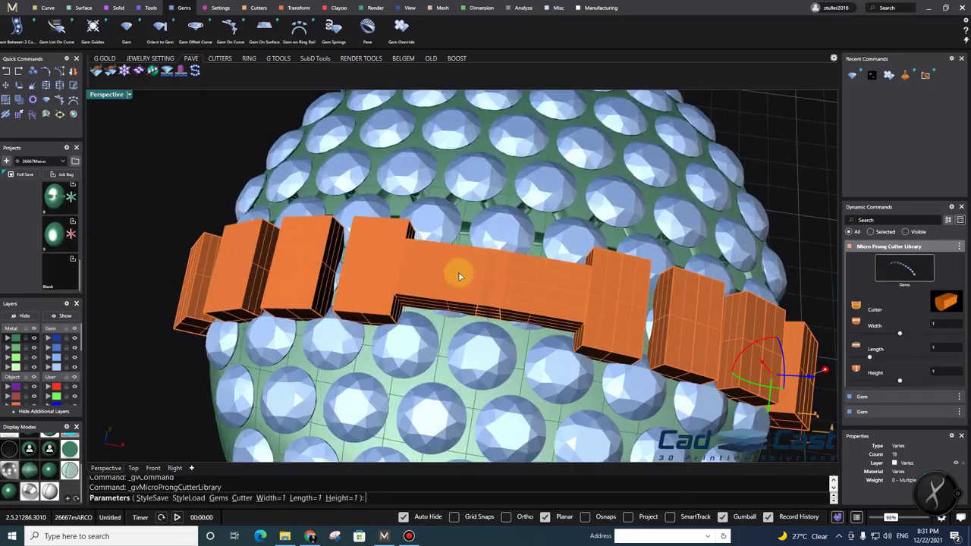
{"action": "scroll", "coordinate": [485, 286], "scroll_direction": "down", "scroll_amount": 3}
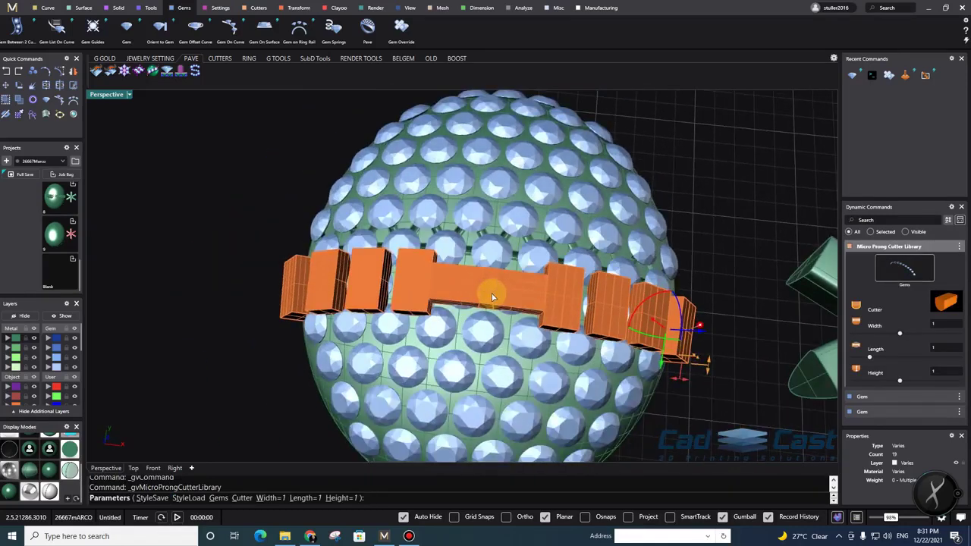
{"action": "right_click_drag", "start_coordinate": [492, 296], "coordinate": [493, 302]}
{"action": "scroll", "coordinate": [463, 302], "scroll_direction": "up", "scroll_amount": 3}
{"action": "key", "text": "Escape"}
Try to rotate two neighbouring centre gems of the uncut row, turning the second one by 90 degrees
{"action": "left_click", "coordinate": [466, 304]}
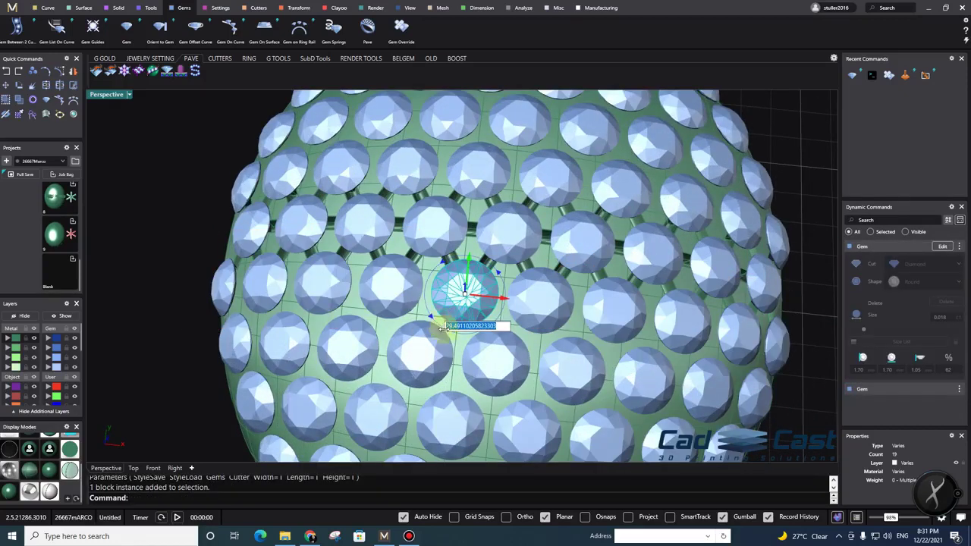
{"action": "key", "text": "Return"}
{"action": "left_click", "coordinate": [539, 304]}
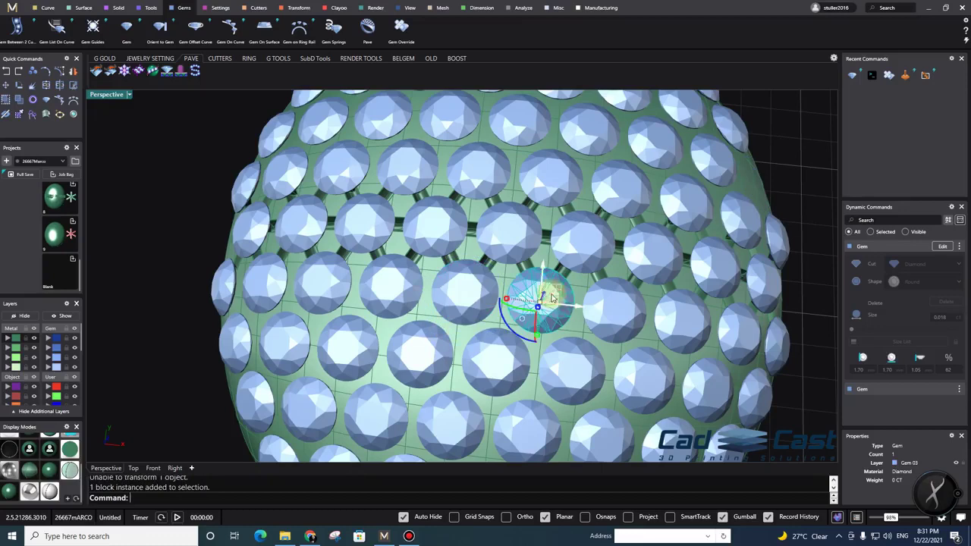
{"action": "left_click", "coordinate": [509, 333]}
{"action": "type", "text": "90"}
{"action": "key", "text": "Return"}
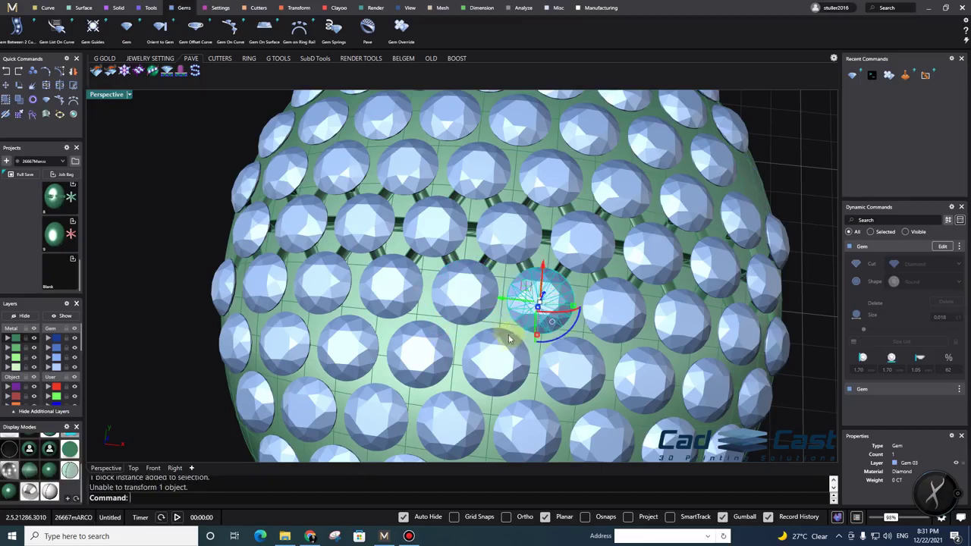
{"action": "scroll", "coordinate": [464, 283], "scroll_direction": "down", "scroll_amount": 4}
{"action": "right_click", "coordinate": [260, 270]}
{"action": "scroll", "coordinate": [364, 338], "scroll_direction": "down", "scroll_amount": 2}
{"action": "right_click_drag", "start_coordinate": [406, 362], "coordinate": [422, 338], "text": "shift"}
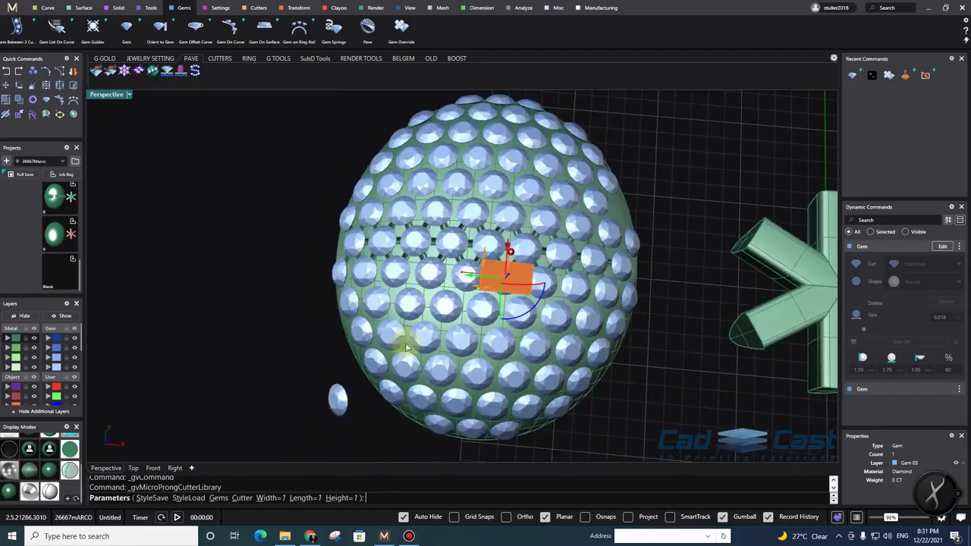
{"action": "key", "text": "Escape"}
Delete the stray gem lying beside the dome
{"action": "left_click", "coordinate": [344, 401]}
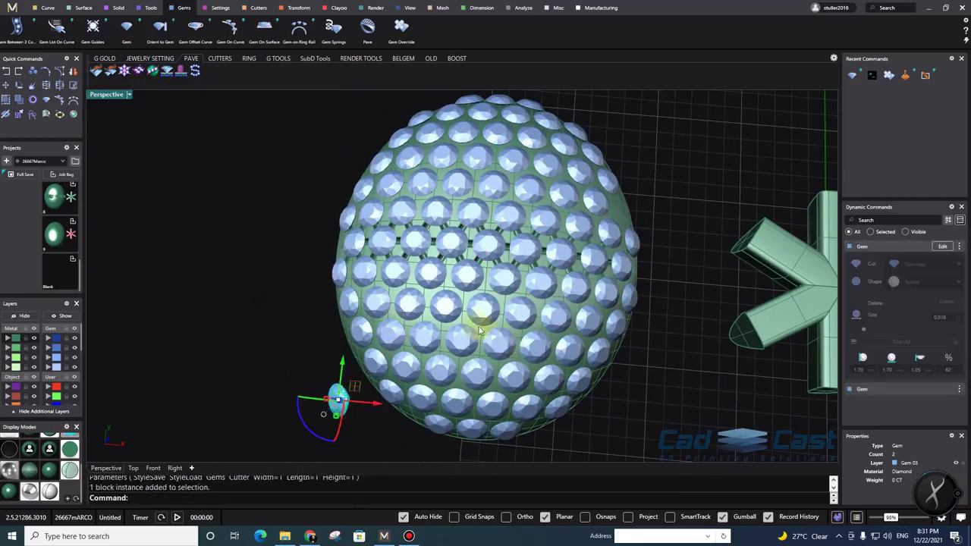
{"action": "key", "text": "Delete"}
Preview the Micro Prong Cutter Library on only the ten gems of the uncut row to check the cutters' orientation
{"action": "right_click_drag", "start_coordinate": [461, 283], "coordinate": [334, 269]}
{"action": "left_click_drag", "start_coordinate": [290, 254], "coordinate": [691, 328]}
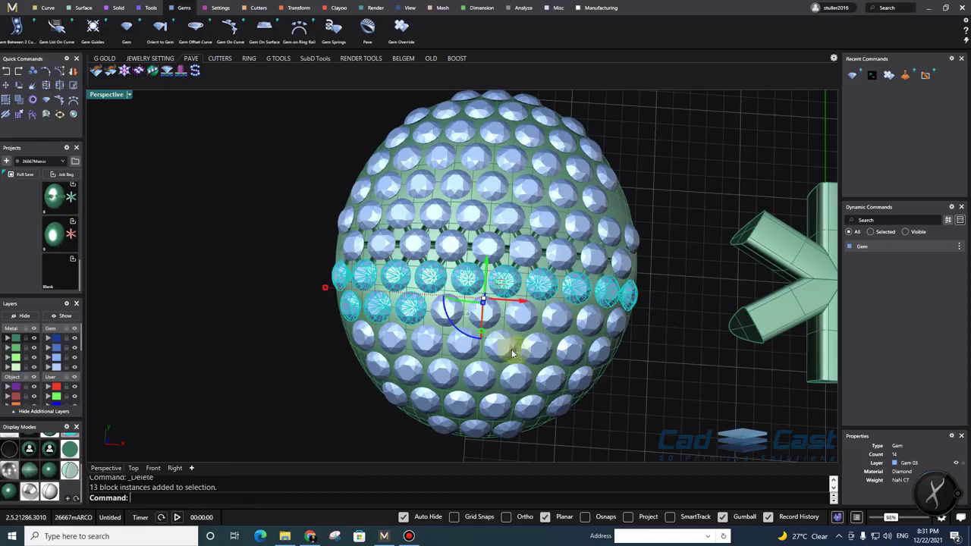
{"action": "left_click_drag", "start_coordinate": [471, 330], "coordinate": [476, 331], "text": "ctrl"}
{"action": "middle_click", "coordinate": [492, 324]}
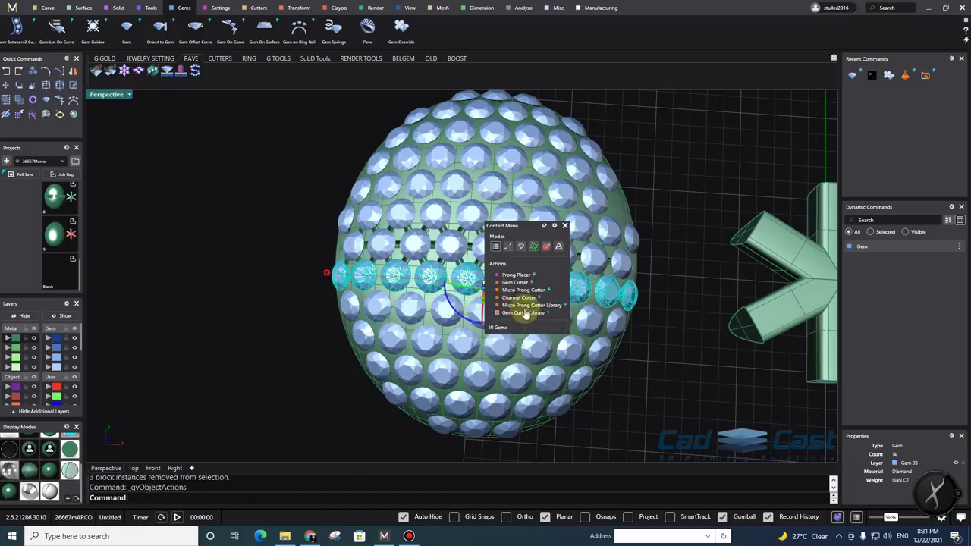
{"action": "left_click", "coordinate": [526, 307]}
{"action": "scroll", "coordinate": [495, 301], "scroll_direction": "up", "scroll_amount": 2}
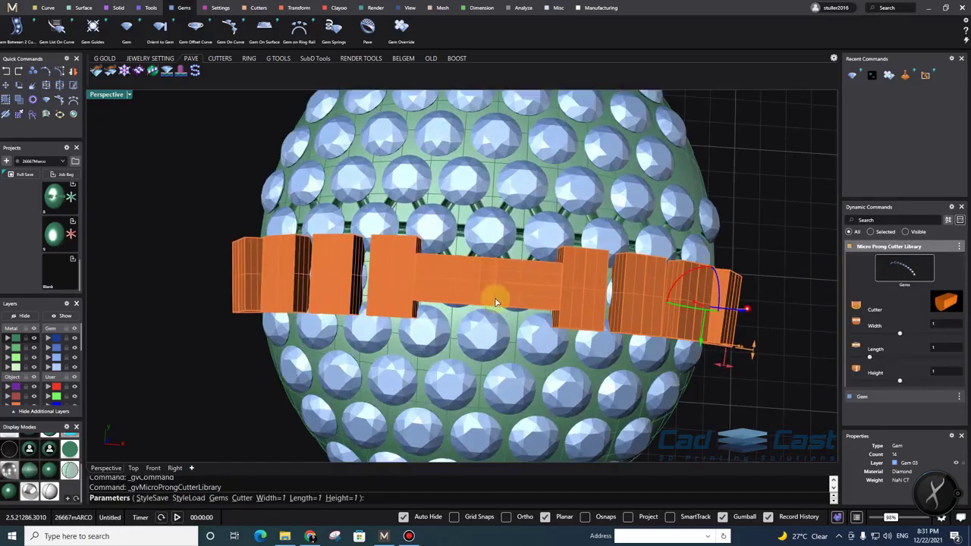
{"action": "key", "text": "Escape"}
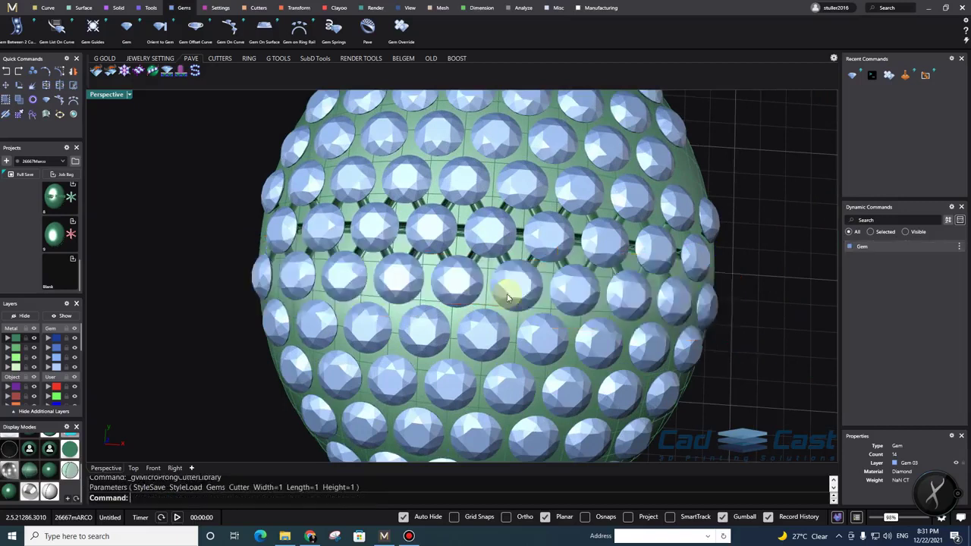
Rotate the two differently oriented centre gems about their own axes to match the other gems of the row
{"action": "scroll", "coordinate": [510, 286], "scroll_direction": "up", "scroll_amount": 4}
{"action": "left_click", "coordinate": [514, 285]}
{"action": "scroll", "coordinate": [514, 287], "scroll_direction": "down", "scroll_amount": 4}
{"action": "right_click_drag", "start_coordinate": [521, 319], "coordinate": [494, 338], "text": "shift"}
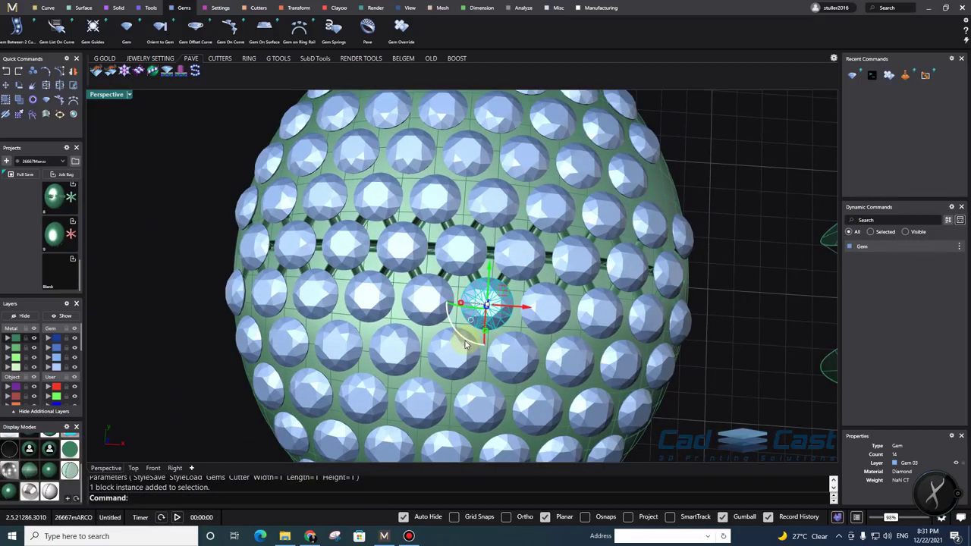
{"action": "left_click_drag", "start_coordinate": [468, 343], "coordinate": [532, 337]}
{"action": "left_click", "coordinate": [401, 262]}
{"action": "left_click", "coordinate": [435, 311]}
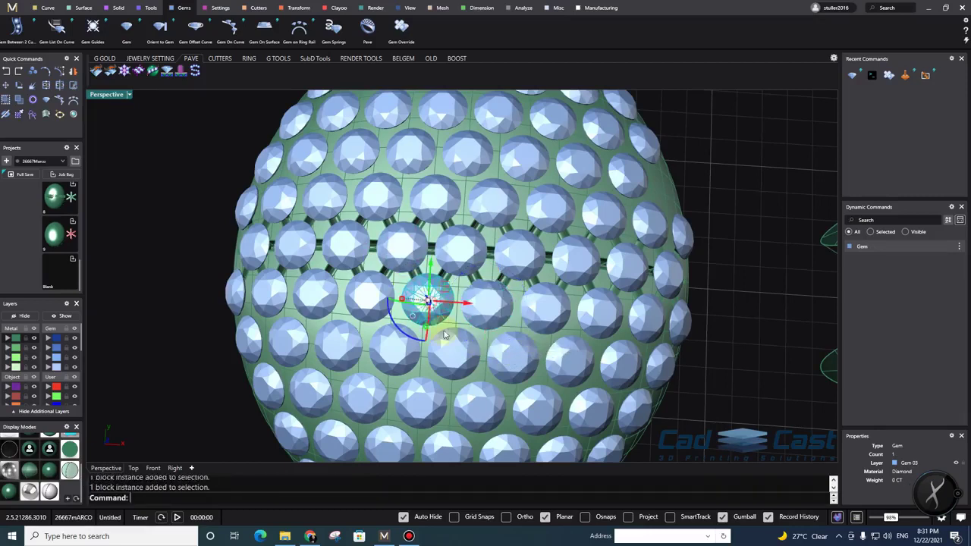
{"action": "left_click_drag", "start_coordinate": [416, 343], "coordinate": [478, 320]}
{"action": "key", "text": "Escape"}
Apply the Micro Prong Cutter Library to the row's ten gems with the custom Prestecutter2 as cutter
{"action": "scroll", "coordinate": [425, 305], "scroll_direction": "down", "scroll_amount": 4}
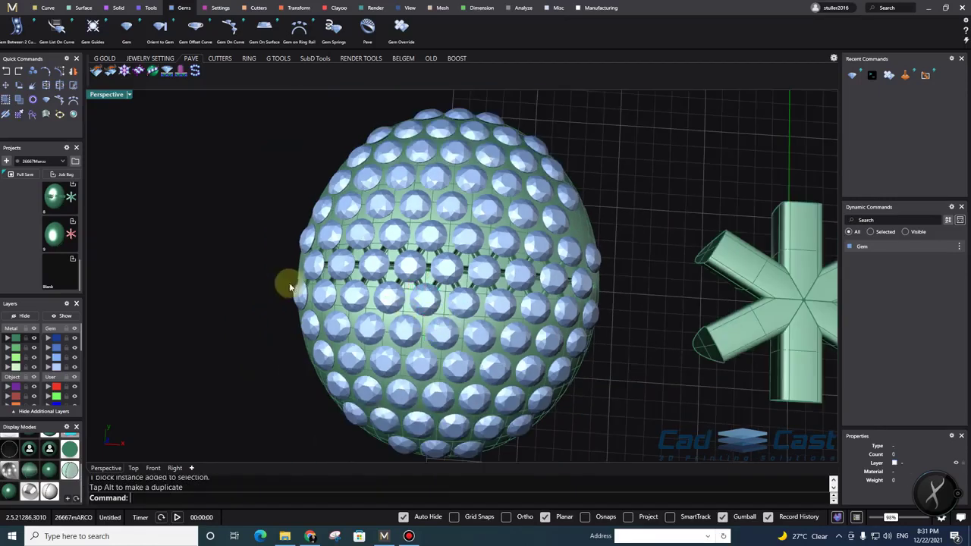
{"action": "left_click_drag", "start_coordinate": [357, 300], "coordinate": [653, 343]}
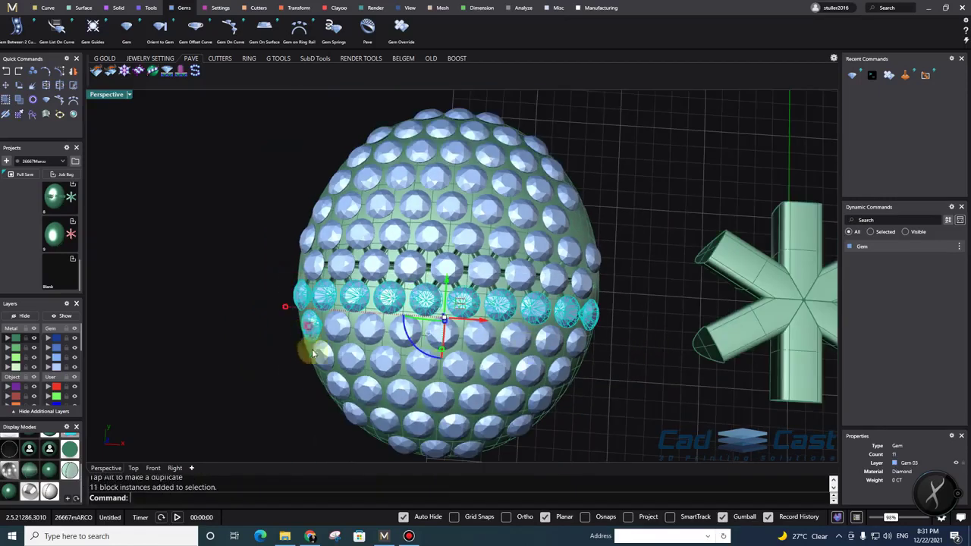
{"action": "left_click", "coordinate": [311, 331], "text": "ctrl"}
{"action": "middle_click", "coordinate": [472, 338]}
{"action": "left_click", "coordinate": [501, 333]}
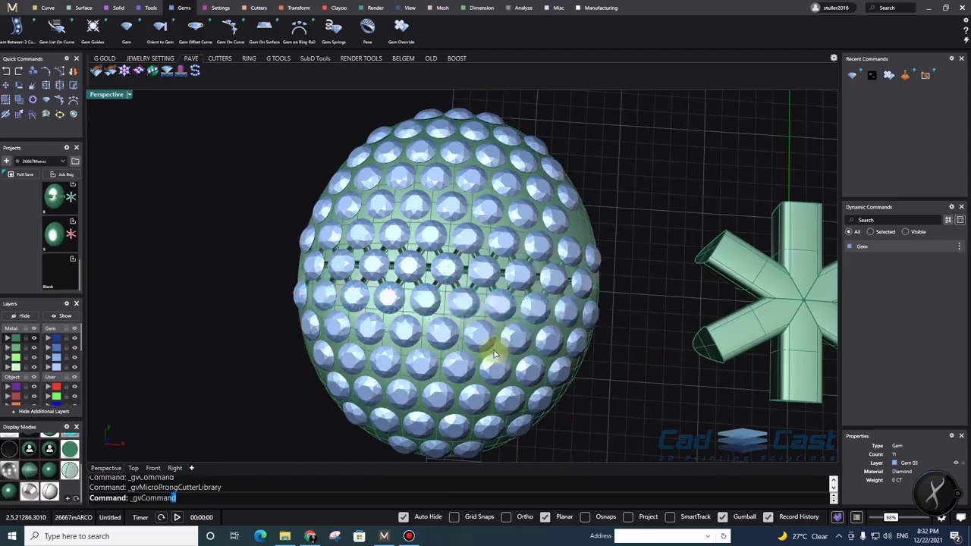
{"action": "scroll", "coordinate": [455, 335], "scroll_direction": "up", "scroll_amount": 5}
{"action": "mouse_move", "coordinate": [464, 345]}
{"action": "right_mouse_down"}
{"action": "mouse_move", "coordinate": [391, 315]}
{"action": "mouse_move", "coordinate": [478, 255]}
{"action": "mouse_move", "coordinate": [513, 271]}
{"action": "mouse_move", "coordinate": [483, 358]}
{"action": "mouse_move", "coordinate": [510, 360]}
{"action": "mouse_move", "coordinate": [481, 346]}
{"action": "right_mouse_up"}
{"action": "scroll", "coordinate": [391, 314], "scroll_direction": "down", "scroll_amount": 4}
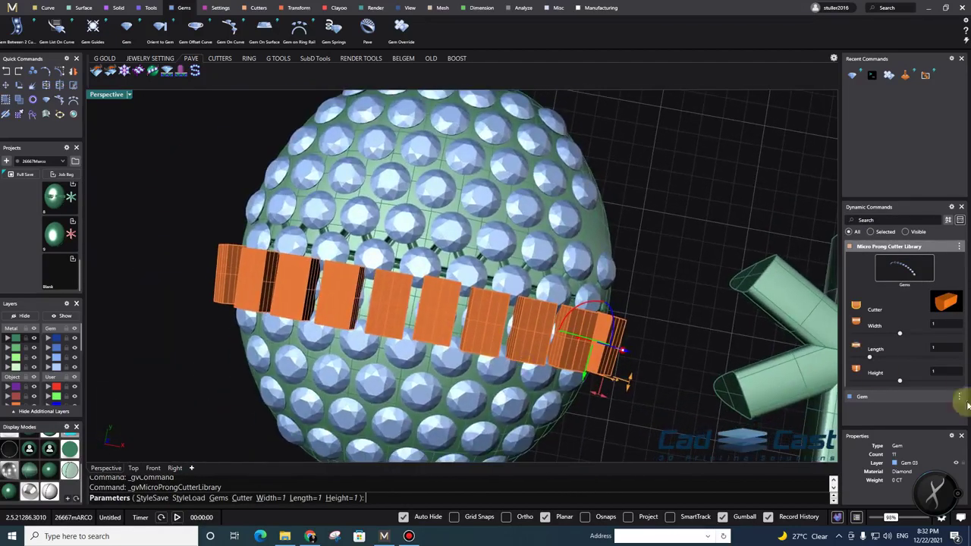
{"action": "left_click", "coordinate": [947, 304]}
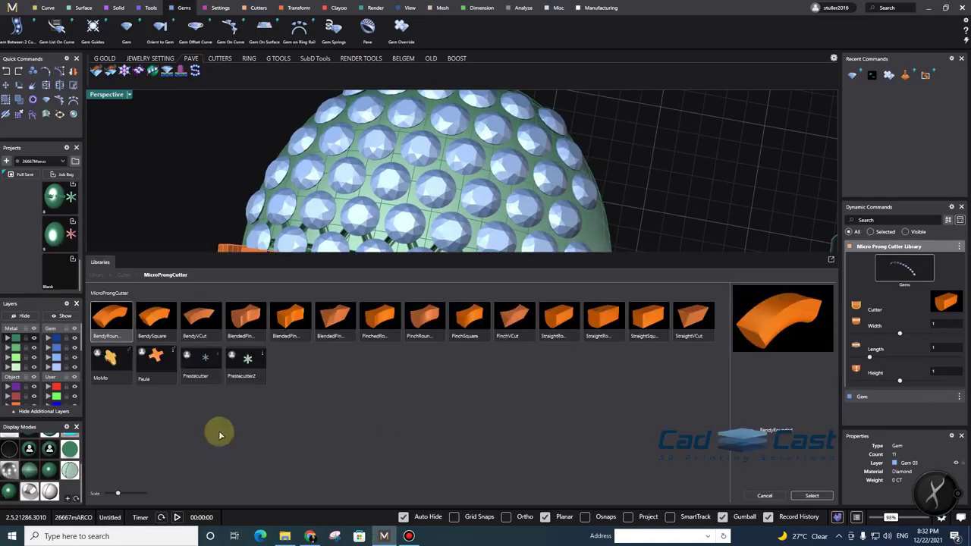
{"action": "left_click", "coordinate": [249, 371]}
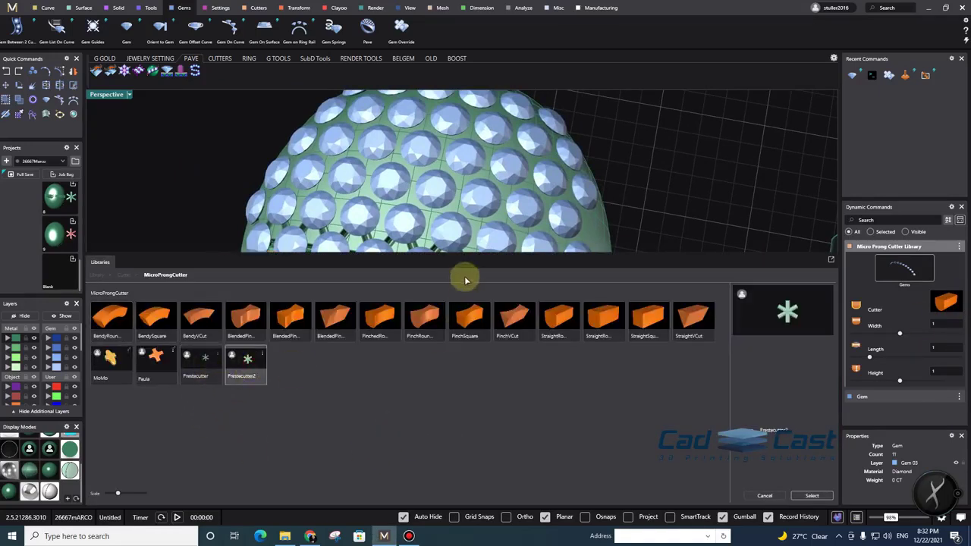
Set the new cutter row's width to 1.3 mm and its length to 1.3 mm
{"action": "scroll", "coordinate": [466, 266], "scroll_direction": "down", "scroll_amount": 4}
{"action": "right_click_drag", "start_coordinate": [556, 372], "coordinate": [469, 333]}
{"action": "scroll", "coordinate": [460, 345], "scroll_direction": "up", "scroll_amount": 8}
{"action": "scroll", "coordinate": [414, 295], "scroll_direction": "up", "scroll_amount": 3}
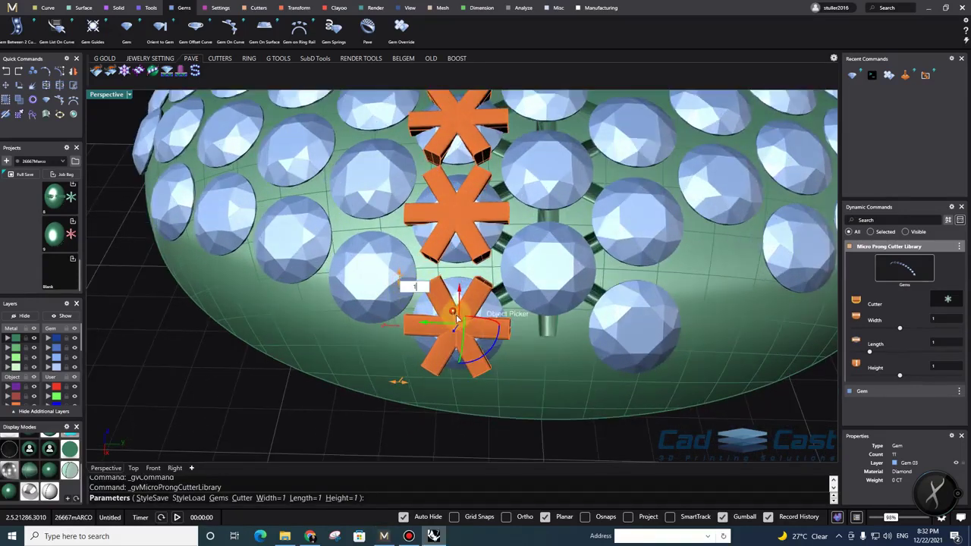
{"action": "left_click_drag", "start_coordinate": [462, 319], "coordinate": [433, 418]}
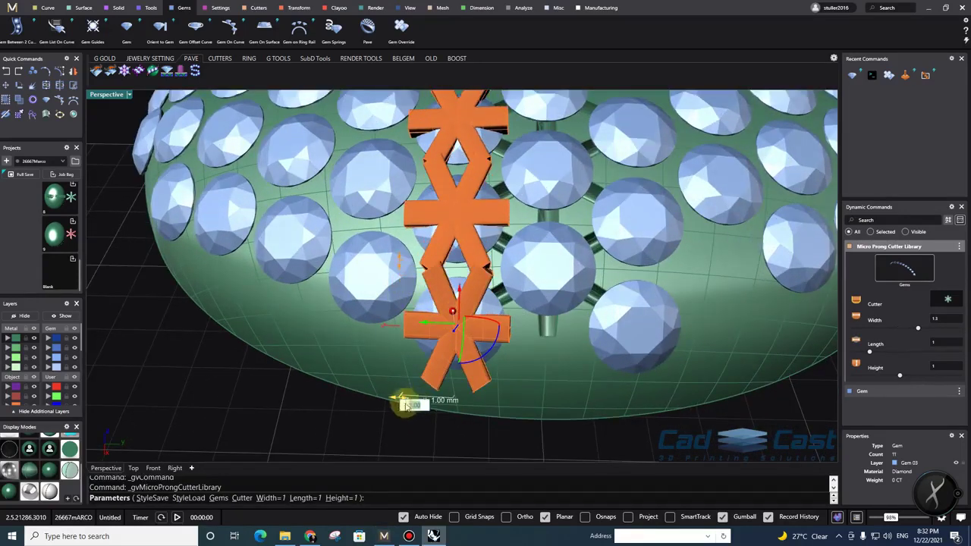
{"action": "left_click_drag", "start_coordinate": [433, 397], "coordinate": [489, 380]}
Rotate the new row's cutters so that one pair of arms lies along the row and the others point between the neighbouring gems
{"action": "scroll", "coordinate": [474, 271], "scroll_direction": "down", "scroll_amount": 4}
{"action": "right_click_drag", "start_coordinate": [474, 271], "coordinate": [507, 311]}
{"action": "scroll", "coordinate": [472, 296], "scroll_direction": "up", "scroll_amount": 4}
{"action": "left_click_drag", "start_coordinate": [505, 291], "coordinate": [495, 307]}
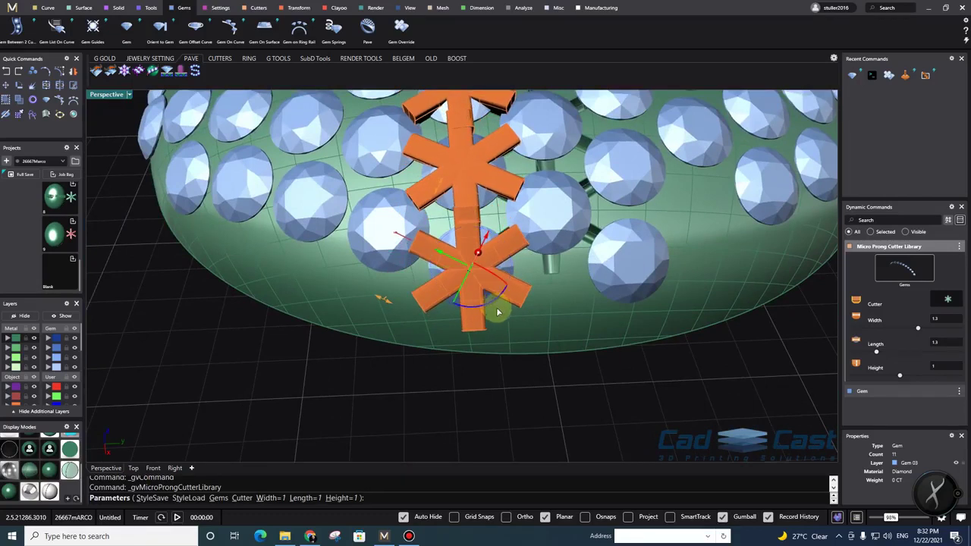
Check the new cutters' alignment with the neighbouring gems along the dome and nudge them slightly sideways
{"action": "scroll", "coordinate": [563, 316], "scroll_direction": "down", "scroll_amount": 6}
{"action": "right_click_drag", "start_coordinate": [563, 316], "coordinate": [665, 340]}
{"action": "scroll", "coordinate": [471, 289], "scroll_direction": "up", "scroll_amount": 5}
{"action": "right_click_drag", "start_coordinate": [565, 290], "coordinate": [506, 185]}
{"action": "scroll", "coordinate": [494, 321], "scroll_direction": "up", "scroll_amount": 3}
{"action": "scroll", "coordinate": [494, 321], "scroll_direction": "down", "scroll_amount": 5}
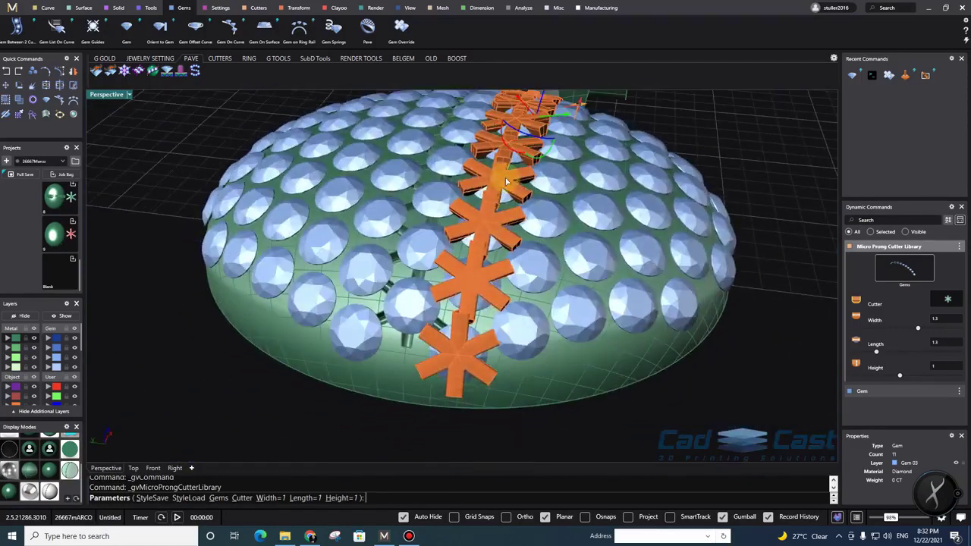
{"action": "right_click_drag", "start_coordinate": [511, 309], "coordinate": [451, 340]}
{"action": "scroll", "coordinate": [523, 334], "scroll_direction": "down", "scroll_amount": 3}
{"action": "right_click_drag", "start_coordinate": [569, 334], "coordinate": [459, 279]}
{"action": "scroll", "coordinate": [432, 314], "scroll_direction": "up", "scroll_amount": 5}
{"action": "scroll", "coordinate": [476, 288], "scroll_direction": "up", "scroll_amount": 5}
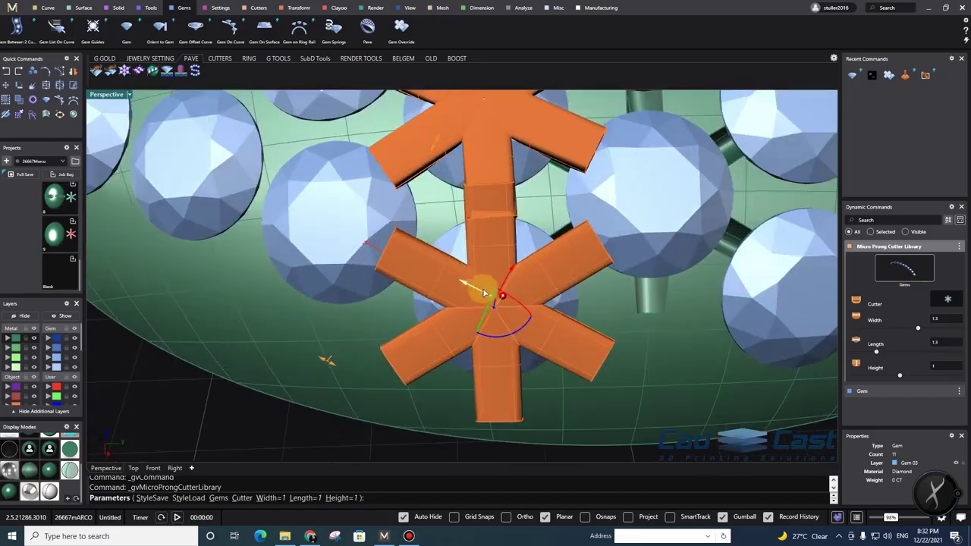
{"action": "left_click_drag", "start_coordinate": [469, 288], "coordinate": [468, 287]}
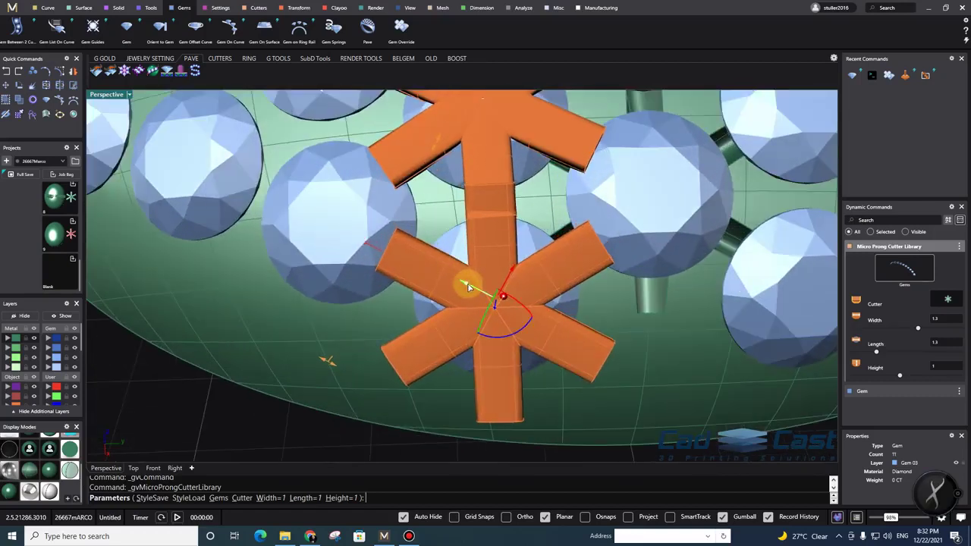
Check along the dome how the new cutters' arms line up with the gaps between the neighbouring gems
{"action": "scroll", "coordinate": [467, 286], "scroll_direction": "down", "scroll_amount": 8}
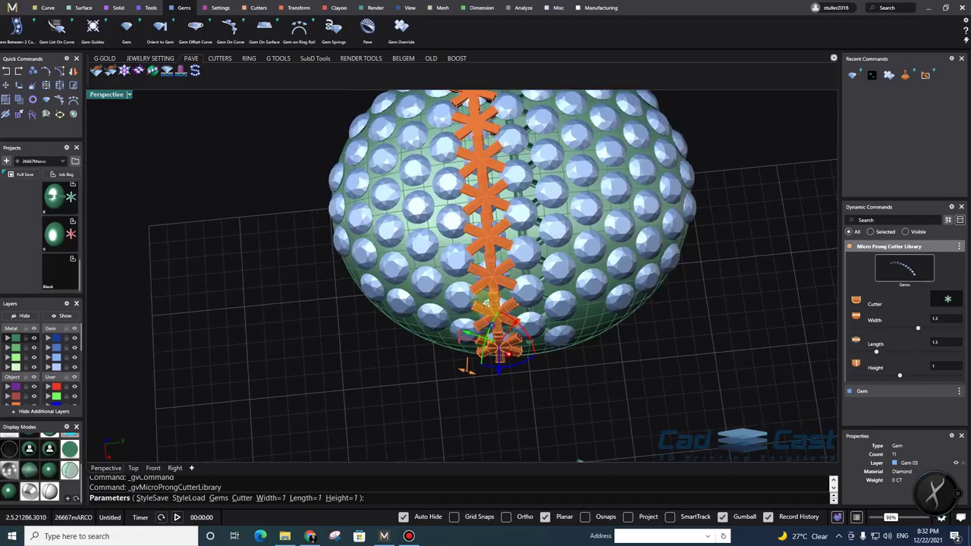
{"action": "scroll", "coordinate": [535, 357], "scroll_direction": "up", "scroll_amount": 8}
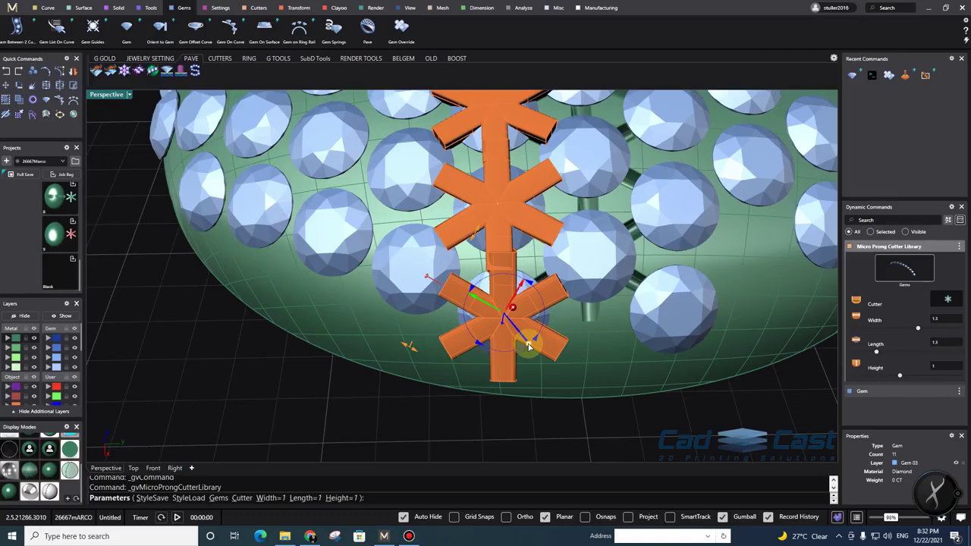
{"action": "scroll", "coordinate": [523, 337], "scroll_direction": "down", "scroll_amount": 4}
{"action": "right_click_drag", "start_coordinate": [521, 334], "coordinate": [494, 412]}
{"action": "scroll", "coordinate": [535, 341], "scroll_direction": "up", "scroll_amount": 3}
{"action": "scroll", "coordinate": [494, 353], "scroll_direction": "up", "scroll_amount": 3}
{"action": "right_click", "coordinate": [467, 347]}
{"action": "scroll", "coordinate": [467, 347], "scroll_direction": "down", "scroll_amount": 6}
{"action": "scroll", "coordinate": [476, 382], "scroll_direction": "up", "scroll_amount": 5}
{"action": "scroll", "coordinate": [476, 382], "scroll_direction": "down", "scroll_amount": 3}
{"action": "scroll", "coordinate": [494, 410], "scroll_direction": "up", "scroll_amount": 3}
{"action": "scroll", "coordinate": [546, 353], "scroll_direction": "down", "scroll_amount": 4}
{"action": "right_click_drag", "start_coordinate": [546, 353], "coordinate": [472, 371]}
{"action": "scroll", "coordinate": [467, 370], "scroll_direction": "up", "scroll_amount": 4}
Fine-tune the position and rotation of the new cutters over their gems and finish the cutter library command
{"action": "left_click", "coordinate": [458, 322]}
{"action": "right_click_drag", "start_coordinate": [458, 323], "coordinate": [389, 325]}
{"action": "left_click", "coordinate": [502, 313]}
{"action": "left_click", "coordinate": [493, 303]}
{"action": "key", "text": "ctrl+shift+g"}
{"action": "scroll", "coordinate": [498, 336], "scroll_direction": "up", "scroll_amount": 4}
{"action": "left_click", "coordinate": [499, 333]}
{"action": "left_click_drag", "start_coordinate": [390, 324], "coordinate": [423, 323]}
{"action": "right_click_drag", "start_coordinate": [445, 308], "coordinate": [495, 323]}
{"action": "left_click_drag", "start_coordinate": [494, 325], "coordinate": [467, 278]}
{"action": "scroll", "coordinate": [451, 317], "scroll_direction": "up", "scroll_amount": 3}
{"action": "scroll", "coordinate": [470, 280], "scroll_direction": "down", "scroll_amount": 6}
{"action": "key", "text": "Escape"}
Subtract all ten cutters on the Cutting layer from the dome with a Boolean difference
{"action": "right_click_drag", "start_coordinate": [491, 306], "coordinate": [569, 341]}
{"action": "scroll", "coordinate": [513, 308], "scroll_direction": "up", "scroll_amount": 5}
{"action": "scroll", "coordinate": [494, 314], "scroll_direction": "down", "scroll_amount": 6}
{"action": "scroll", "coordinate": [487, 324], "scroll_direction": "up", "scroll_amount": 8}
{"action": "scroll", "coordinate": [490, 320], "scroll_direction": "down", "scroll_amount": 8}
{"action": "right_click_drag", "start_coordinate": [481, 338], "coordinate": [517, 349]}
{"action": "type", "text": "b"}
{"action": "key", "text": "Return"}
{"action": "left_click", "coordinate": [507, 379]}
{"action": "key", "text": "Return"}
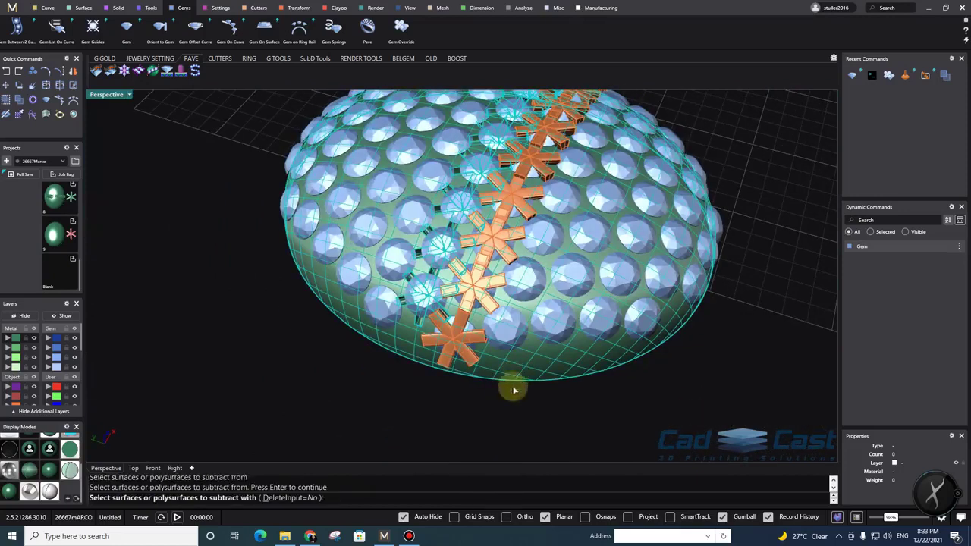
{"action": "scroll", "coordinate": [22, 398], "scroll_direction": "down", "scroll_amount": 2}
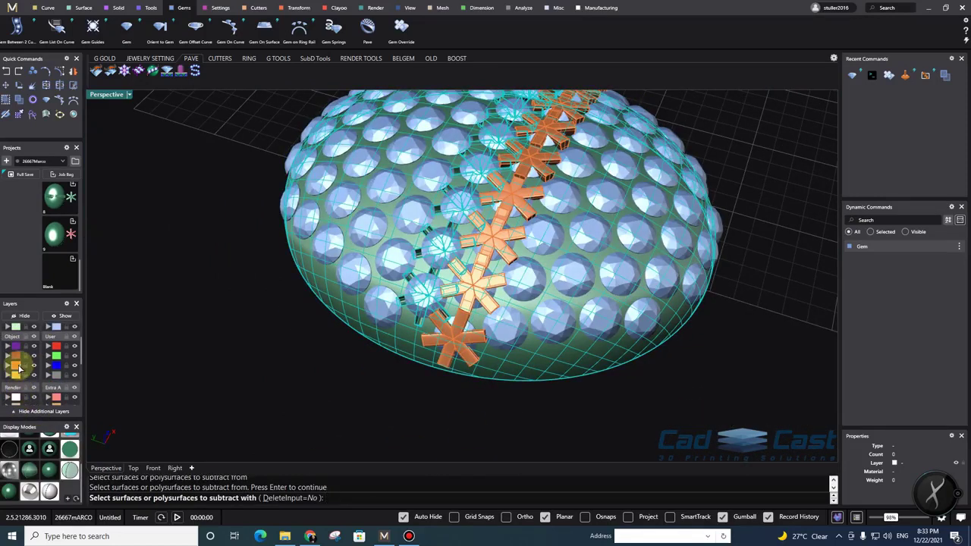
{"action": "left_click", "coordinate": [18, 365]}
{"action": "right_click_drag", "start_coordinate": [414, 371], "coordinate": [418, 379]}
{"action": "key", "text": "Return"}
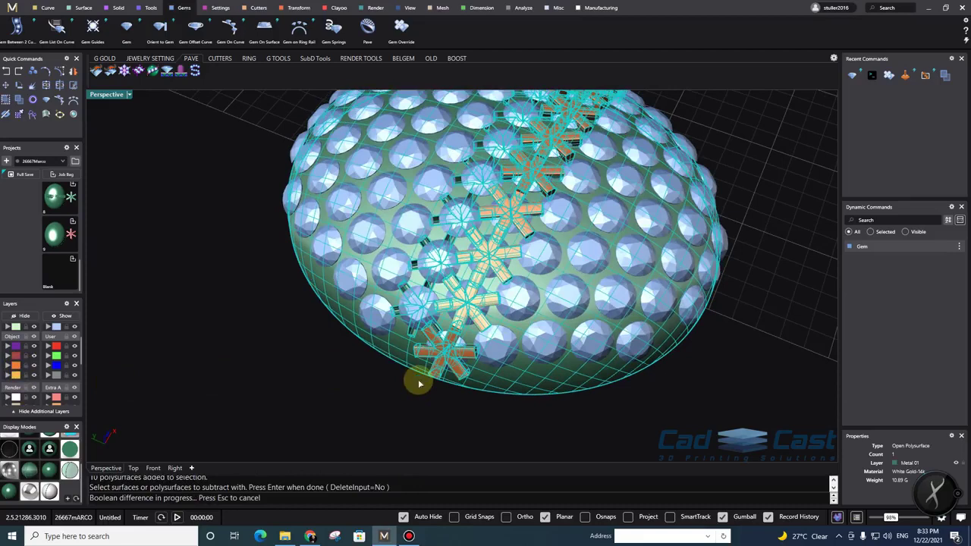
Delete the ten leftover cutters on the Cutting layer
{"action": "left_click", "coordinate": [16, 366]}
{"action": "key", "text": "Delete"}
{"action": "right_click_drag", "start_coordinate": [518, 334], "coordinate": [396, 357]}
{"action": "scroll", "coordinate": [531, 360], "scroll_direction": "up", "scroll_amount": 5}
{"action": "scroll", "coordinate": [531, 361], "scroll_direction": "down", "scroll_amount": 5}
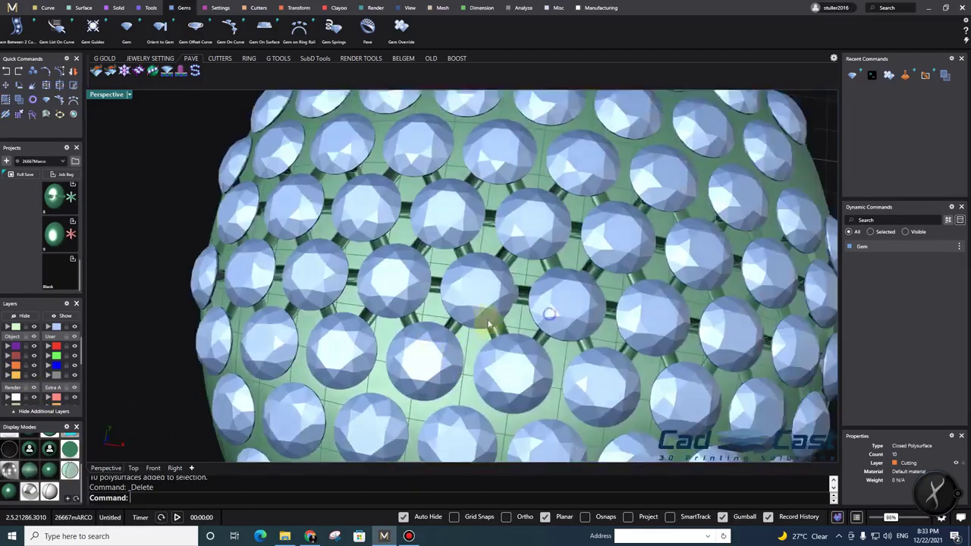
Examine the grooves cut between the gems of the finished rows on the dome
{"action": "scroll", "coordinate": [510, 327], "scroll_direction": "up", "scroll_amount": 6}
{"action": "right_click_drag", "start_coordinate": [536, 338], "coordinate": [500, 349]}
{"action": "scroll", "coordinate": [544, 349], "scroll_direction": "up", "scroll_amount": 6}
{"action": "scroll", "coordinate": [496, 323], "scroll_direction": "down", "scroll_amount": 4}
{"action": "scroll", "coordinate": [500, 322], "scroll_direction": "down", "scroll_amount": 4}
{"action": "right_click_drag", "start_coordinate": [500, 312], "coordinate": [490, 288]}
{"action": "scroll", "coordinate": [489, 290], "scroll_direction": "up", "scroll_amount": 3}
{"action": "right_click_drag", "start_coordinate": [493, 336], "coordinate": [516, 337]}
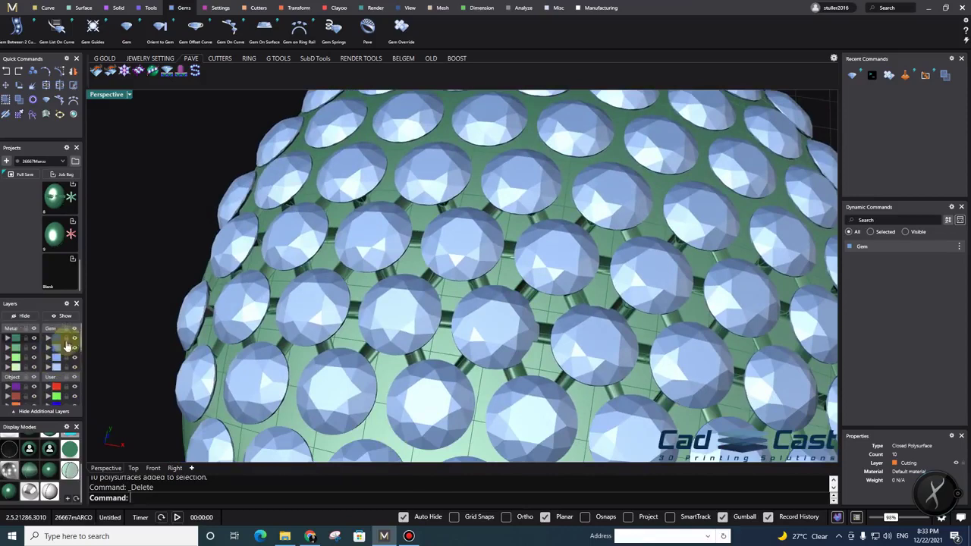
Hide the pave gems' layer to inspect the cut dome surface, and show the gems again
{"action": "scroll", "coordinate": [423, 334], "scroll_direction": "down", "scroll_amount": 2}
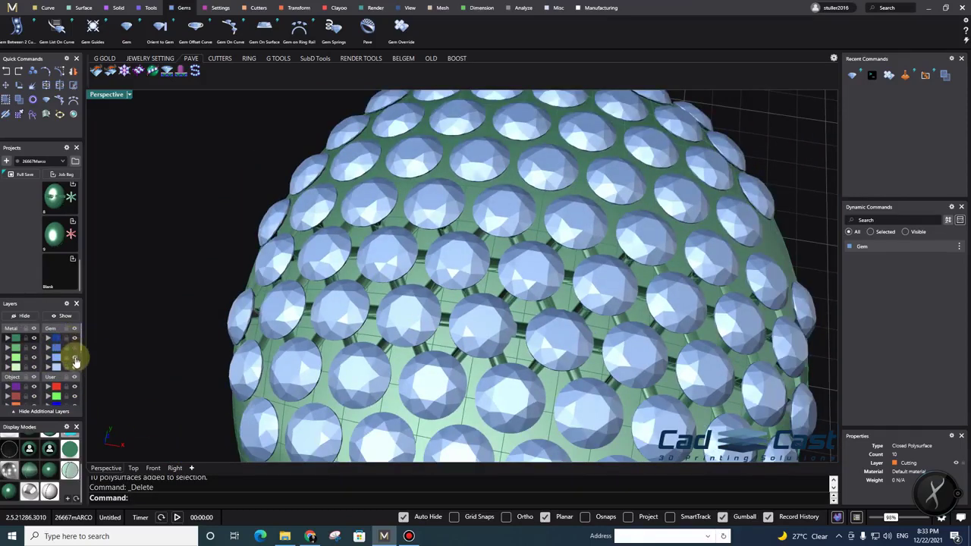
{"action": "left_click", "coordinate": [75, 359]}
{"action": "scroll", "coordinate": [499, 351], "scroll_direction": "down", "scroll_amount": 2}
{"action": "right_click_drag", "start_coordinate": [499, 351], "coordinate": [427, 364]}
{"action": "right_click_drag", "start_coordinate": [576, 371], "coordinate": [520, 382]}
{"action": "left_click", "coordinate": [74, 358]}
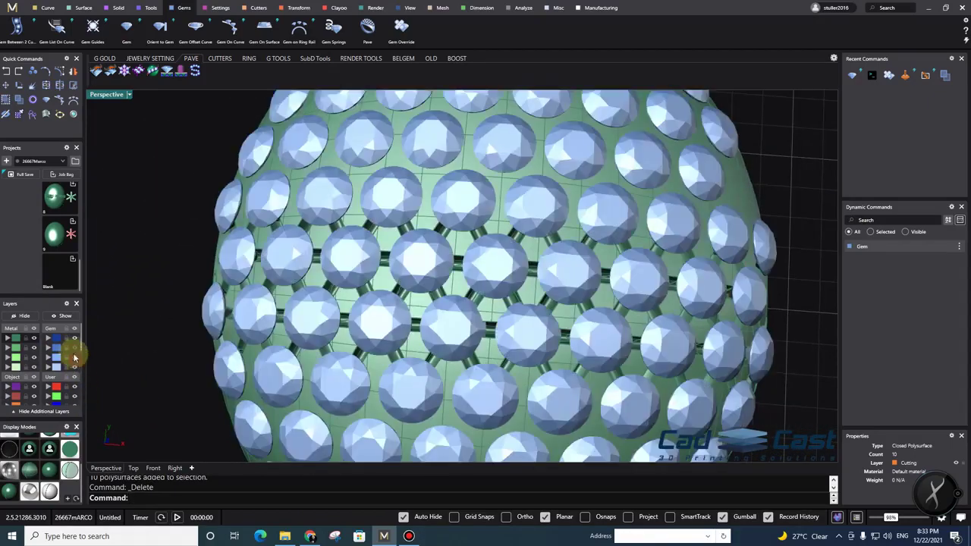
Rotate one gem in the most recently cut row about its own axis
{"action": "scroll", "coordinate": [504, 347], "scroll_direction": "down", "scroll_amount": 6}
{"action": "scroll", "coordinate": [507, 346], "scroll_direction": "up", "scroll_amount": 6}
{"action": "right_click_drag", "start_coordinate": [498, 347], "coordinate": [453, 301]}
{"action": "scroll", "coordinate": [497, 350], "scroll_direction": "down", "scroll_amount": 4}
{"action": "scroll", "coordinate": [423, 297], "scroll_direction": "up", "scroll_amount": 6}
{"action": "left_click", "coordinate": [422, 297]}
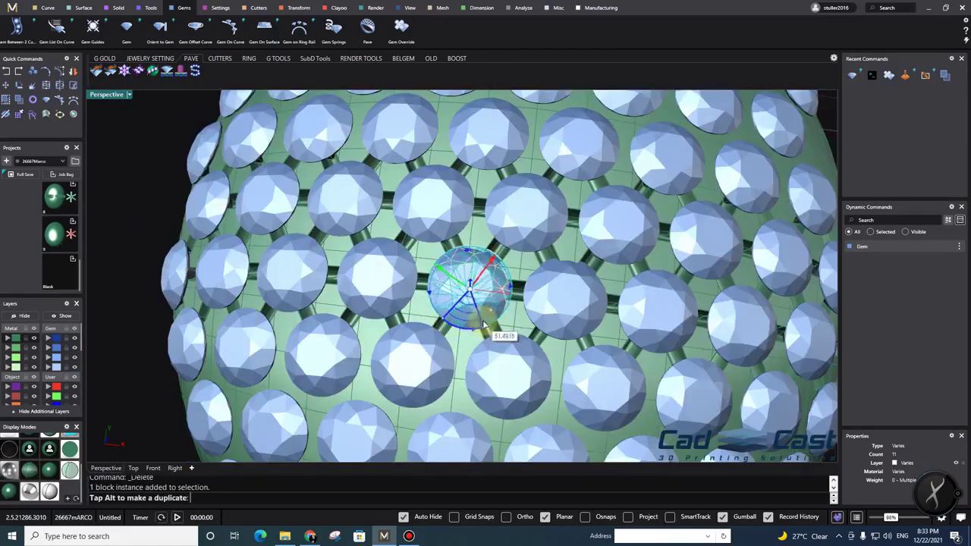
{"action": "scroll", "coordinate": [492, 319], "scroll_direction": "down", "scroll_amount": 3}
{"action": "key", "text": "Escape"}
{"action": "mouse_move", "coordinate": [485, 299]}
{"action": "right_mouse_down"}
{"action": "mouse_move", "coordinate": [486, 280]}
{"action": "mouse_move", "coordinate": [496, 284]}
{"action": "mouse_move", "coordinate": [485, 253]}
{"action": "mouse_move", "coordinate": [516, 254]}
{"action": "mouse_move", "coordinate": [497, 331]}
{"action": "mouse_move", "coordinate": [497, 305]}
{"action": "right_mouse_up"}
{"action": "scroll", "coordinate": [495, 284], "scroll_direction": "up", "scroll_amount": 4}
{"action": "key", "text": "Escape"}
Rotate two more gems near the cut rows about their own axes
{"action": "left_click", "coordinate": [518, 255]}
{"action": "left_click_drag", "start_coordinate": [457, 346], "coordinate": [418, 307]}
{"action": "right_click_drag", "start_coordinate": [576, 334], "coordinate": [524, 377]}
{"action": "left_click", "coordinate": [546, 338]}
{"action": "left_click_drag", "start_coordinate": [493, 393], "coordinate": [481, 376]}
{"action": "right_click_drag", "start_coordinate": [560, 343], "coordinate": [623, 337]}
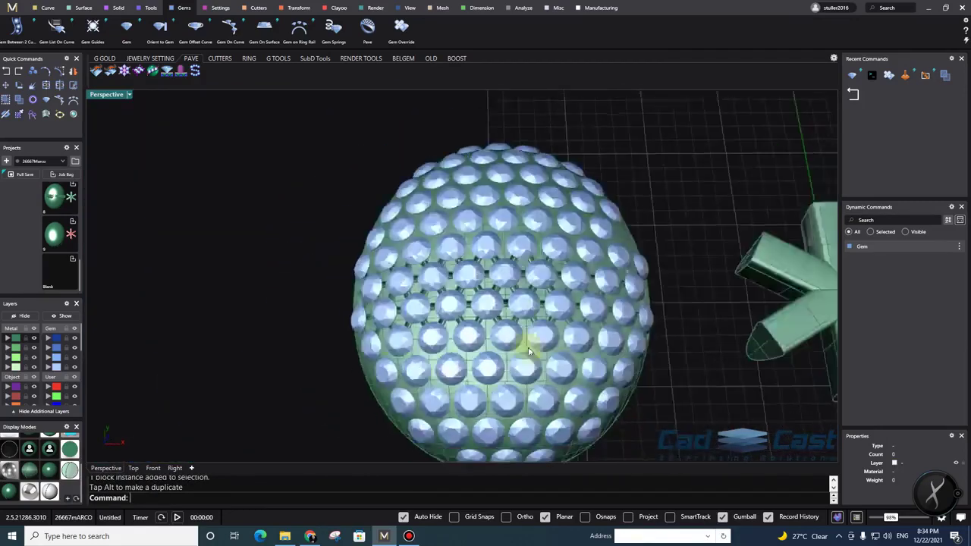
{"action": "scroll", "coordinate": [526, 342], "scroll_direction": "up", "scroll_amount": 4}
{"action": "scroll", "coordinate": [522, 296], "scroll_direction": "down", "scroll_amount": 2}
{"action": "scroll", "coordinate": [529, 349], "scroll_direction": "down", "scroll_amount": 4}
{"action": "scroll", "coordinate": [520, 317], "scroll_direction": "up", "scroll_amount": 4}
{"action": "scroll", "coordinate": [521, 346], "scroll_direction": "down", "scroll_amount": 2}
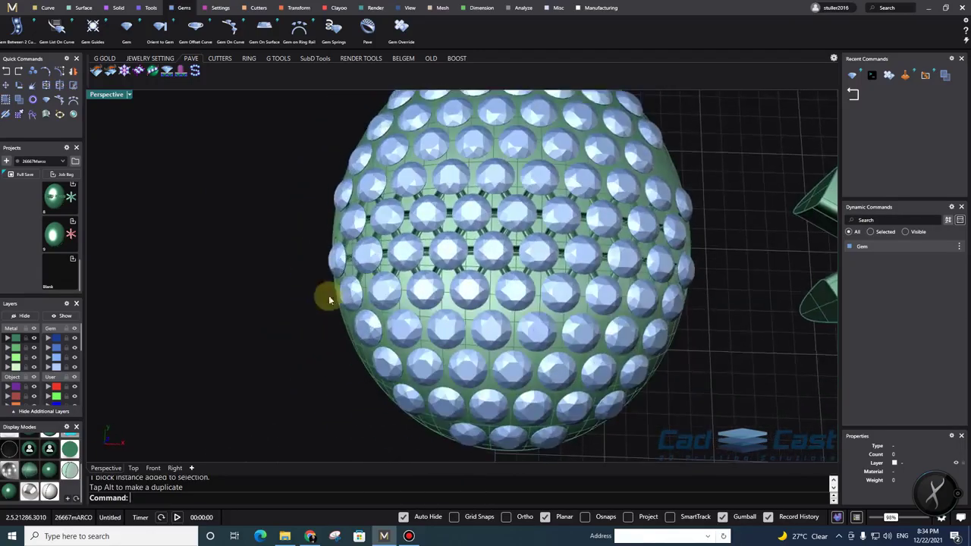
{"action": "right_click_drag", "start_coordinate": [305, 261], "coordinate": [317, 275]}
{"action": "left_click_drag", "start_coordinate": [683, 319], "coordinate": [714, 317]}
{"action": "right_click_drag", "start_coordinate": [696, 351], "coordinate": [511, 288]}
{"action": "scroll", "coordinate": [510, 302], "scroll_direction": "up", "scroll_amount": 5}
{"action": "right_click", "coordinate": [510, 288]}
{"action": "right_click", "coordinate": [511, 288]}
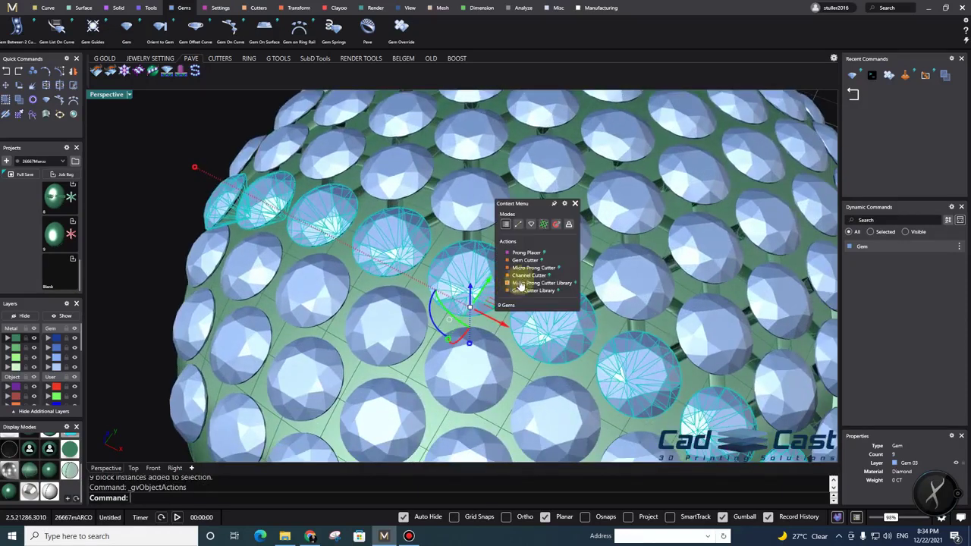
{"action": "left_click", "coordinate": [536, 286]}
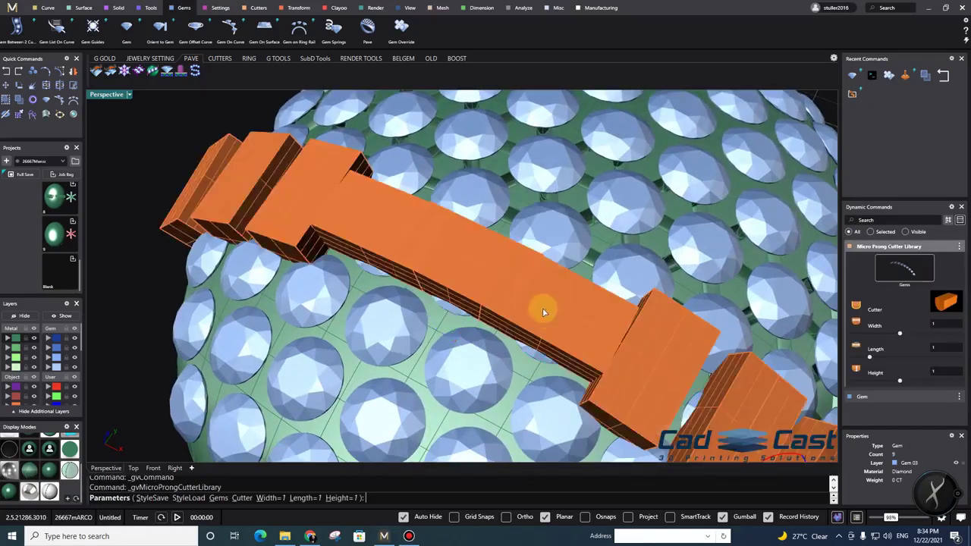
{"action": "scroll", "coordinate": [551, 318], "scroll_direction": "down", "scroll_amount": 5}
{"action": "right_click_drag", "start_coordinate": [521, 310], "coordinate": [557, 325]}
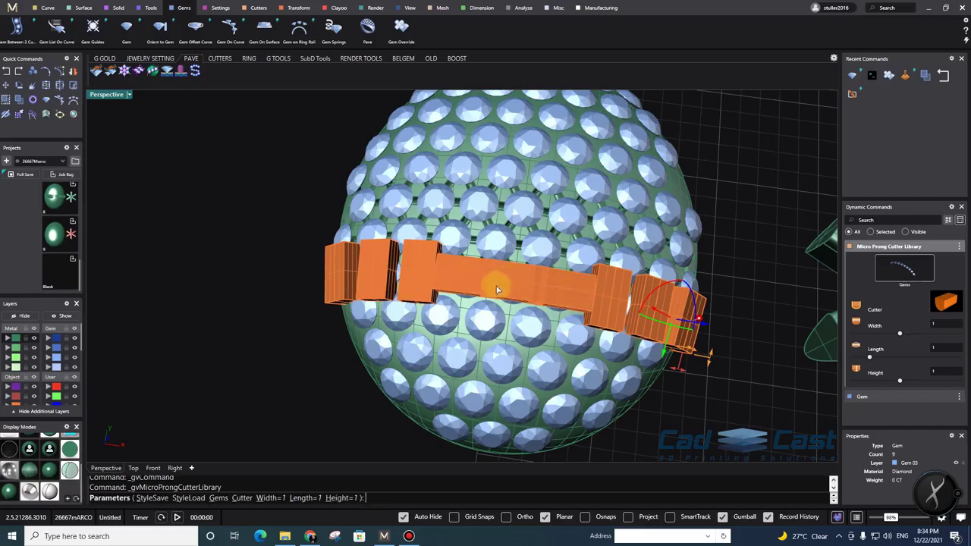
{"action": "right_click_drag", "start_coordinate": [499, 295], "coordinate": [506, 305]}
{"action": "right_click_drag", "start_coordinate": [581, 331], "coordinate": [520, 286]}
{"action": "scroll", "coordinate": [521, 277], "scroll_direction": "up", "scroll_amount": 5}
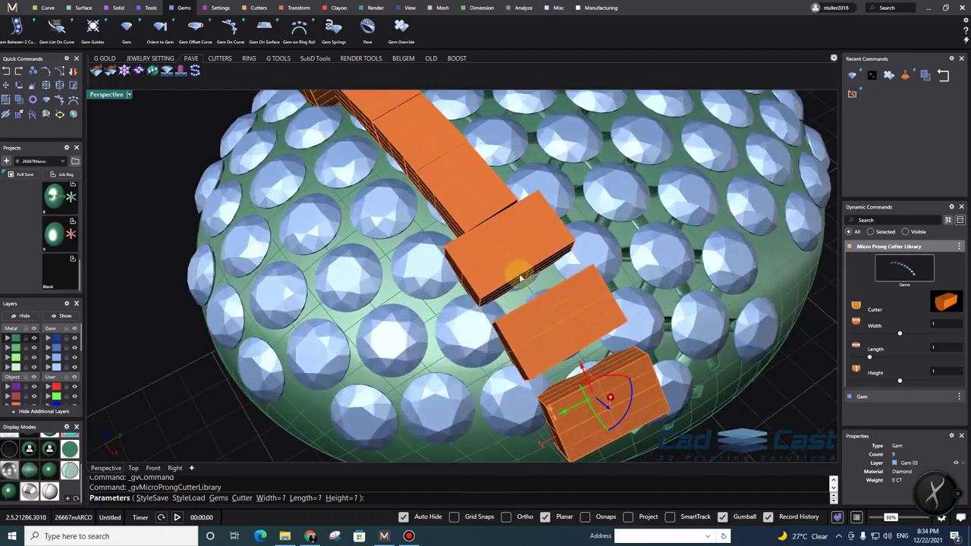
{"action": "scroll", "coordinate": [489, 316], "scroll_direction": "down", "scroll_amount": 4}
{"action": "right_click_drag", "start_coordinate": [487, 314], "coordinate": [445, 300]}
{"action": "scroll", "coordinate": [523, 257], "scroll_direction": "up", "scroll_amount": 2}
{"action": "key", "text": "Escape"}
Try to rotate a gem in the next uncut row with the gumball and undo the rotation
{"action": "scroll", "coordinate": [455, 299], "scroll_direction": "down", "scroll_amount": 4}
{"action": "right_click_drag", "start_coordinate": [502, 276], "coordinate": [509, 234]}
{"action": "scroll", "coordinate": [500, 295], "scroll_direction": "up", "scroll_amount": 6}
{"action": "left_click", "coordinate": [498, 296]}
{"action": "right_click_drag", "start_coordinate": [510, 233], "coordinate": [462, 351], "text": "shift"}
{"action": "scroll", "coordinate": [506, 279], "scroll_direction": "up", "scroll_amount": 4}
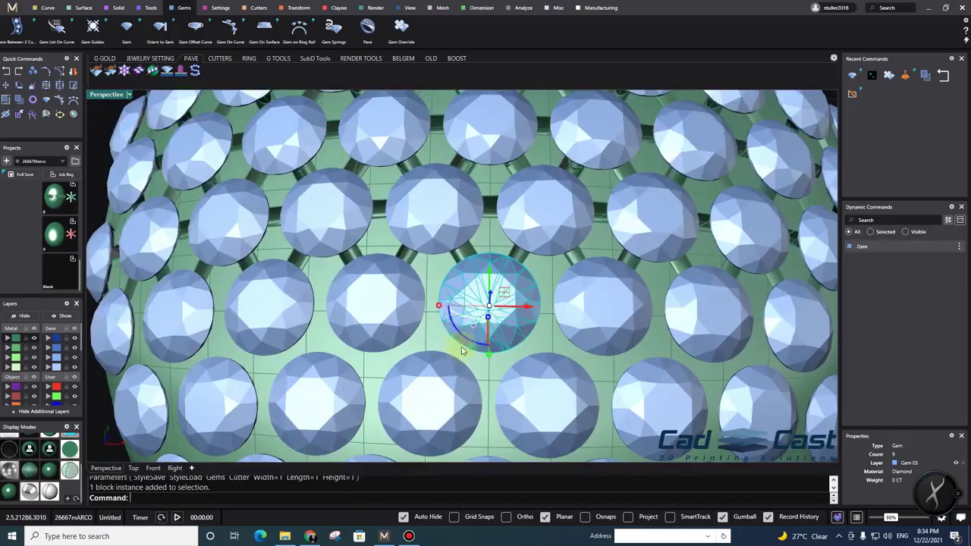
{"action": "left_click_drag", "start_coordinate": [466, 338], "coordinate": [510, 329]}
{"action": "right_click_drag", "start_coordinate": [510, 330], "coordinate": [532, 248]}
{"action": "scroll", "coordinate": [498, 220], "scroll_direction": "down", "scroll_amount": 6}
{"action": "right_click_drag", "start_coordinate": [494, 218], "coordinate": [407, 282]}
{"action": "scroll", "coordinate": [497, 303], "scroll_direction": "up", "scroll_amount": 2}
{"action": "key", "text": "ctrl+z"}
Align the gumball to the object and rotate the gem in the next uncut row about its own axis
{"action": "scroll", "coordinate": [500, 211], "scroll_direction": "up", "scroll_amount": 3}
{"action": "left_click", "coordinate": [512, 304]}
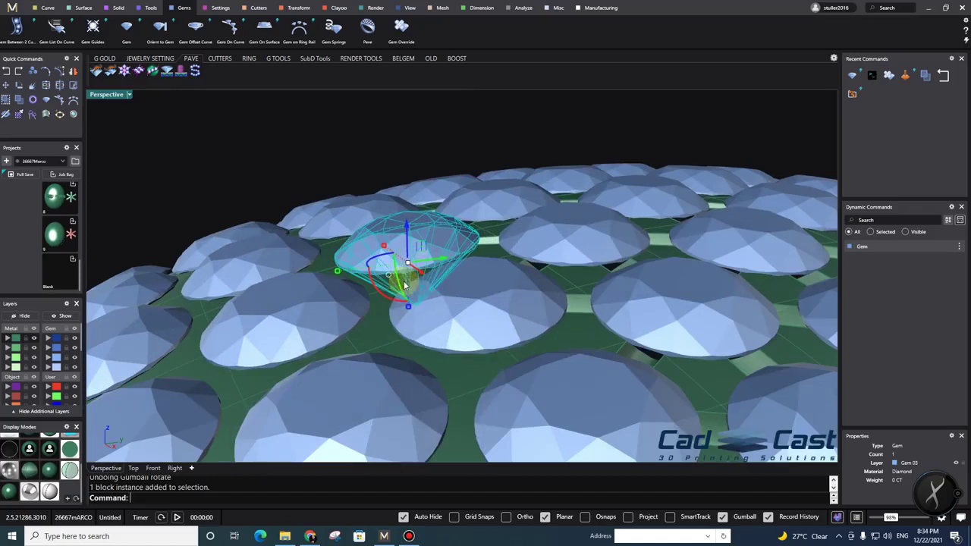
{"action": "left_click", "coordinate": [389, 276]}
{"action": "left_click", "coordinate": [427, 355]}
{"action": "right_click_drag", "start_coordinate": [427, 305], "coordinate": [486, 336]}
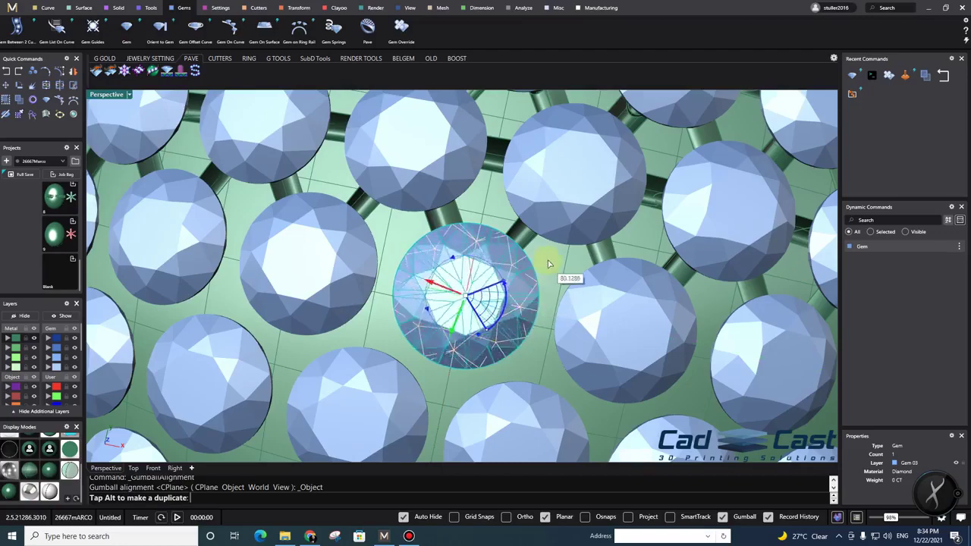
{"action": "left_click_drag", "start_coordinate": [552, 247], "coordinate": [552, 247]}
{"action": "scroll", "coordinate": [550, 250], "scroll_direction": "down", "scroll_amount": 4}
{"action": "right_click_drag", "start_coordinate": [537, 318], "coordinate": [517, 339]}
{"action": "key", "text": "Escape"}
Rotate two more gems of the same uncut row about their own axes by roughly a quarter turn
{"action": "left_click", "coordinate": [596, 282]}
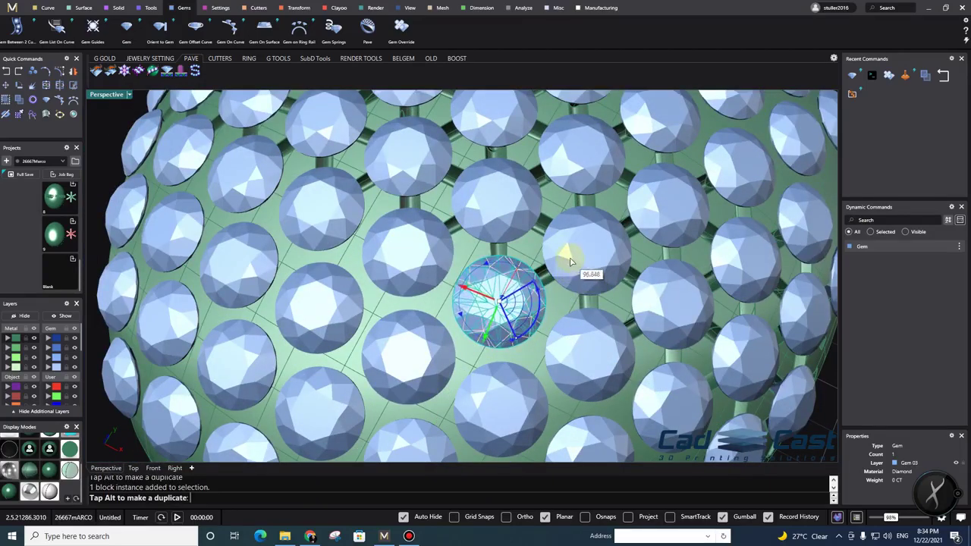
{"action": "left_click_drag", "start_coordinate": [572, 272], "coordinate": [573, 274]}
{"action": "right_click_drag", "start_coordinate": [574, 276], "coordinate": [609, 326]}
{"action": "scroll", "coordinate": [548, 324], "scroll_direction": "down", "scroll_amount": 4}
{"action": "left_click", "coordinate": [462, 288]}
{"action": "scroll", "coordinate": [462, 293], "scroll_direction": "up", "scroll_amount": 4}
{"action": "mouse_move", "coordinate": [487, 308]}
{"action": "right_mouse_down"}
{"action": "mouse_move", "coordinate": [464, 207]}
{"action": "mouse_move", "coordinate": [491, 314]}
{"action": "right_mouse_up"}
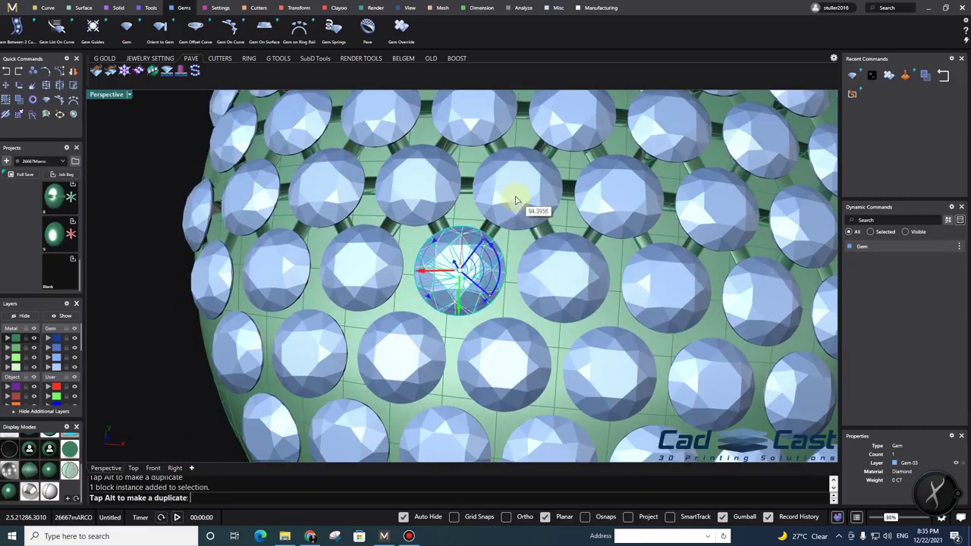
{"action": "left_click", "coordinate": [511, 239]}
{"action": "mouse_move", "coordinate": [507, 363]}
{"action": "right_mouse_down"}
{"action": "mouse_move", "coordinate": [516, 230]}
{"action": "mouse_move", "coordinate": [520, 364]}
{"action": "right_mouse_up"}
Apply the Micro Prong Cutter Library to the row's nine gems with the custom six-armed cutter
{"action": "scroll", "coordinate": [519, 357], "scroll_direction": "down", "scroll_amount": 5}
{"action": "right_click_drag", "start_coordinate": [507, 311], "coordinate": [516, 312]}
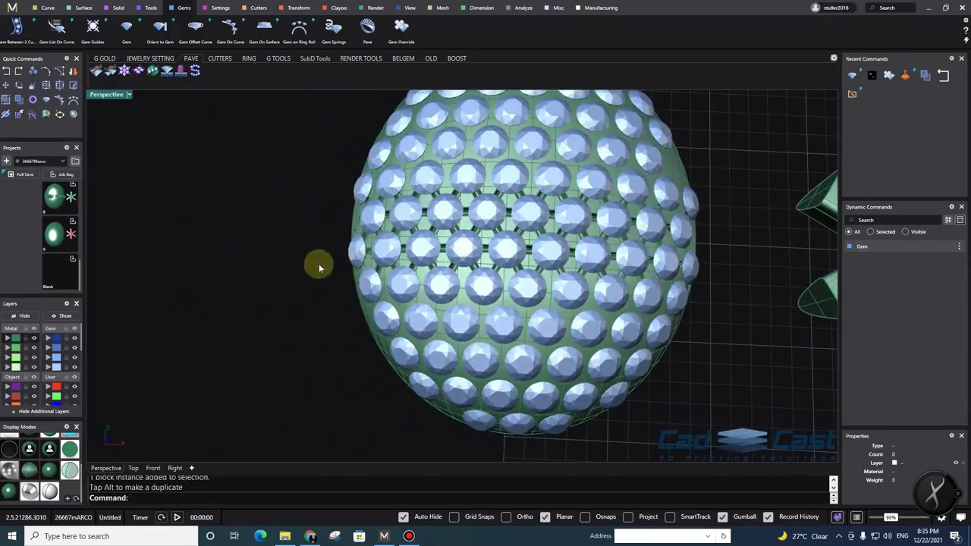
{"action": "left_click_drag", "start_coordinate": [735, 336], "coordinate": [736, 338]}
{"action": "right_click_drag", "start_coordinate": [569, 385], "coordinate": [502, 314]}
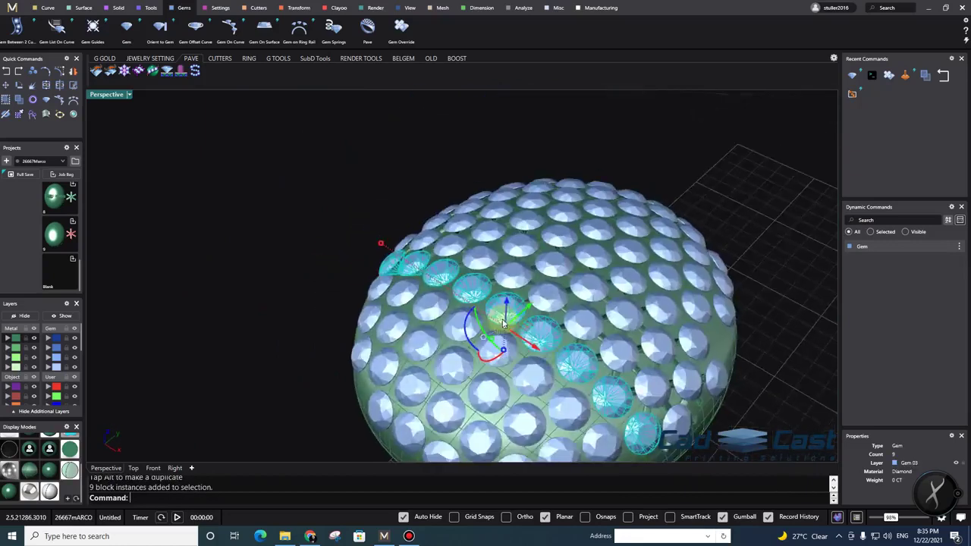
{"action": "scroll", "coordinate": [500, 313], "scroll_direction": "up", "scroll_amount": 6}
{"action": "middle_click", "coordinate": [509, 294]}
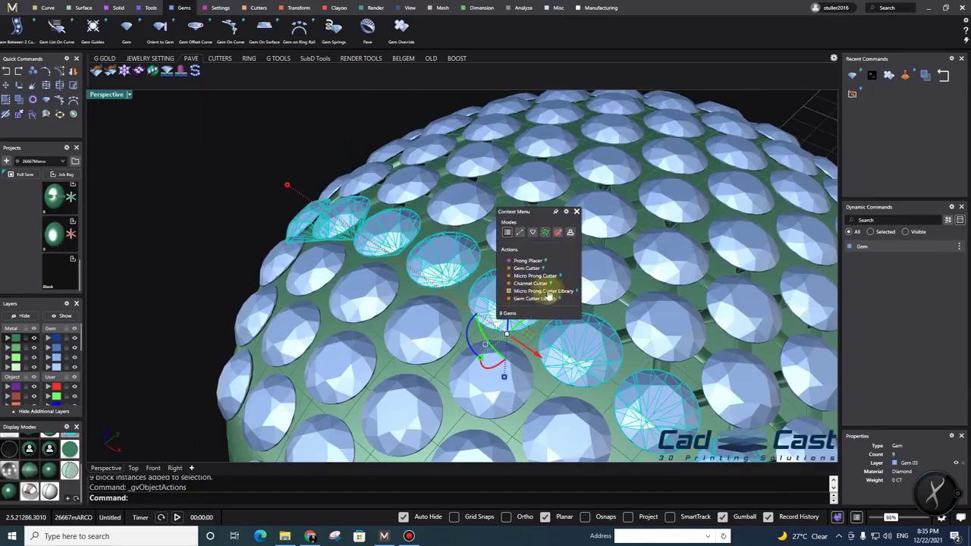
{"action": "left_click", "coordinate": [551, 292]}
{"action": "right_click_drag", "start_coordinate": [498, 287], "coordinate": [471, 285]}
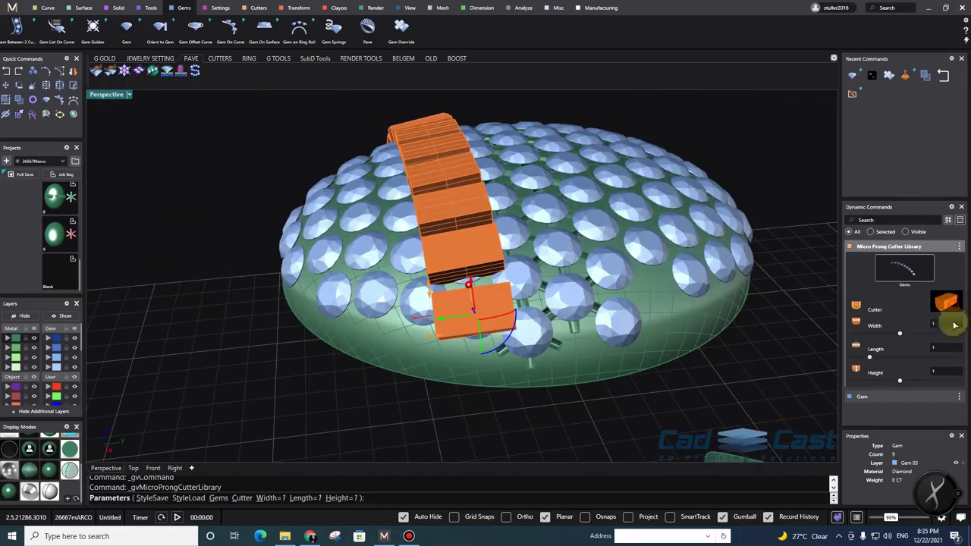
{"action": "left_click", "coordinate": [950, 307]}
{"action": "double_click", "coordinate": [252, 361]}
{"action": "right_click_drag", "start_coordinate": [409, 202], "coordinate": [506, 307]}
Set the nine new cutters' length to 1.3 mm and their width to 1.3 mm
{"action": "scroll", "coordinate": [494, 306], "scroll_direction": "up", "scroll_amount": 4}
{"action": "scroll", "coordinate": [506, 306], "scroll_direction": "up", "scroll_amount": 2}
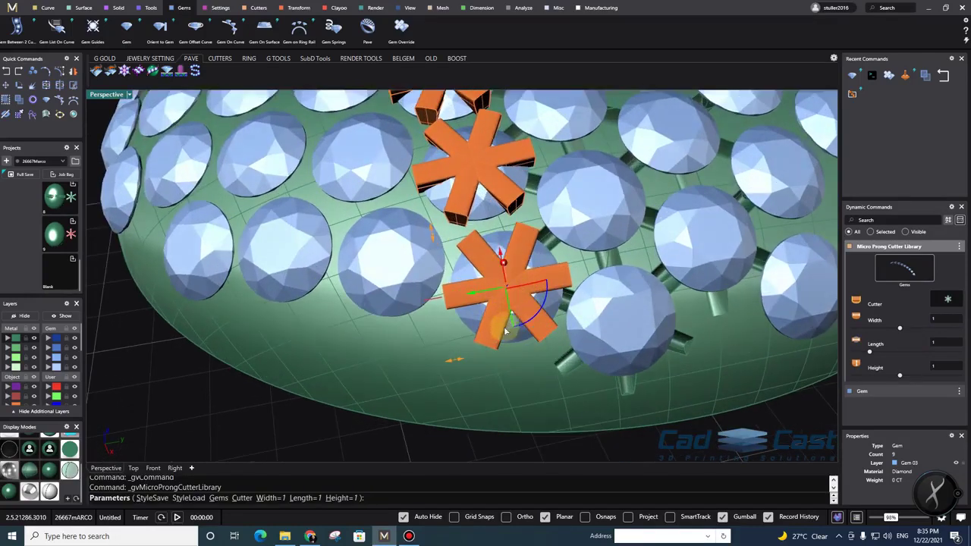
{"action": "type", "text": "1.3"}
{"action": "key", "text": "Return"}
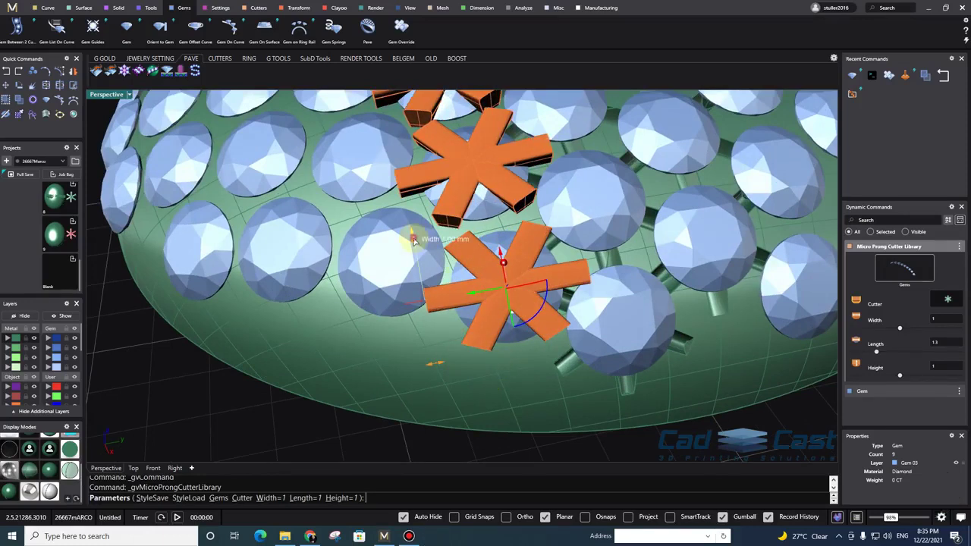
{"action": "scroll", "coordinate": [466, 311], "scroll_direction": "down", "scroll_amount": 4}
{"action": "right_click_drag", "start_coordinate": [466, 311], "coordinate": [500, 300]}
{"action": "scroll", "coordinate": [504, 322], "scroll_direction": "up", "scroll_amount": 5}
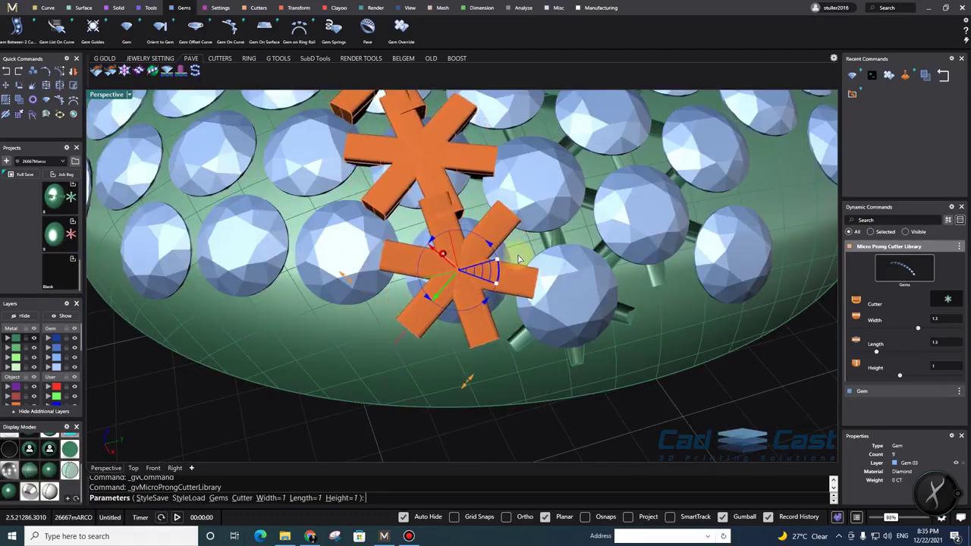
Rotate the nine cutters so one pair of arms follows the row and the others point between neighbouring gems, checking them along the dome
{"action": "scroll", "coordinate": [518, 267], "scroll_direction": "down", "scroll_amount": 6}
{"action": "right_click_drag", "start_coordinate": [519, 267], "coordinate": [494, 329]}
{"action": "scroll", "coordinate": [503, 368], "scroll_direction": "down", "scroll_amount": 4}
{"action": "scroll", "coordinate": [539, 332], "scroll_direction": "up", "scroll_amount": 6}
{"action": "scroll", "coordinate": [508, 346], "scroll_direction": "down", "scroll_amount": 7}
{"action": "scroll", "coordinate": [562, 344], "scroll_direction": "up", "scroll_amount": 5}
{"action": "scroll", "coordinate": [586, 344], "scroll_direction": "down", "scroll_amount": 5}
{"action": "scroll", "coordinate": [480, 296], "scroll_direction": "up", "scroll_amount": 3}
{"action": "scroll", "coordinate": [494, 329], "scroll_direction": "up", "scroll_amount": 5}
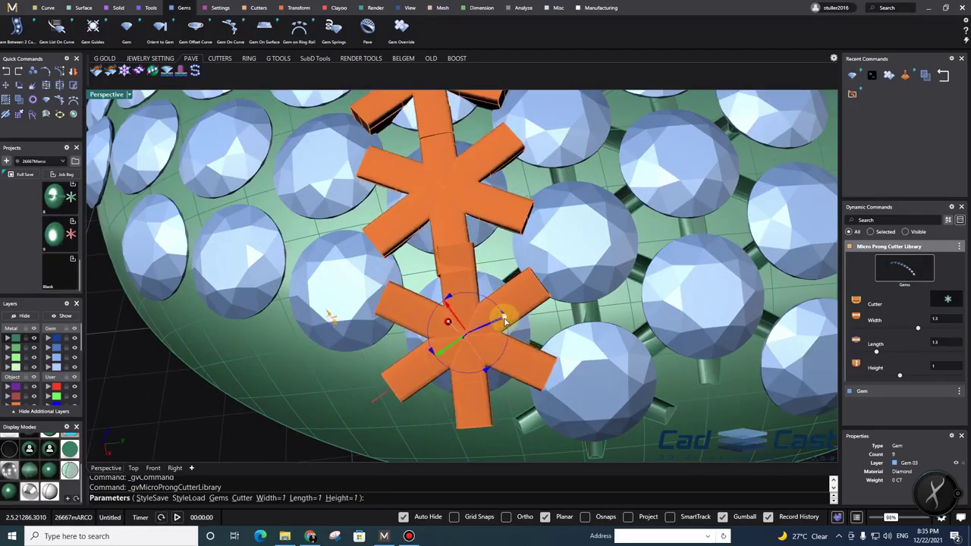
Check the nine cutters' arm alignment along the row and accept the micro prong cutters
{"action": "scroll", "coordinate": [505, 318], "scroll_direction": "down", "scroll_amount": 5}
{"action": "right_click_drag", "start_coordinate": [481, 267], "coordinate": [513, 356]}
{"action": "scroll", "coordinate": [523, 317], "scroll_direction": "up", "scroll_amount": 3}
{"action": "right_click_drag", "start_coordinate": [525, 319], "coordinate": [661, 320]}
{"action": "scroll", "coordinate": [561, 312], "scroll_direction": "down", "scroll_amount": 3}
{"action": "right_click_drag", "start_coordinate": [509, 314], "coordinate": [587, 279]}
{"action": "scroll", "coordinate": [495, 356], "scroll_direction": "up", "scroll_amount": 3}
{"action": "right_click_drag", "start_coordinate": [494, 355], "coordinate": [509, 323]}
{"action": "scroll", "coordinate": [511, 320], "scroll_direction": "down", "scroll_amount": 5}
{"action": "right_click_drag", "start_coordinate": [627, 237], "coordinate": [481, 342]}
{"action": "right_click", "coordinate": [481, 341]}
Ungroup the row of nine cutters so each one can be edited separately
{"action": "scroll", "coordinate": [531, 334], "scroll_direction": "up", "scroll_amount": 4}
{"action": "right_click_drag", "start_coordinate": [576, 341], "coordinate": [549, 320]}
{"action": "left_click", "coordinate": [470, 262]}
{"action": "type", "text": "Ungroup"}
{"action": "key", "text": "Return"}
{"action": "key", "text": "Escape"}
Realign the gumball to the tilt of the cutter at one end of the row and rotate that cutter slightly about its own axis
{"action": "scroll", "coordinate": [547, 320], "scroll_direction": "up", "scroll_amount": 4}
{"action": "left_click", "coordinate": [522, 311]}
{"action": "scroll", "coordinate": [501, 326], "scroll_direction": "up", "scroll_amount": 2}
{"action": "right_click_drag", "start_coordinate": [489, 330], "coordinate": [356, 262]}
{"action": "scroll", "coordinate": [394, 262], "scroll_direction": "up", "scroll_amount": 4}
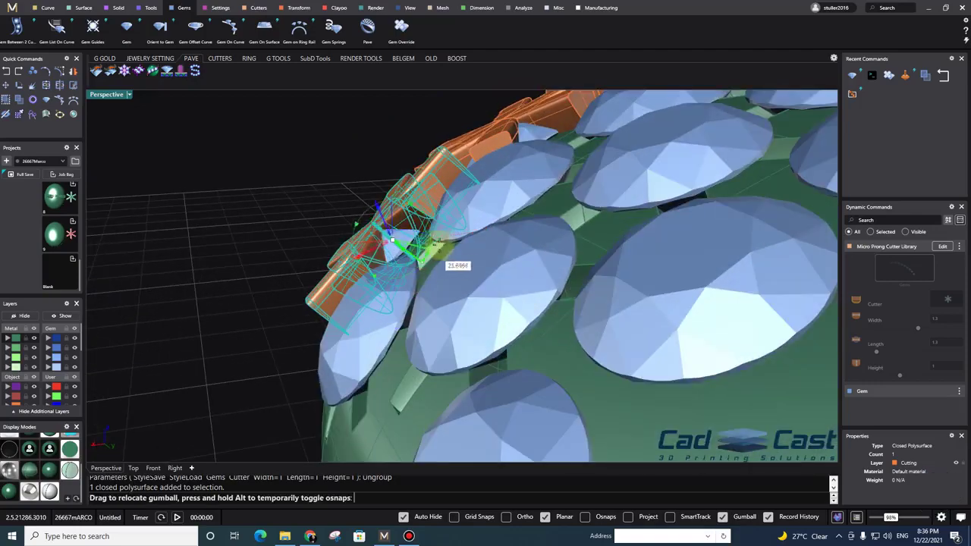
{"action": "left_click_drag", "start_coordinate": [444, 233], "coordinate": [446, 234], "text": "ctrl"}
{"action": "right_click_drag", "start_coordinate": [446, 234], "coordinate": [582, 330]}
{"action": "scroll", "coordinate": [489, 285], "scroll_direction": "up", "scroll_amount": 2}
{"action": "right_click_drag", "start_coordinate": [483, 326], "coordinate": [472, 376]}
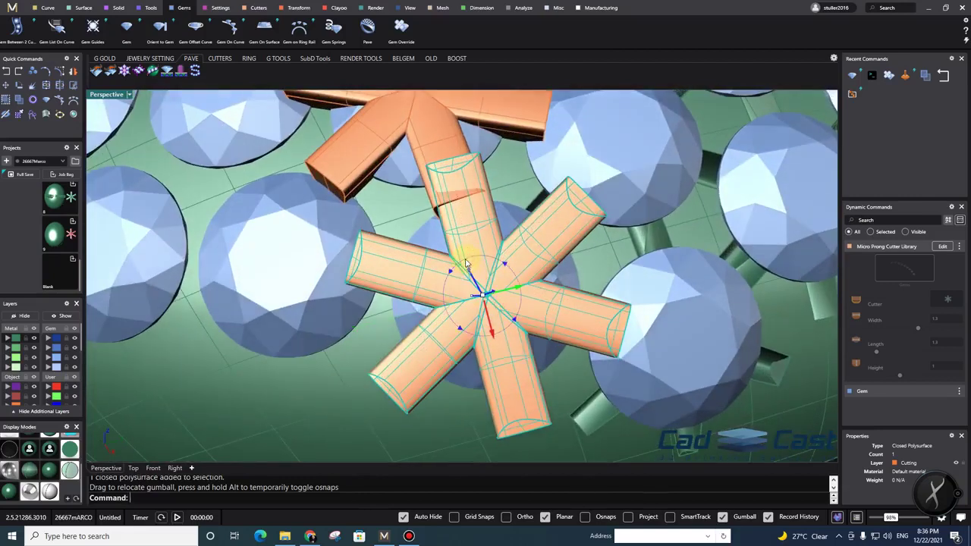
{"action": "left_click_drag", "start_coordinate": [466, 262], "coordinate": [466, 263]}
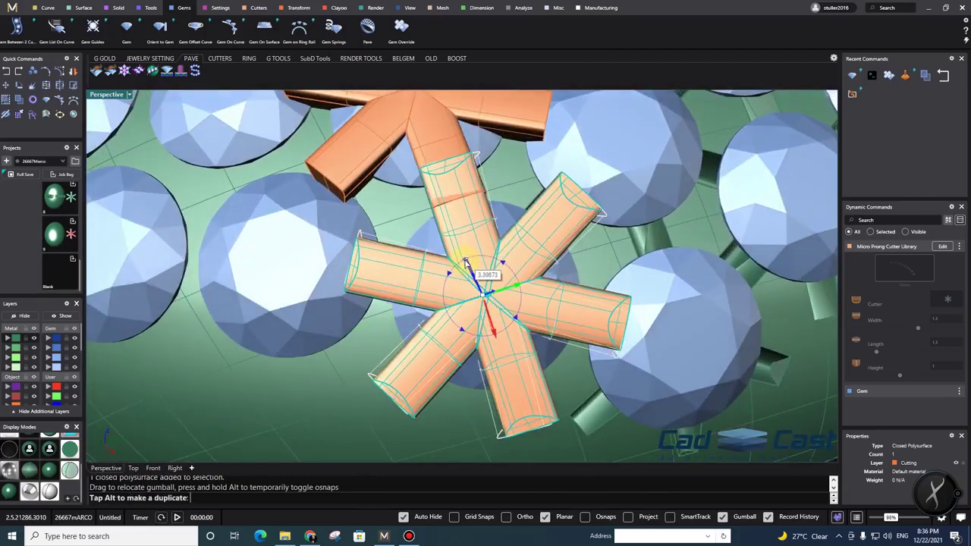
{"action": "left_click_drag", "start_coordinate": [466, 263], "coordinate": [466, 263]}
{"action": "key", "text": "Escape"}
Ungroup and select the cutter at the row's opposite end, realign its gumball and rotate it to line up with its neighbour
{"action": "scroll", "coordinate": [467, 267], "scroll_direction": "down", "scroll_amount": 5}
{"action": "right_click_drag", "start_coordinate": [476, 318], "coordinate": [370, 302]}
{"action": "scroll", "coordinate": [401, 309], "scroll_direction": "down", "scroll_amount": 4}
{"action": "scroll", "coordinate": [400, 308], "scroll_direction": "up", "scroll_amount": 5}
{"action": "scroll", "coordinate": [537, 307], "scroll_direction": "up", "scroll_amount": 4}
{"action": "scroll", "coordinate": [535, 335], "scroll_direction": "down", "scroll_amount": 5}
{"action": "type", "text": "un"}
{"action": "key", "text": "Return"}
{"action": "scroll", "coordinate": [526, 337], "scroll_direction": "up", "scroll_amount": 5}
{"action": "left_click_drag", "start_coordinate": [399, 298], "coordinate": [400, 299], "text": "ctrl"}
{"action": "right_click_drag", "start_coordinate": [436, 318], "coordinate": [614, 235]}
{"action": "left_click_drag", "start_coordinate": [608, 234], "coordinate": [609, 235], "text": "ctrl"}
{"action": "right_click_drag", "start_coordinate": [609, 235], "coordinate": [605, 328]}
{"action": "left_click_drag", "start_coordinate": [605, 327], "coordinate": [601, 347]}
{"action": "scroll", "coordinate": [561, 331], "scroll_direction": "down", "scroll_amount": 6}
{"action": "key", "text": "Escape"}
Subtract all nine cutters from the dome with Boolean Difference, keeping the input objects
{"action": "right_click_drag", "start_coordinate": [557, 326], "coordinate": [581, 322]}
{"action": "scroll", "coordinate": [687, 287], "scroll_direction": "down", "scroll_amount": 4}
{"action": "scroll", "coordinate": [576, 320], "scroll_direction": "up", "scroll_amount": 4}
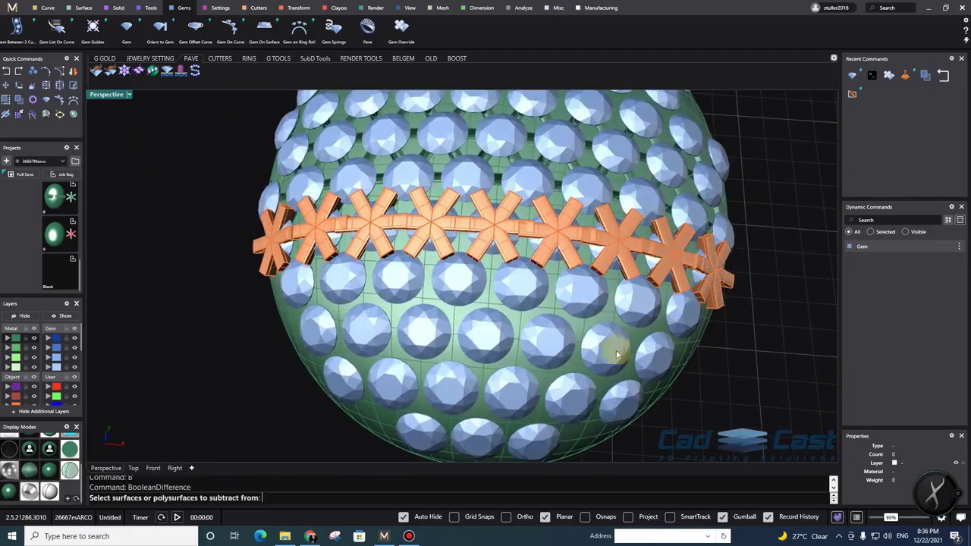
{"action": "left_click", "coordinate": [581, 332]}
{"action": "key", "text": "Return"}
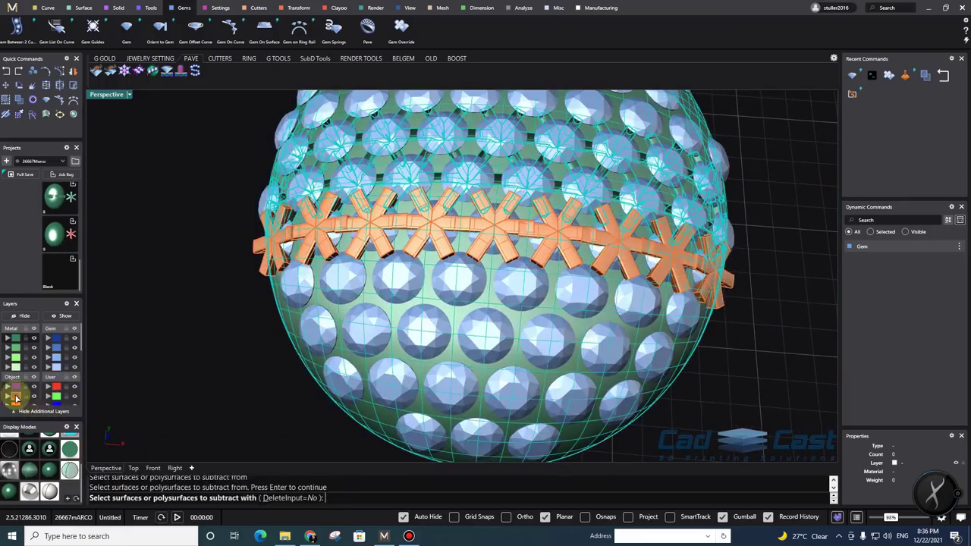
{"action": "left_click", "coordinate": [17, 387]}
{"action": "right_click_drag", "start_coordinate": [455, 279], "coordinate": [460, 284]}
{"action": "key", "text": "Return"}
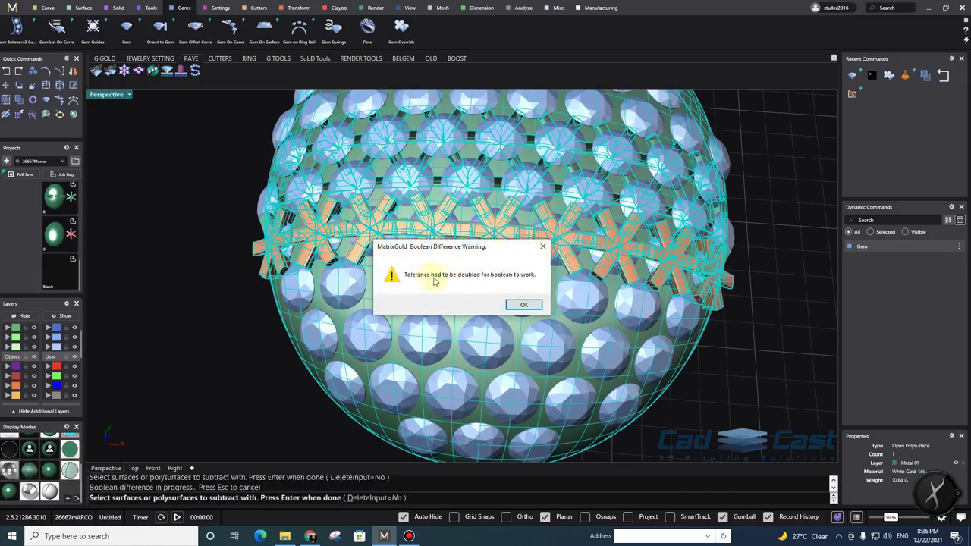
{"action": "left_click", "coordinate": [532, 304]}
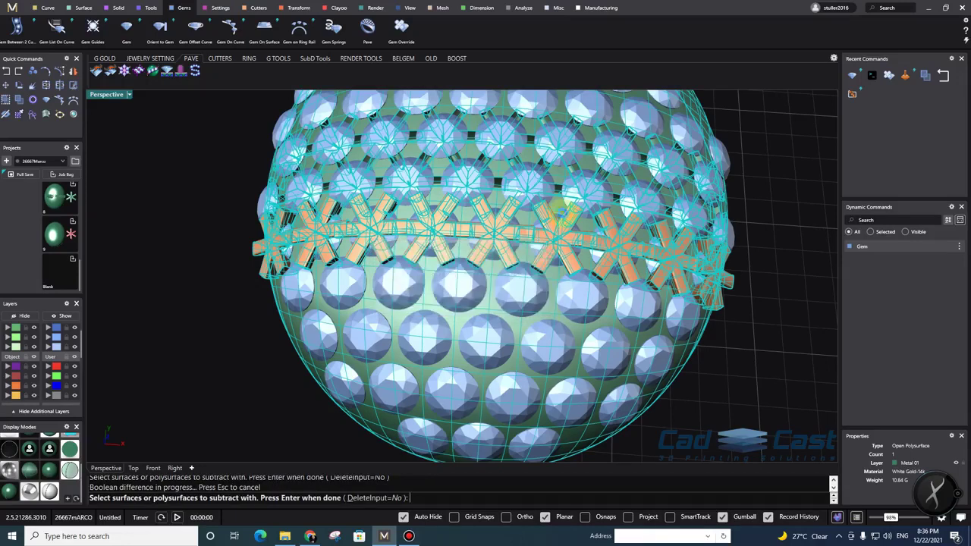
Delete the used cutters and the leftover uncut copy of the dome
{"action": "right_click_drag", "start_coordinate": [480, 291], "coordinate": [467, 307]}
{"action": "scroll", "coordinate": [460, 323], "scroll_direction": "up", "scroll_amount": 5}
{"action": "scroll", "coordinate": [460, 323], "scroll_direction": "down", "scroll_amount": 5}
{"action": "scroll", "coordinate": [467, 307], "scroll_direction": "up", "scroll_amount": 2}
{"action": "left_click", "coordinate": [462, 278]}
{"action": "scroll", "coordinate": [464, 278], "scroll_direction": "down", "scroll_amount": 5}
{"action": "key", "text": "Escape"}
Hide the gem layer to inspect the honeycomb grooves on the dome, and show the gems again
{"action": "right_click_drag", "start_coordinate": [539, 336], "coordinate": [493, 319]}
{"action": "right_click_drag", "start_coordinate": [560, 293], "coordinate": [556, 308]}
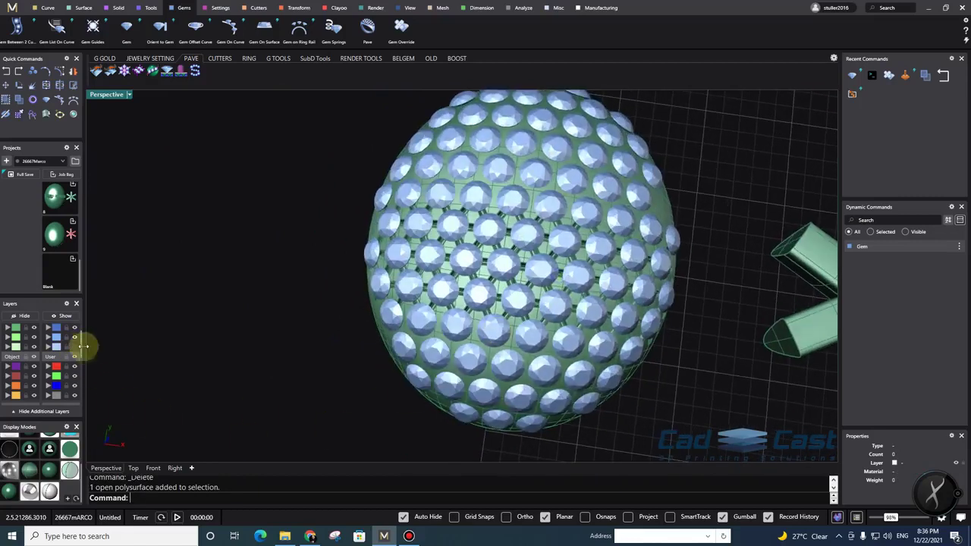
{"action": "left_click", "coordinate": [74, 345]}
{"action": "right_click_drag", "start_coordinate": [546, 271], "coordinate": [518, 269]}
{"action": "scroll", "coordinate": [518, 271], "scroll_direction": "up", "scroll_amount": 3}
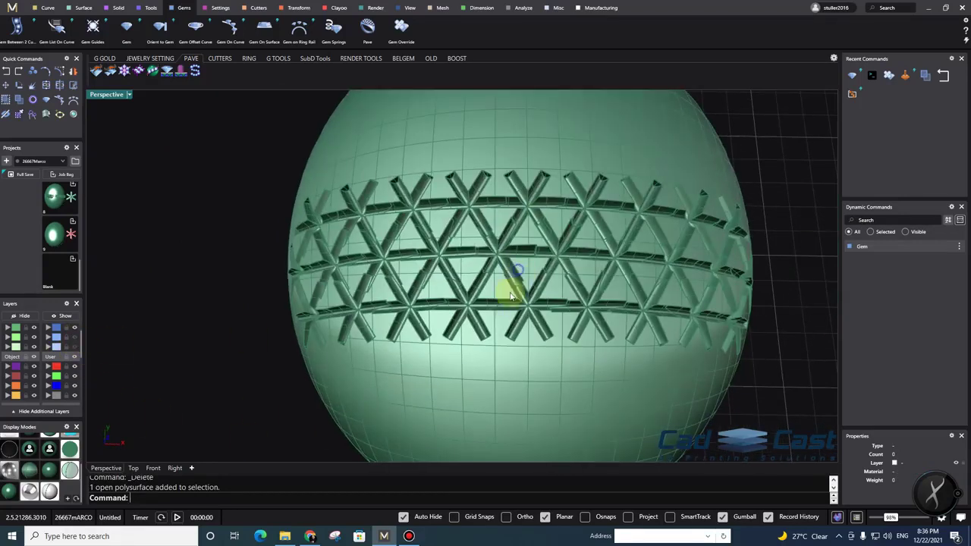
{"action": "left_click", "coordinate": [76, 345]}
Apply the Gem Cutter to sixteen gems in the middle of the three cut rows
{"action": "scroll", "coordinate": [522, 235], "scroll_direction": "down", "scroll_amount": 2}
{"action": "right_click_drag", "start_coordinate": [508, 237], "coordinate": [442, 293]}
{"action": "scroll", "coordinate": [414, 279], "scroll_direction": "up", "scroll_amount": 2}
{"action": "left_click", "coordinate": [402, 270]}
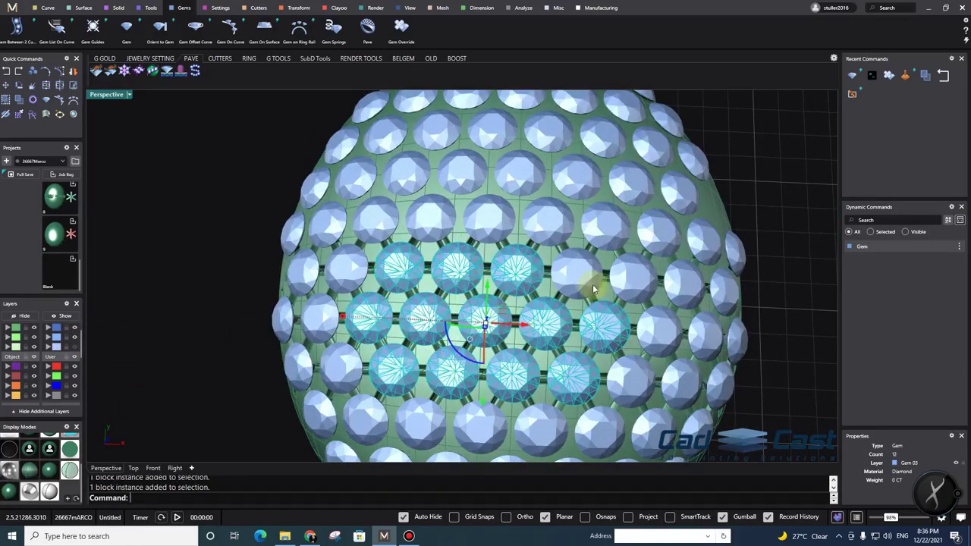
{"action": "scroll", "coordinate": [570, 400], "scroll_direction": "down", "scroll_amount": 2}
{"action": "right_click_drag", "start_coordinate": [570, 400], "coordinate": [611, 276]}
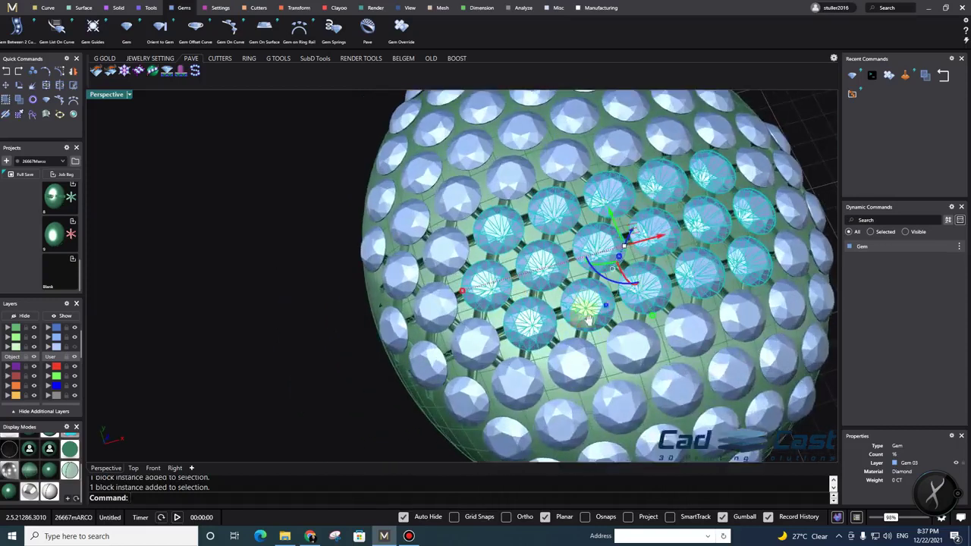
{"action": "scroll", "coordinate": [591, 276], "scroll_direction": "up", "scroll_amount": 2}
{"action": "middle_click", "coordinate": [572, 277]}
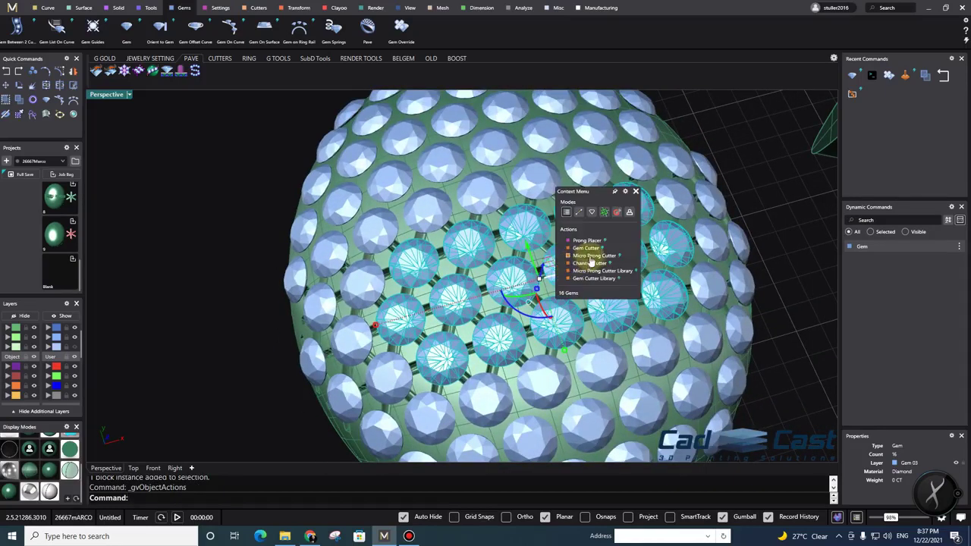
{"action": "scroll", "coordinate": [564, 313], "scroll_direction": "down", "scroll_amount": 2}
{"action": "right_click_drag", "start_coordinate": [564, 313], "coordinate": [499, 309]}
{"action": "scroll", "coordinate": [523, 191], "scroll_direction": "up", "scroll_amount": 2}
{"action": "scroll", "coordinate": [501, 334], "scroll_direction": "up", "scroll_amount": 2}
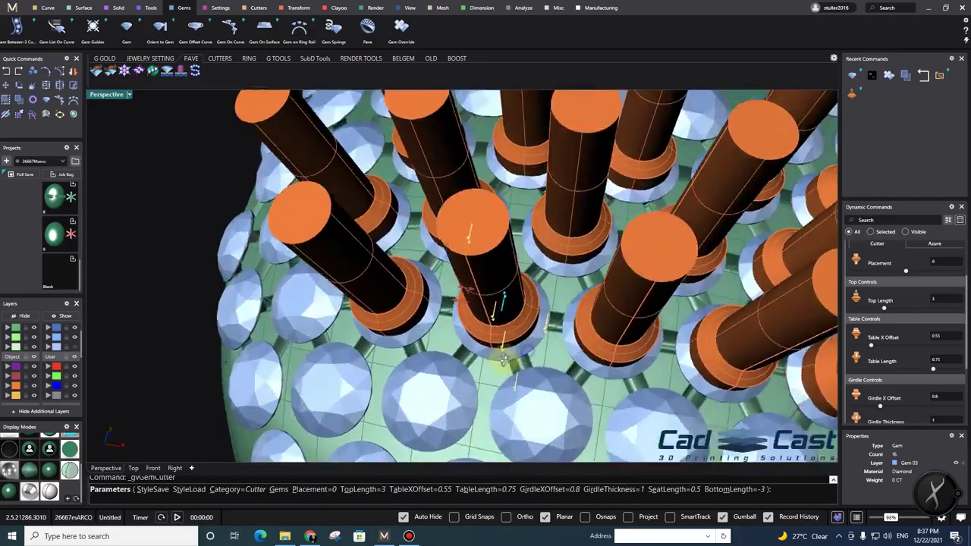
Set the gem cutters' table X offset to 0.7 and girdle X offset to 0.95, and accept them
{"action": "right_click_drag", "start_coordinate": [504, 357], "coordinate": [616, 322]}
{"action": "scroll", "coordinate": [499, 280], "scroll_direction": "up", "scroll_amount": 2}
{"action": "left_click_drag", "start_coordinate": [492, 282], "coordinate": [481, 282]}
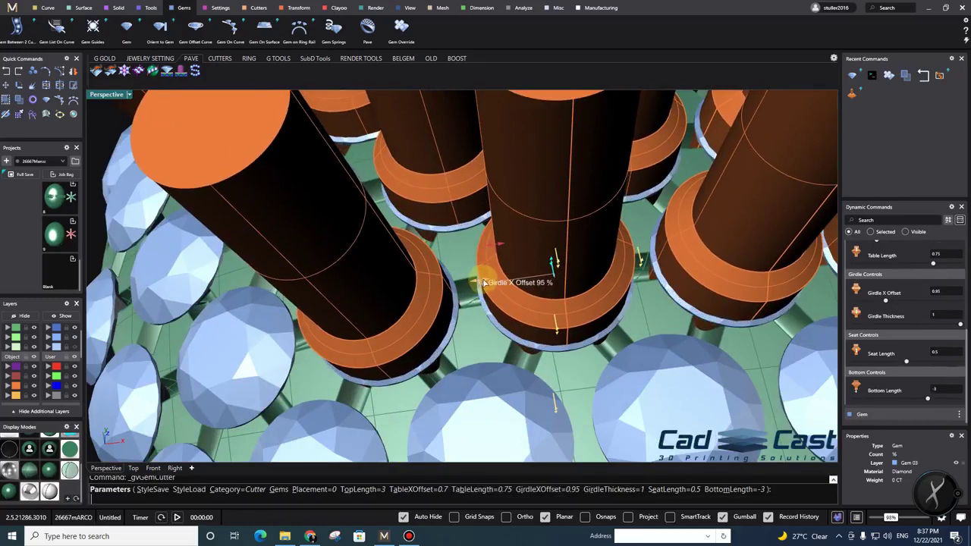
{"action": "left_click_drag", "start_coordinate": [482, 283], "coordinate": [483, 282]}
{"action": "scroll", "coordinate": [496, 292], "scroll_direction": "down", "scroll_amount": 3}
{"action": "right_click_drag", "start_coordinate": [533, 285], "coordinate": [559, 377]}
{"action": "scroll", "coordinate": [520, 243], "scroll_direction": "up", "scroll_amount": 2}
{"action": "scroll", "coordinate": [497, 230], "scroll_direction": "down", "scroll_amount": 6}
{"action": "right_click", "coordinate": [559, 376]}
Examine the gem cutters and the cut dome from the side and around its edge
{"action": "scroll", "coordinate": [550, 341], "scroll_direction": "up", "scroll_amount": 4}
{"action": "right_click_drag", "start_coordinate": [540, 316], "coordinate": [529, 163]}
{"action": "right_click_drag", "start_coordinate": [490, 293], "coordinate": [444, 304]}
{"action": "scroll", "coordinate": [444, 303], "scroll_direction": "up", "scroll_amount": 1}
{"action": "left_click", "coordinate": [444, 303], "text": "shift"}
{"action": "right_click_drag", "start_coordinate": [551, 275], "coordinate": [552, 357]}
{"action": "scroll", "coordinate": [552, 356], "scroll_direction": "down", "scroll_amount": 5}
{"action": "scroll", "coordinate": [531, 352], "scroll_direction": "up", "scroll_amount": 4}
{"action": "right_click_drag", "start_coordinate": [548, 318], "coordinate": [514, 317]}
{"action": "key", "text": "Escape"}
{"action": "scroll", "coordinate": [485, 226], "scroll_direction": "down", "scroll_amount": 6}
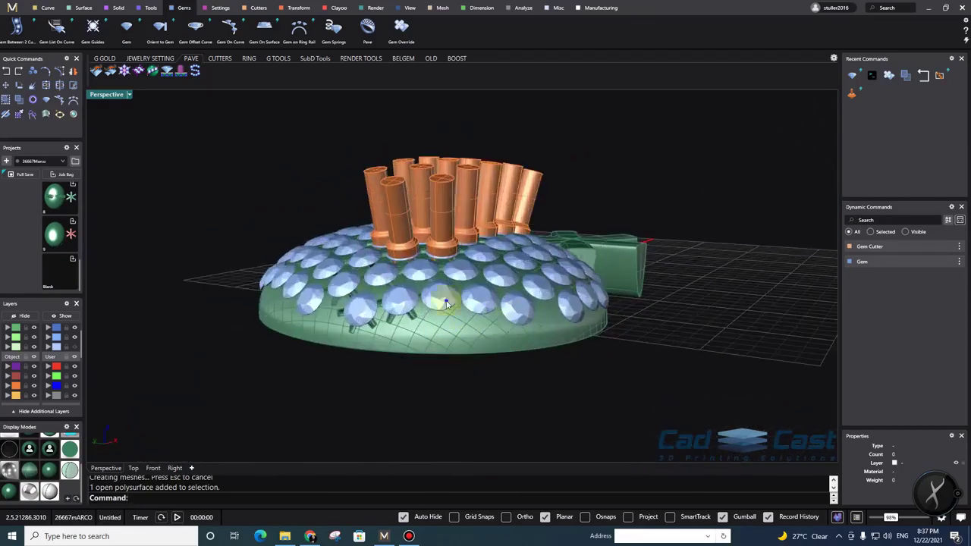
{"action": "right_click_drag", "start_coordinate": [404, 290], "coordinate": [321, 258]}
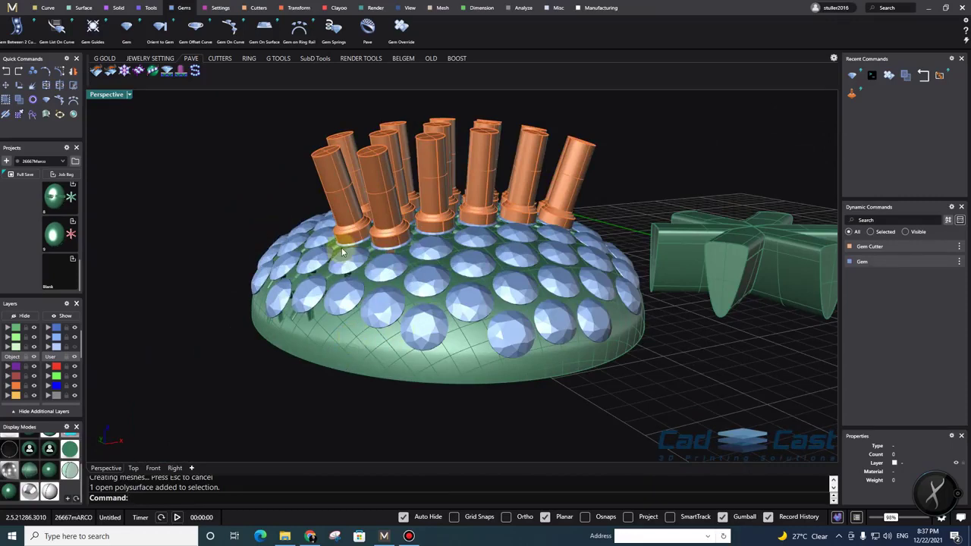
{"action": "right_click_drag", "start_coordinate": [344, 259], "coordinate": [460, 306]}
Duplicate the grooved dome at a smaller scale inside the original and adjust the copy's height to form an inner wall
{"action": "left_click", "coordinate": [488, 361]}
{"action": "right_click_drag", "start_coordinate": [521, 385], "coordinate": [466, 289]}
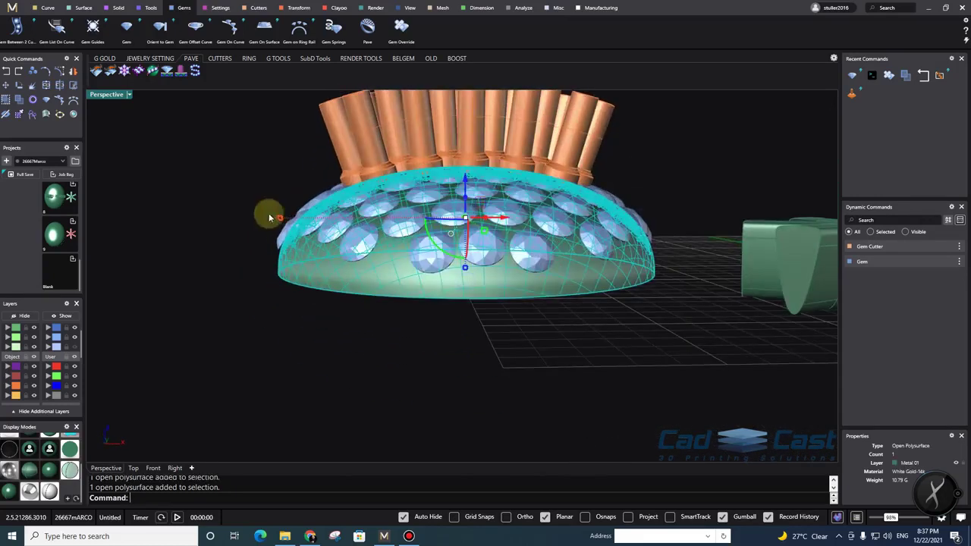
{"action": "scroll", "coordinate": [299, 242], "scroll_direction": "up", "scroll_amount": 3}
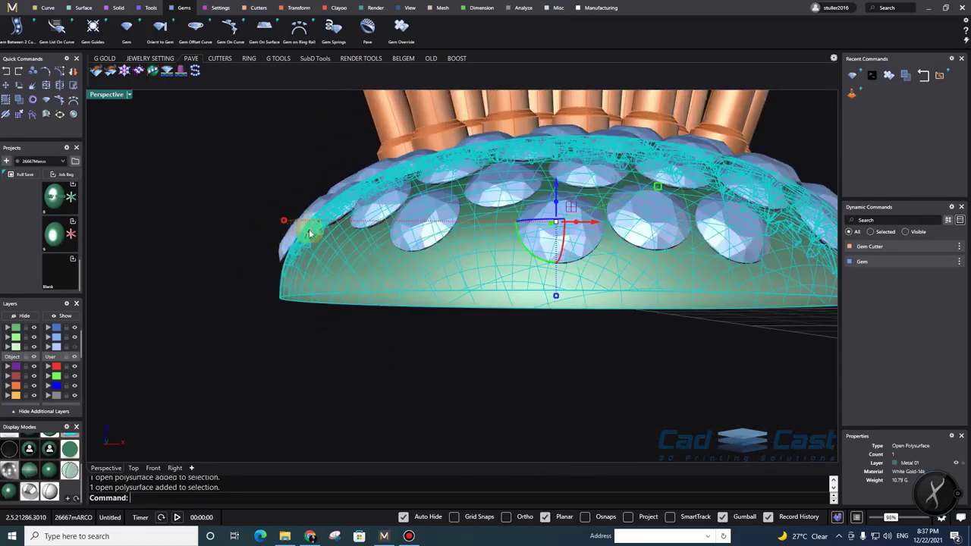
{"action": "right_click_drag", "start_coordinate": [455, 174], "coordinate": [438, 209]}
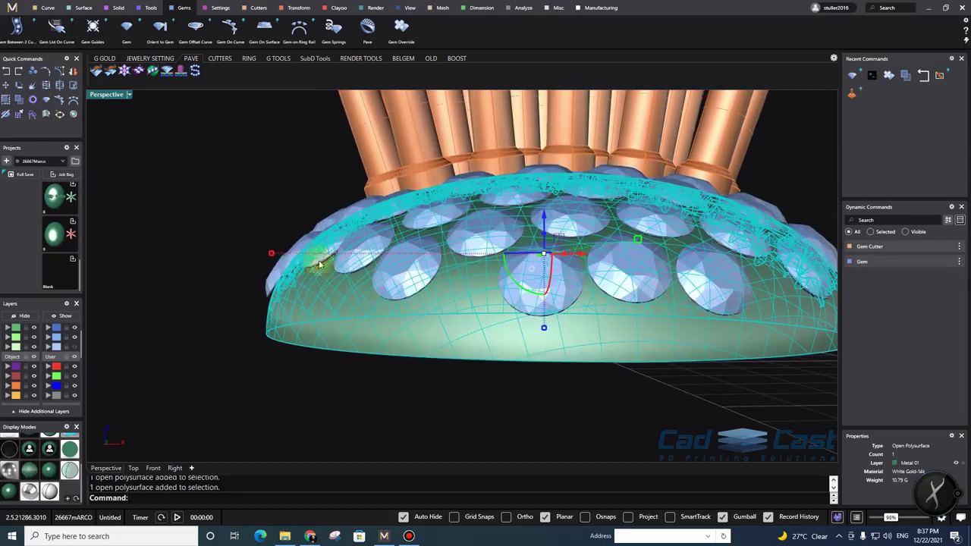
{"action": "left_click_drag", "start_coordinate": [271, 255], "coordinate": [294, 254]}
{"action": "right_click_drag", "start_coordinate": [519, 329], "coordinate": [543, 234]}
{"action": "left_click_drag", "start_coordinate": [555, 218], "coordinate": [559, 228]}
{"action": "right_click_drag", "start_coordinate": [559, 227], "coordinate": [527, 151]}
{"action": "key", "text": "Escape"}
Isolate the smaller inner dome copy by hiding all other objects
{"action": "left_click", "coordinate": [406, 226]}
{"action": "right_click_drag", "start_coordinate": [497, 339], "coordinate": [487, 378]}
{"action": "right_click_drag", "start_coordinate": [265, 354], "coordinate": [493, 255]}
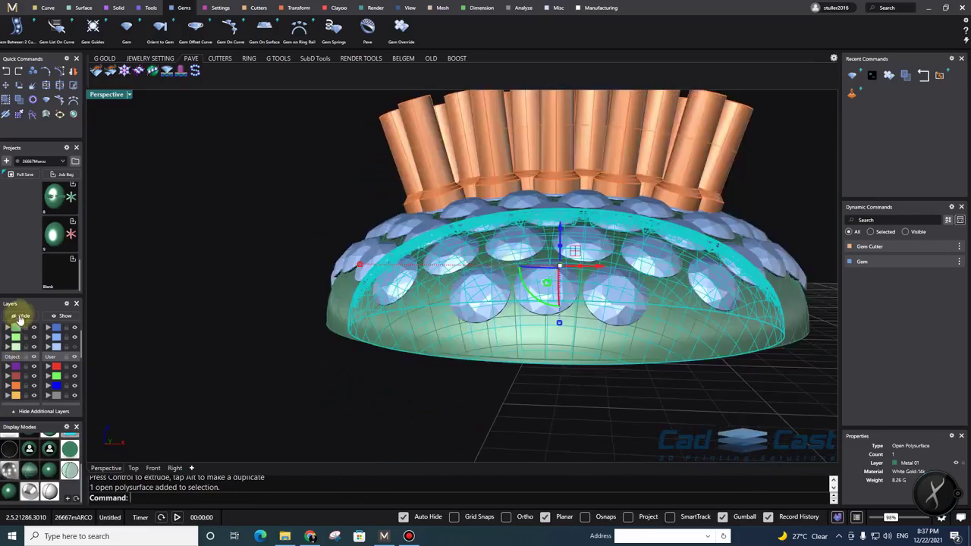
{"action": "right_click", "coordinate": [21, 319]}
Explode the inner dome copy and delete its small groove surfaces
{"action": "left_click", "coordinate": [537, 295]}
{"action": "right_click_drag", "start_coordinate": [536, 295], "coordinate": [432, 125]}
{"action": "type", "text": "Explode"}
{"action": "key", "text": "Return"}
{"action": "left_click_drag", "start_coordinate": [639, 410], "coordinate": [640, 411]}
{"action": "key", "text": "Delete"}
{"action": "right_click_drag", "start_coordinate": [640, 411], "coordinate": [551, 307]}
Untrim the groove openings in the inner dome surface and show the hidden objects again
{"action": "scroll", "coordinate": [551, 307], "scroll_direction": "up", "scroll_amount": 4}
{"action": "type", "text": "Unt"}
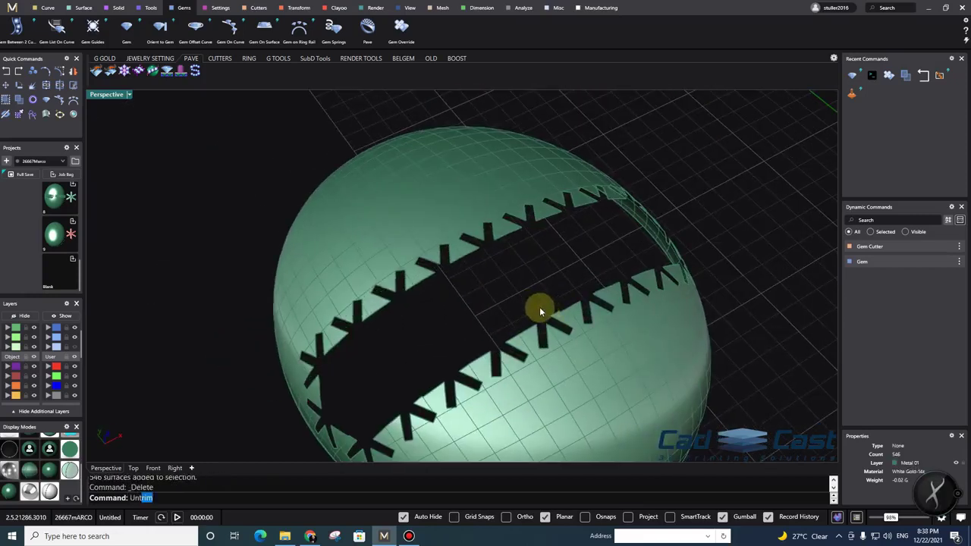
{"action": "type", "text": "rim"}
{"action": "key", "text": "Return"}
{"action": "left_click", "coordinate": [503, 239]}
{"action": "scroll", "coordinate": [506, 254], "scroll_direction": "down", "scroll_amount": 4}
{"action": "key", "text": "Return"}
{"action": "right_click_drag", "start_coordinate": [533, 347], "coordinate": [541, 310]}
{"action": "right_click_drag", "start_coordinate": [531, 356], "coordinate": [585, 197]}
{"action": "right_click_drag", "start_coordinate": [395, 262], "coordinate": [368, 262]}
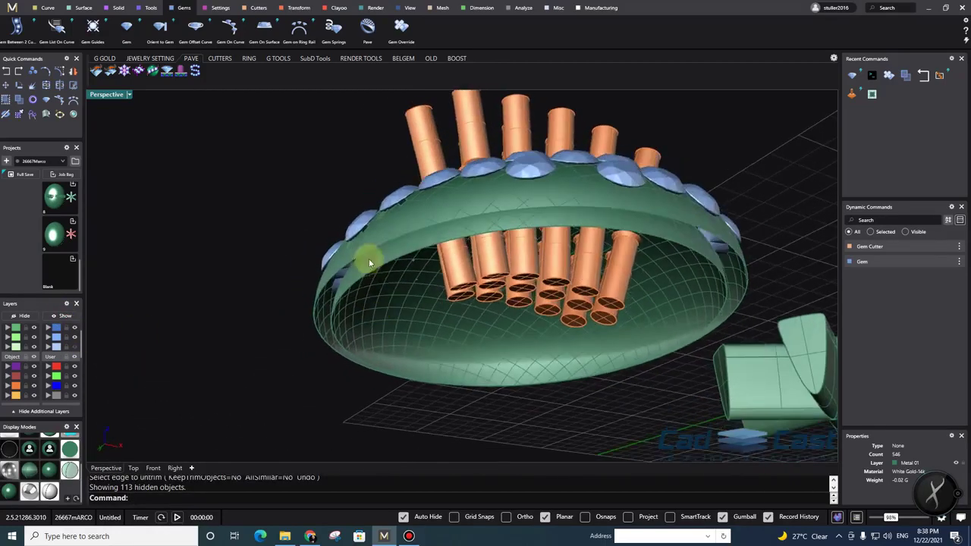
Scale the smooth inner dome down slightly and nudge it vertically within the outer dome
{"action": "left_click", "coordinate": [390, 276]}
{"action": "right_click_drag", "start_coordinate": [494, 299], "coordinate": [396, 311]}
{"action": "scroll", "coordinate": [395, 311], "scroll_direction": "up", "scroll_amount": 3}
{"action": "right_click_drag", "start_coordinate": [293, 306], "coordinate": [318, 297]}
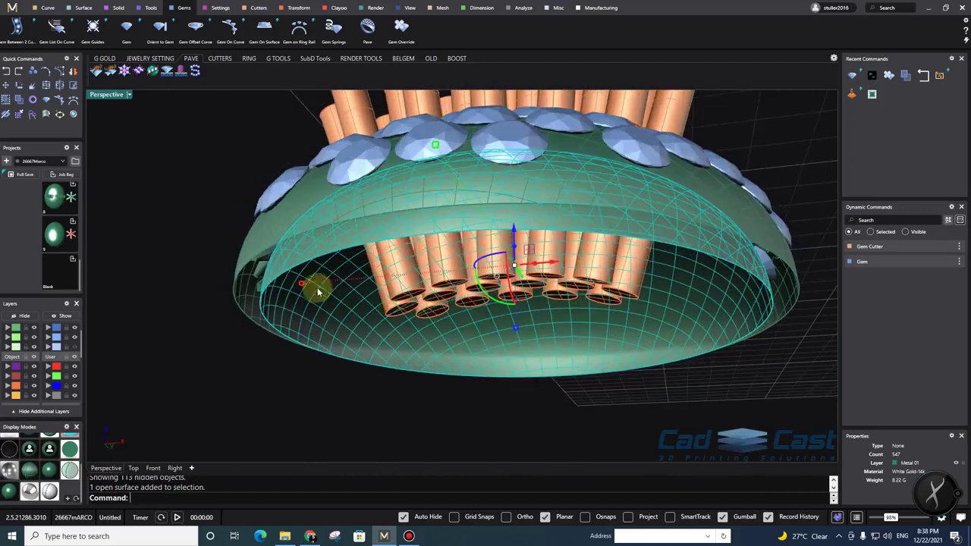
{"action": "left_click_drag", "start_coordinate": [302, 285], "coordinate": [305, 284]}
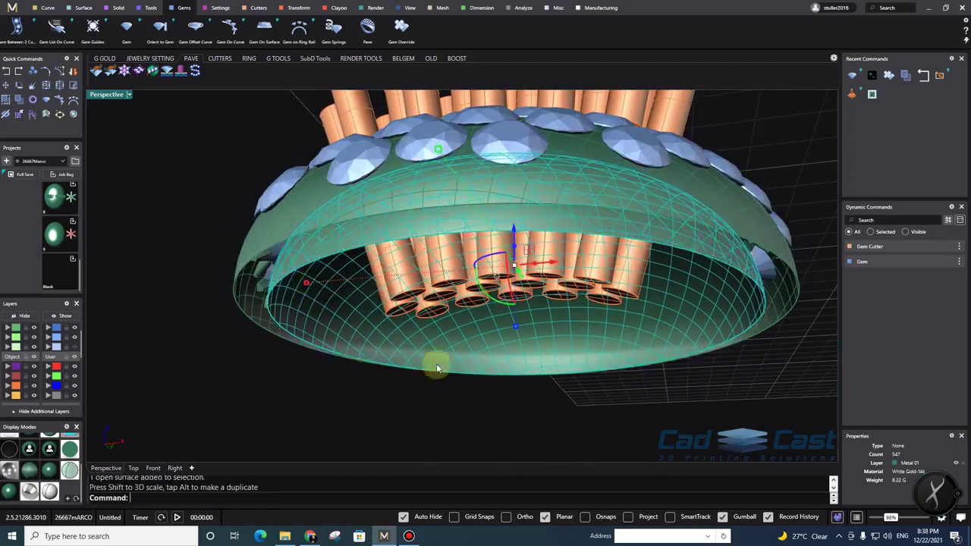
{"action": "right_click_drag", "start_coordinate": [436, 367], "coordinate": [516, 273]}
{"action": "left_click_drag", "start_coordinate": [519, 247], "coordinate": [520, 248]}
{"action": "key", "text": "Escape"}
Duplicate the bottom borders of the outer and inner domes as curves with DupBorder
{"action": "scroll", "coordinate": [508, 265], "scroll_direction": "down", "scroll_amount": 4}
{"action": "mouse_move", "coordinate": [509, 265]}
{"action": "right_mouse_down"}
{"action": "mouse_move", "coordinate": [517, 310]}
{"action": "mouse_move", "coordinate": [508, 269]}
{"action": "mouse_move", "coordinate": [509, 284]}
{"action": "right_mouse_up"}
{"action": "scroll", "coordinate": [509, 283], "scroll_direction": "up", "scroll_amount": 4}
{"action": "left_click", "coordinate": [478, 335]}
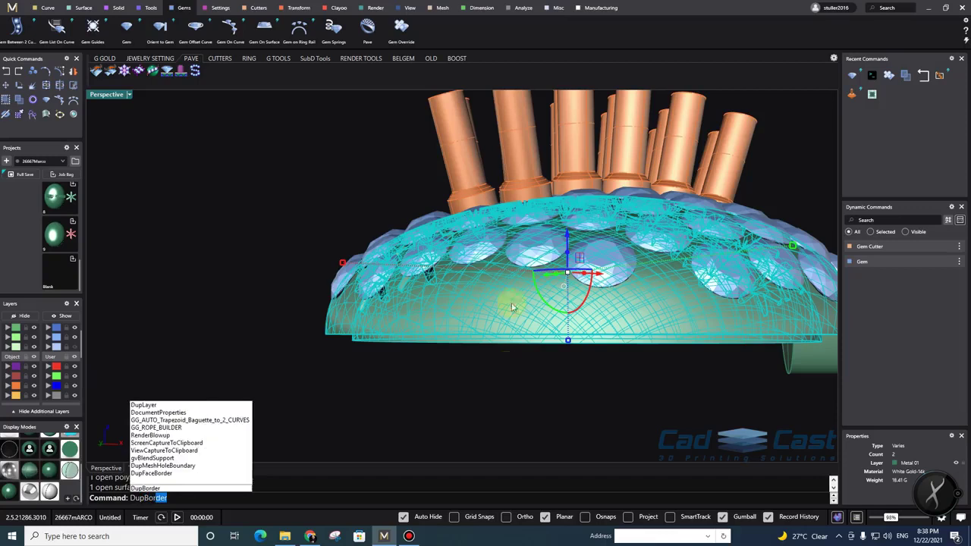
{"action": "left_click", "coordinate": [198, 490]}
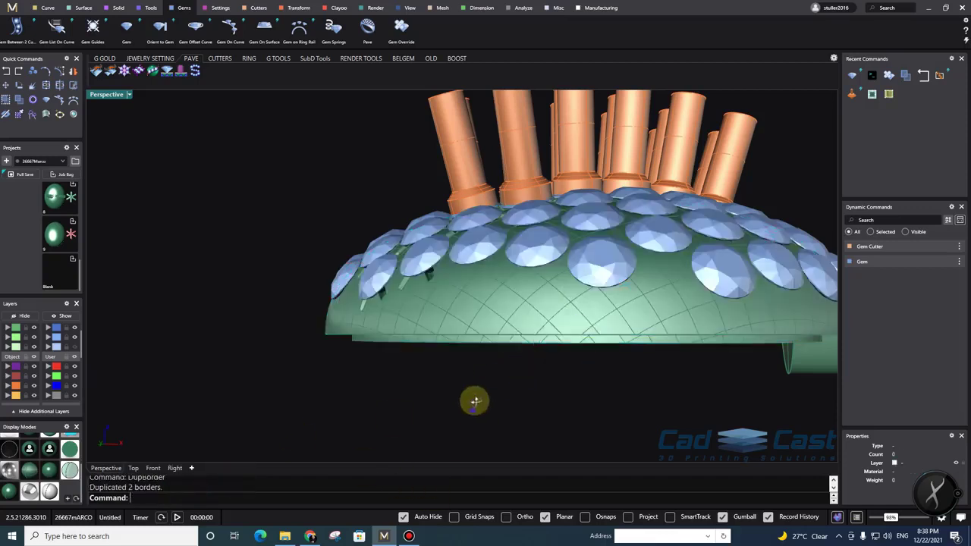
Loft the two border curves in Normal style without simplifying to bridge the rims of the outer and inner domes
{"action": "right_click_drag", "start_coordinate": [474, 401], "coordinate": [434, 238]}
{"action": "left_click", "coordinate": [439, 224]}
{"action": "left_click", "coordinate": [577, 251]}
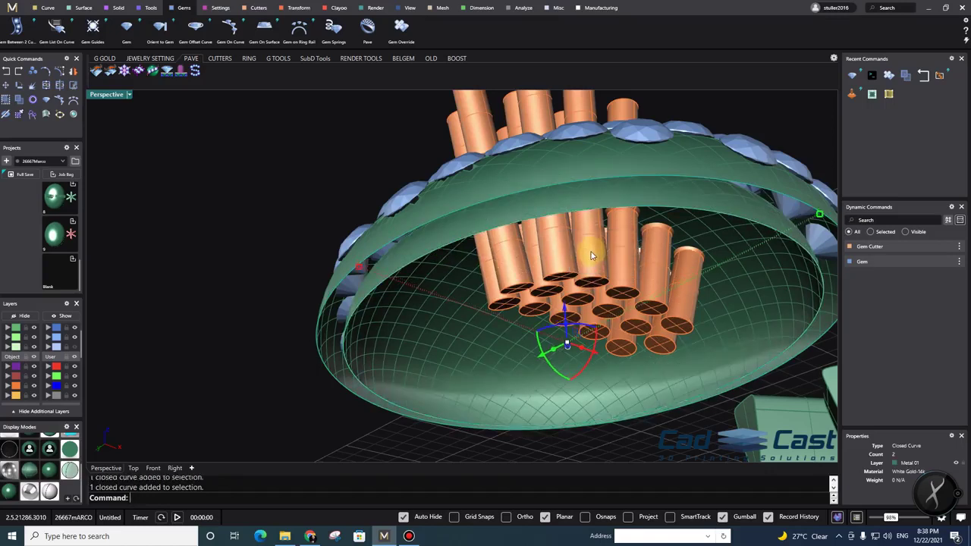
{"action": "key", "text": "Return"}
{"action": "key", "text": "Return"}
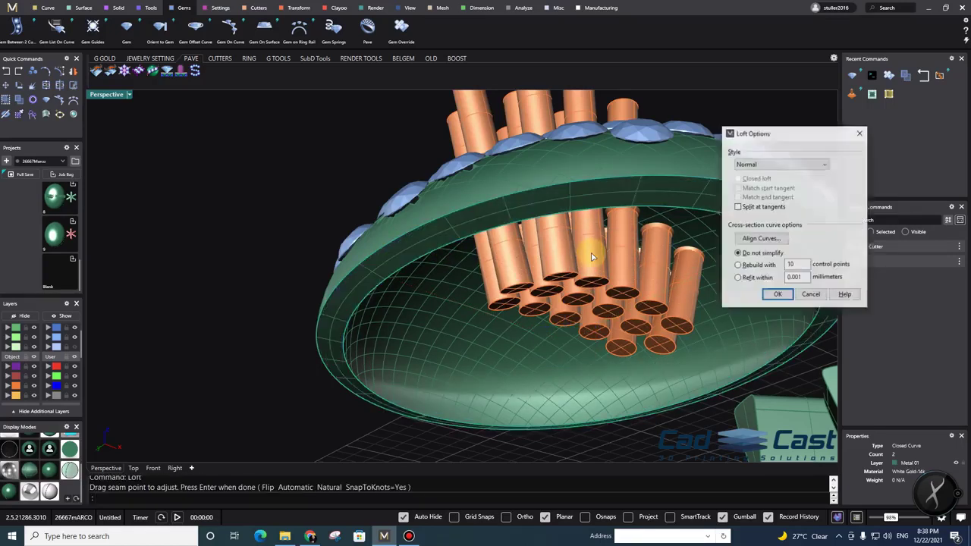
{"action": "scroll", "coordinate": [740, 303], "scroll_direction": "down", "scroll_amount": 6}
{"action": "scroll", "coordinate": [760, 303], "scroll_direction": "up", "scroll_amount": 2}
Join the outer dome, inner dome and lofted rim into one polysurface
{"action": "left_click_drag", "start_coordinate": [797, 277], "coordinate": [745, 301]}
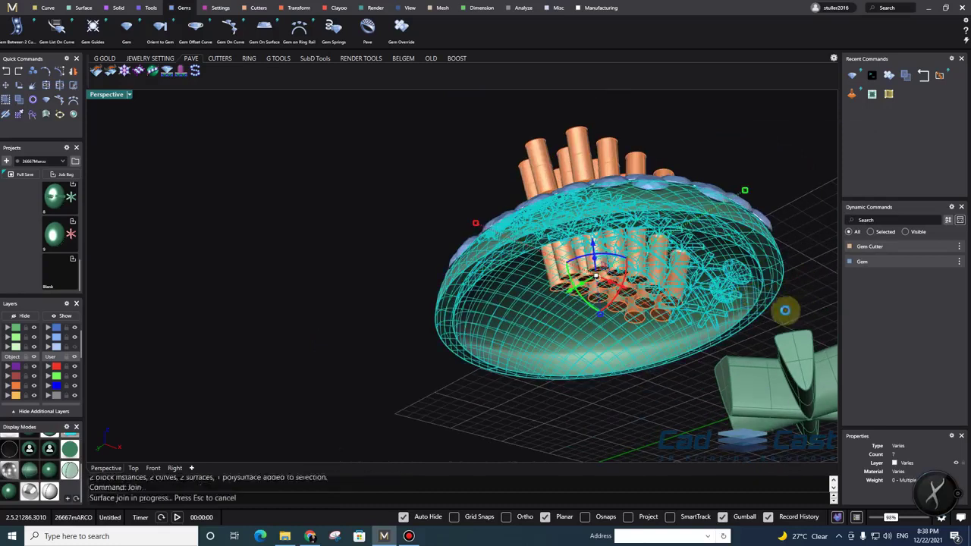
{"action": "key", "text": "Escape"}
{"action": "mouse_move", "coordinate": [590, 266]}
{"action": "right_mouse_down"}
{"action": "mouse_move", "coordinate": [557, 238]}
{"action": "mouse_move", "coordinate": [515, 326]}
{"action": "mouse_move", "coordinate": [580, 260]}
{"action": "right_mouse_up"}
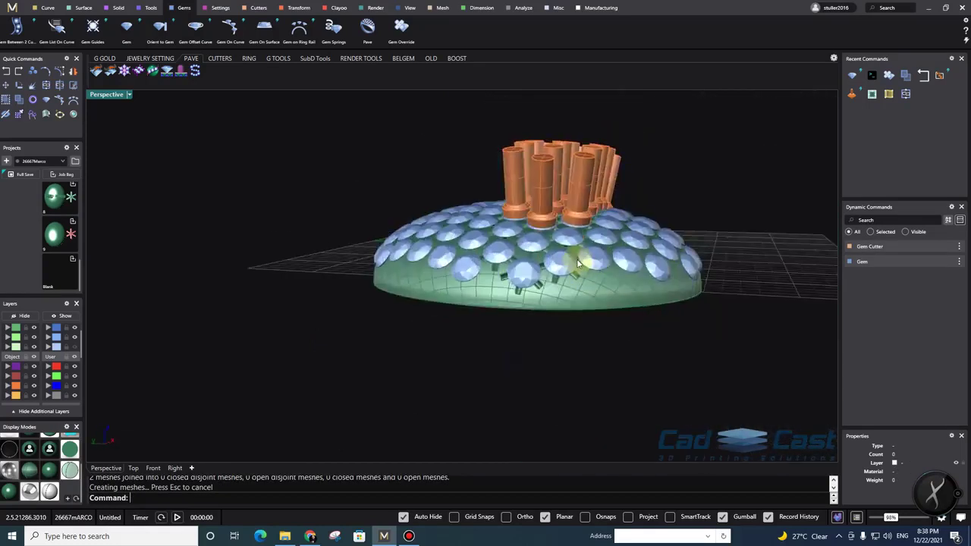
Subtract the gem cutters from the dome shell with a Boolean difference to cut the stone seats
{"action": "scroll", "coordinate": [581, 293], "scroll_direction": "up", "scroll_amount": 5}
{"action": "right_click_drag", "start_coordinate": [580, 294], "coordinate": [520, 346]}
{"action": "right_click_drag", "start_coordinate": [557, 389], "coordinate": [569, 337]}
{"action": "type", "text": "BD"}
{"action": "key", "text": "Return"}
{"action": "right_click_drag", "start_coordinate": [524, 308], "coordinate": [538, 379]}
{"action": "left_click", "coordinate": [538, 379]}
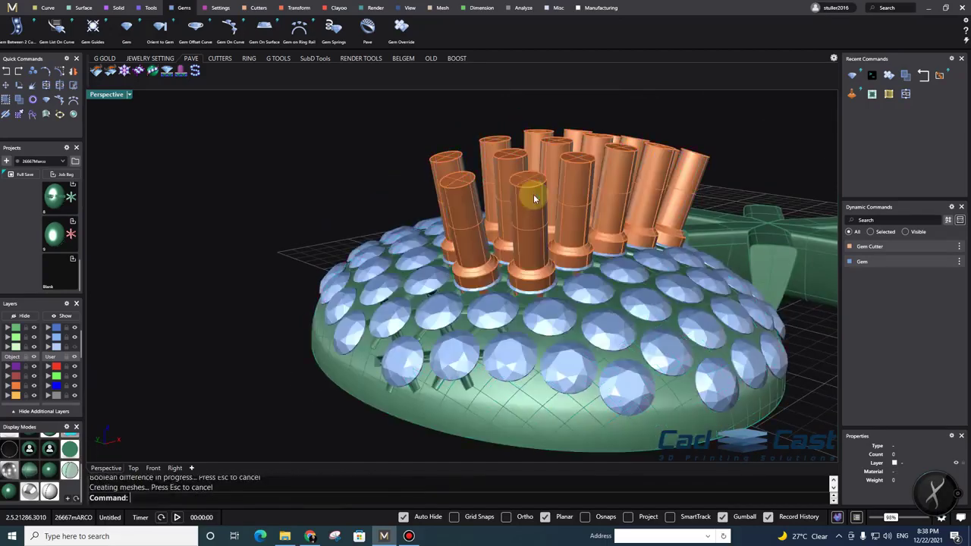
Delete the gem cutters standing above the dome
{"action": "left_click", "coordinate": [534, 199]}
{"action": "key", "text": "Delete"}
{"action": "right_click_drag", "start_coordinate": [602, 219], "coordinate": [560, 234]}
{"action": "scroll", "coordinate": [523, 296], "scroll_direction": "up", "scroll_amount": 2}
Hide the gem layer briefly to examine the stone seats cut in the dome, and show it again
{"action": "left_click", "coordinate": [75, 338]}
{"action": "scroll", "coordinate": [523, 349], "scroll_direction": "up", "scroll_amount": 3}
{"action": "scroll", "coordinate": [522, 325], "scroll_direction": "up", "scroll_amount": 4}
{"action": "left_click", "coordinate": [74, 338]}
Sink one pave gem slightly into its cut seat along the gem's own vertical axis
{"action": "right_click_drag", "start_coordinate": [475, 318], "coordinate": [444, 238]}
{"action": "left_click", "coordinate": [455, 286]}
{"action": "scroll", "coordinate": [439, 226], "scroll_direction": "up", "scroll_amount": 3}
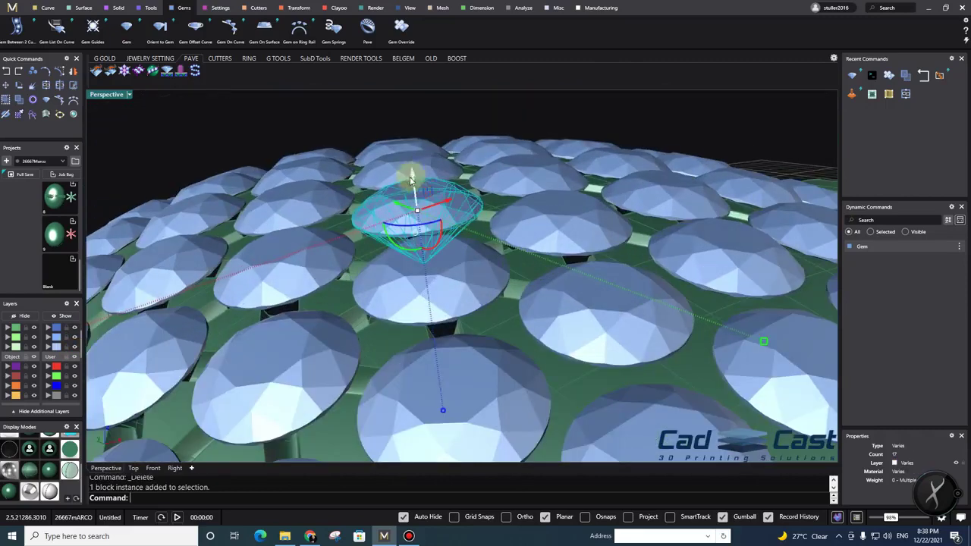
{"action": "left_click_drag", "start_coordinate": [418, 191], "coordinate": [418, 193]}
{"action": "key", "text": "Escape"}
{"action": "right_click_drag", "start_coordinate": [418, 194], "coordinate": [443, 282]}
{"action": "scroll", "coordinate": [443, 282], "scroll_direction": "up", "scroll_amount": 4}
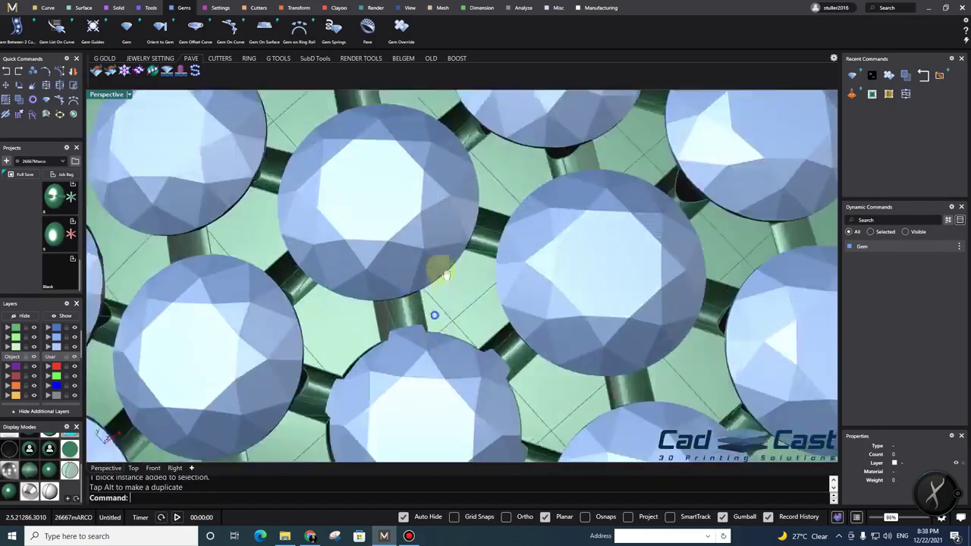
Lower a second gem, next to the one already sunk, slightly into its seat along its own axis
{"action": "scroll", "coordinate": [443, 282], "scroll_direction": "down", "scroll_amount": 4}
{"action": "left_click", "coordinate": [506, 251]}
{"action": "right_click_drag", "start_coordinate": [506, 251], "coordinate": [446, 199]}
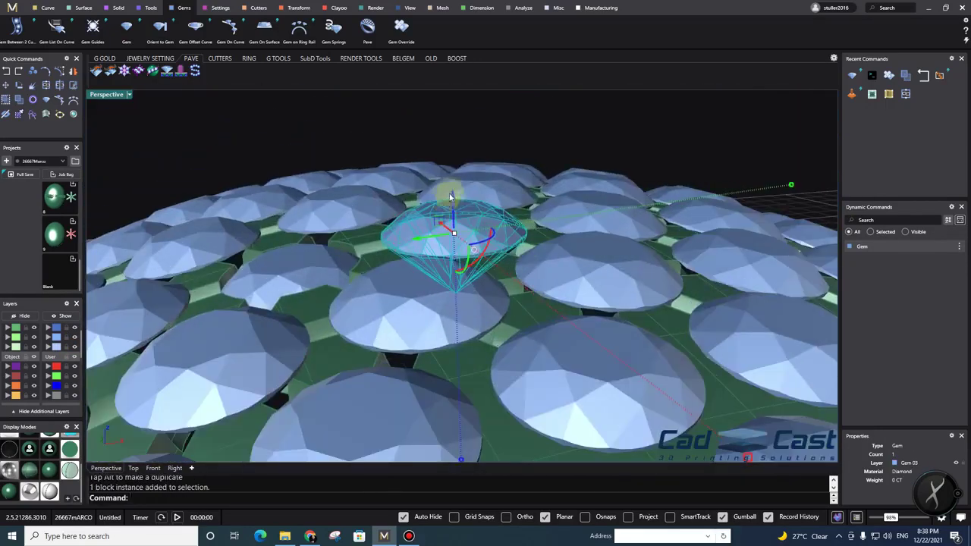
{"action": "left_click_drag", "start_coordinate": [453, 207], "coordinate": [454, 210]}
{"action": "right_click_drag", "start_coordinate": [454, 210], "coordinate": [442, 342]}
{"action": "key", "text": "Escape"}
{"action": "scroll", "coordinate": [442, 342], "scroll_direction": "down", "scroll_amount": 4}
Lower a third gem of the cut area slightly into its seat along its own axis
{"action": "scroll", "coordinate": [385, 296], "scroll_direction": "up", "scroll_amount": 5}
{"action": "right_click_drag", "start_coordinate": [386, 296], "coordinate": [385, 217]}
{"action": "left_click", "coordinate": [398, 253]}
{"action": "left_click_drag", "start_coordinate": [399, 212], "coordinate": [398, 215]}
{"action": "right_click_drag", "start_coordinate": [398, 215], "coordinate": [463, 366]}
{"action": "key", "text": "Escape"}
{"action": "scroll", "coordinate": [463, 366], "scroll_direction": "down", "scroll_amount": 3}
Lower a fourth gem of the cut area slightly so it sits down in its seat
{"action": "scroll", "coordinate": [463, 366], "scroll_direction": "up", "scroll_amount": 5}
{"action": "left_click", "coordinate": [473, 191]}
{"action": "right_click_drag", "start_coordinate": [485, 306], "coordinate": [537, 185]}
{"action": "left_click_drag", "start_coordinate": [528, 201], "coordinate": [529, 205]}
{"action": "key", "text": "Escape"}
{"action": "right_click_drag", "start_coordinate": [529, 206], "coordinate": [485, 223]}
{"action": "scroll", "coordinate": [513, 303], "scroll_direction": "down", "scroll_amount": 5}
Lower a fifth gem of the cut area slightly along its own axis to seat it in the dome
{"action": "scroll", "coordinate": [506, 305], "scroll_direction": "up", "scroll_amount": 5}
{"action": "left_click", "coordinate": [479, 258]}
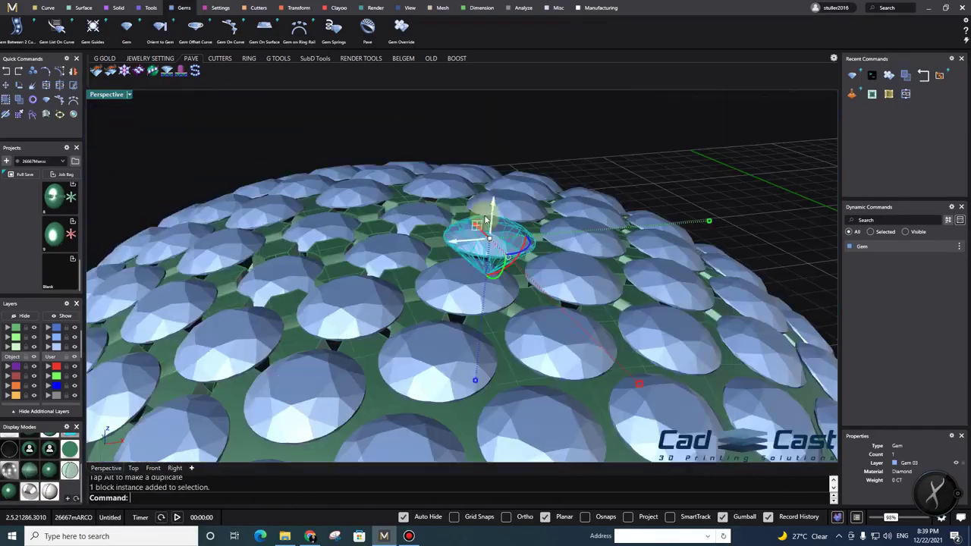
{"action": "left_click_drag", "start_coordinate": [493, 212], "coordinate": [494, 216]}
{"action": "right_click_drag", "start_coordinate": [494, 215], "coordinate": [509, 270]}
{"action": "key", "text": "Escape"}
{"action": "scroll", "coordinate": [481, 344], "scroll_direction": "down", "scroll_amount": 5}
Examine how the lowered gems sit in their seats among the honeycomb grooves from several distances and angles
{"action": "scroll", "coordinate": [480, 346], "scroll_direction": "up", "scroll_amount": 6}
{"action": "scroll", "coordinate": [529, 316], "scroll_direction": "down", "scroll_amount": 4}
{"action": "scroll", "coordinate": [528, 316], "scroll_direction": "up", "scroll_amount": 5}
{"action": "scroll", "coordinate": [550, 336], "scroll_direction": "down", "scroll_amount": 5}
{"action": "scroll", "coordinate": [490, 329], "scroll_direction": "up", "scroll_amount": 4}
{"action": "right_click_drag", "start_coordinate": [498, 304], "coordinate": [469, 346]}
{"action": "scroll", "coordinate": [524, 286], "scroll_direction": "up", "scroll_amount": 4}
{"action": "scroll", "coordinate": [499, 306], "scroll_direction": "down", "scroll_amount": 5}
{"action": "scroll", "coordinate": [460, 278], "scroll_direction": "up", "scroll_amount": 5}
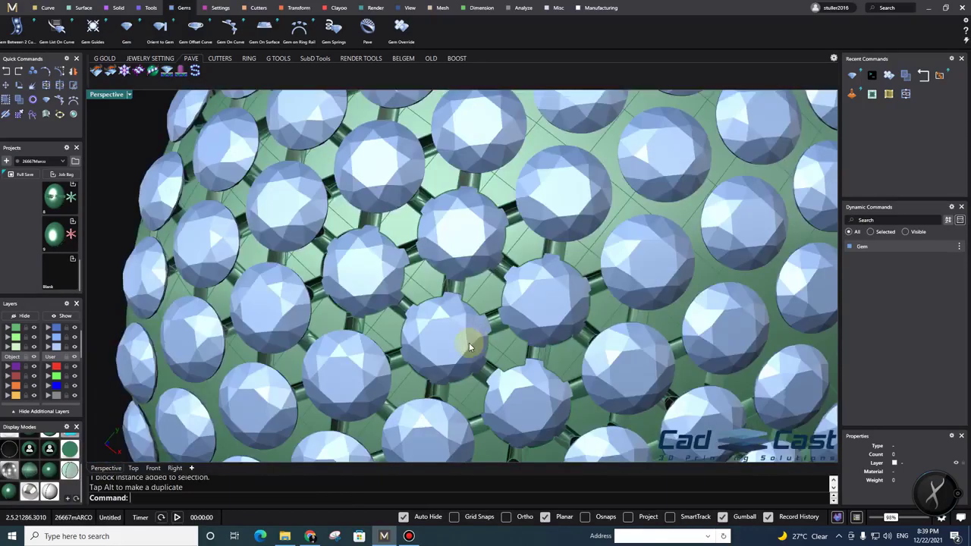
{"action": "scroll", "coordinate": [468, 313], "scroll_direction": "down", "scroll_amount": 4}
{"action": "right_click_drag", "start_coordinate": [469, 313], "coordinate": [557, 331]}
{"action": "scroll", "coordinate": [511, 270], "scroll_direction": "up", "scroll_amount": 4}
{"action": "mouse_move", "coordinate": [511, 270]}
{"action": "right_mouse_down"}
{"action": "mouse_move", "coordinate": [534, 302]}
{"action": "mouse_move", "coordinate": [513, 253]}
{"action": "mouse_move", "coordinate": [522, 268]}
{"action": "right_mouse_up"}
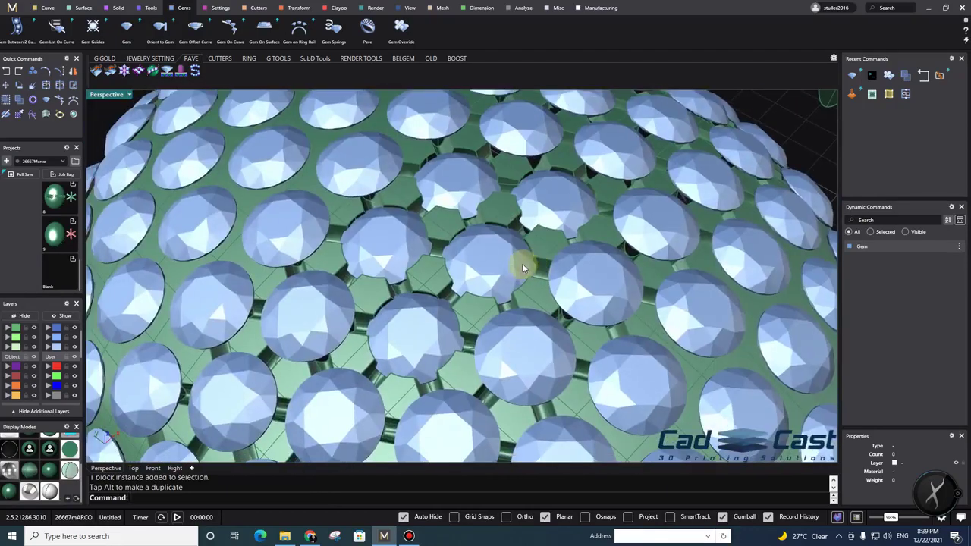